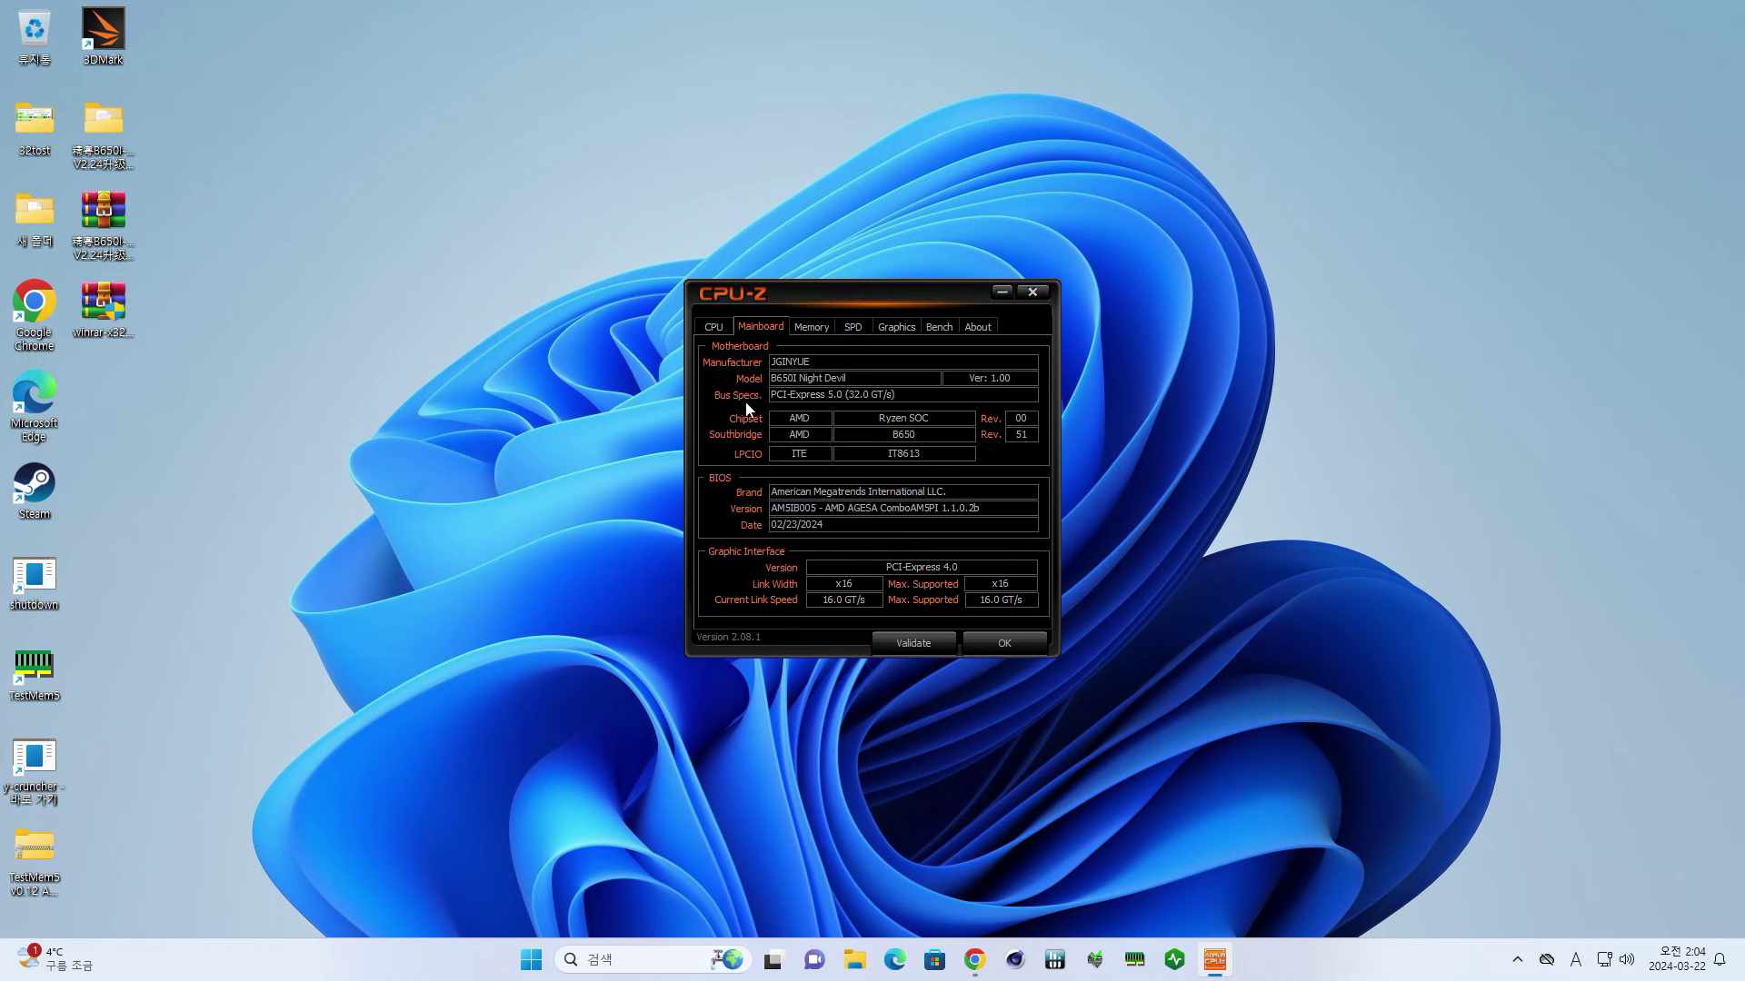
- Examine the processor details in CPU-Z and return to the mainboard information
left_click(718, 329)
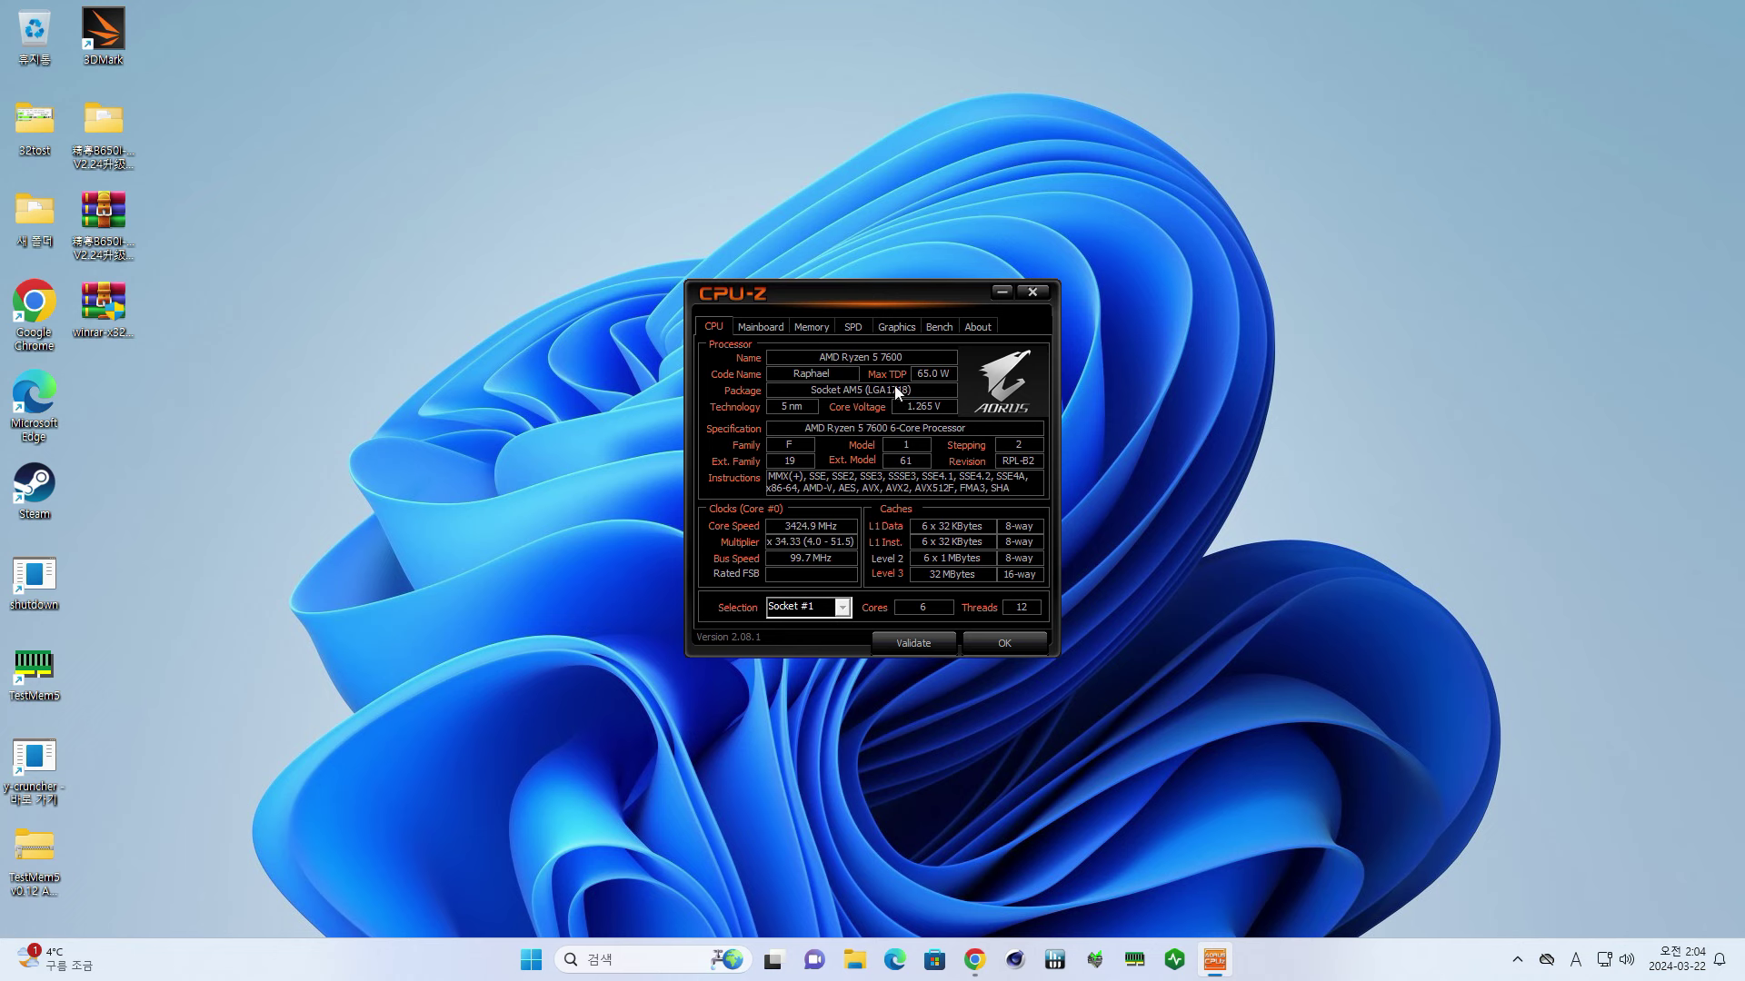
left_click(762, 327)
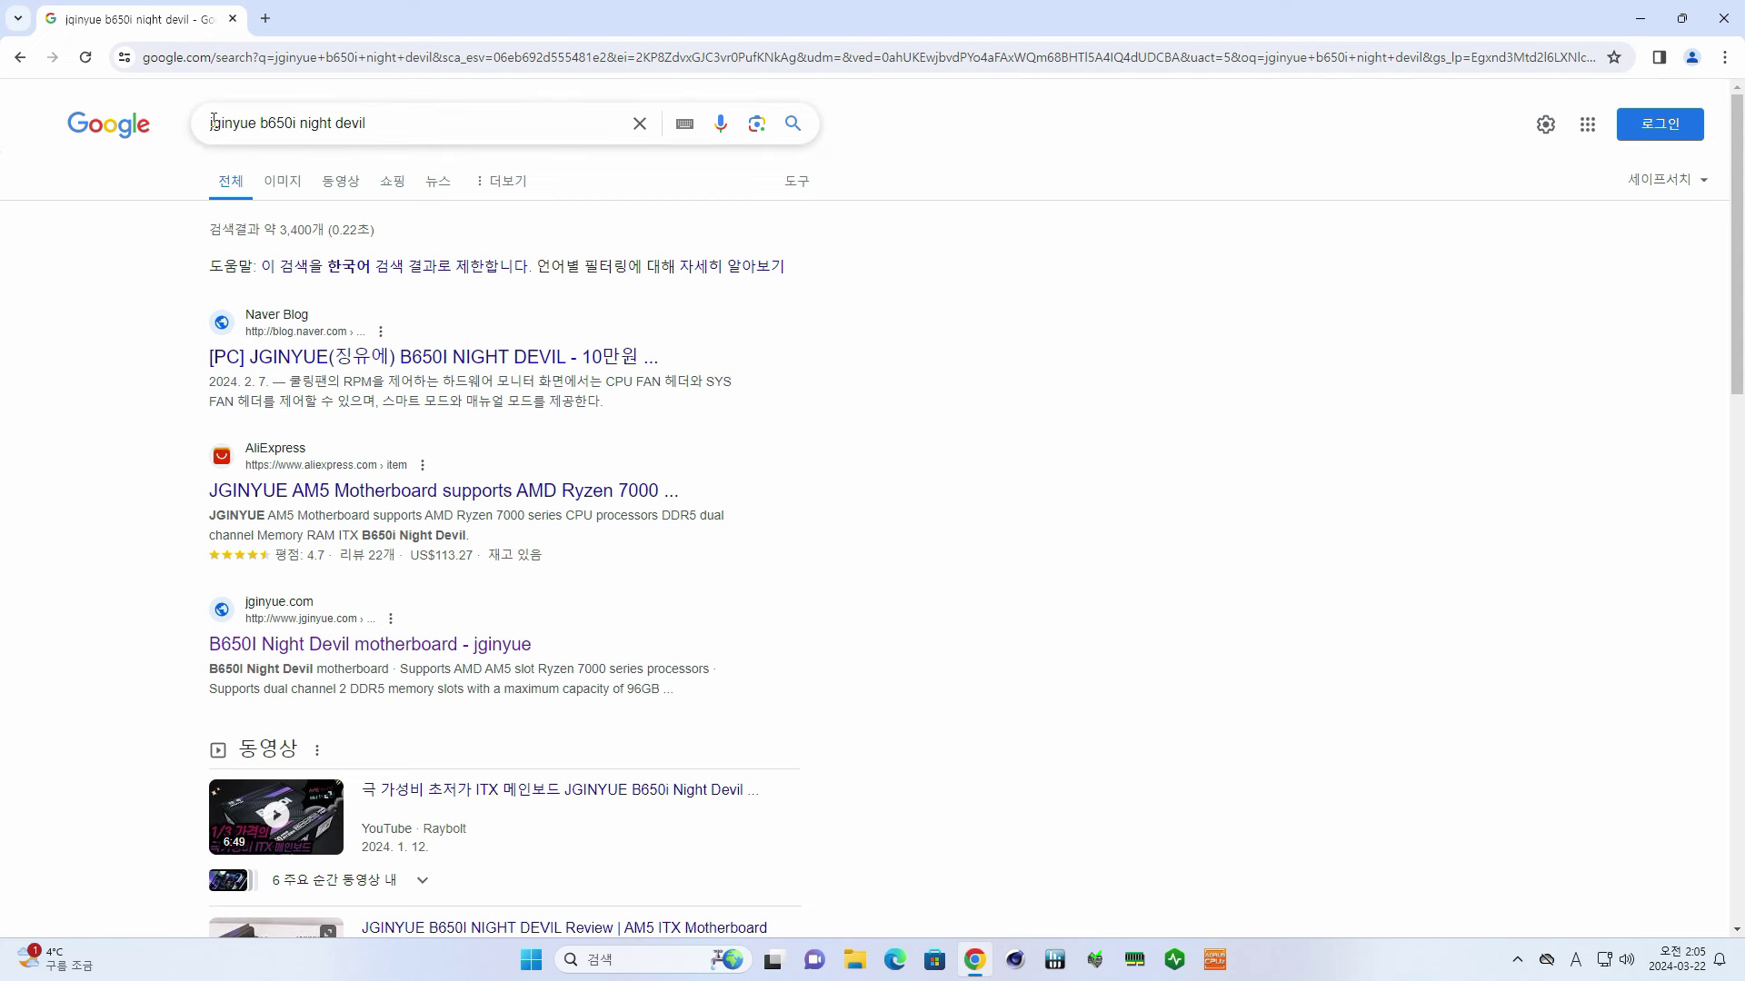
- Open the jginyue.com B650I Night Devil motherboard page from the Google results and translate it into Korean
left_click_drag(381, 121, 182, 107)
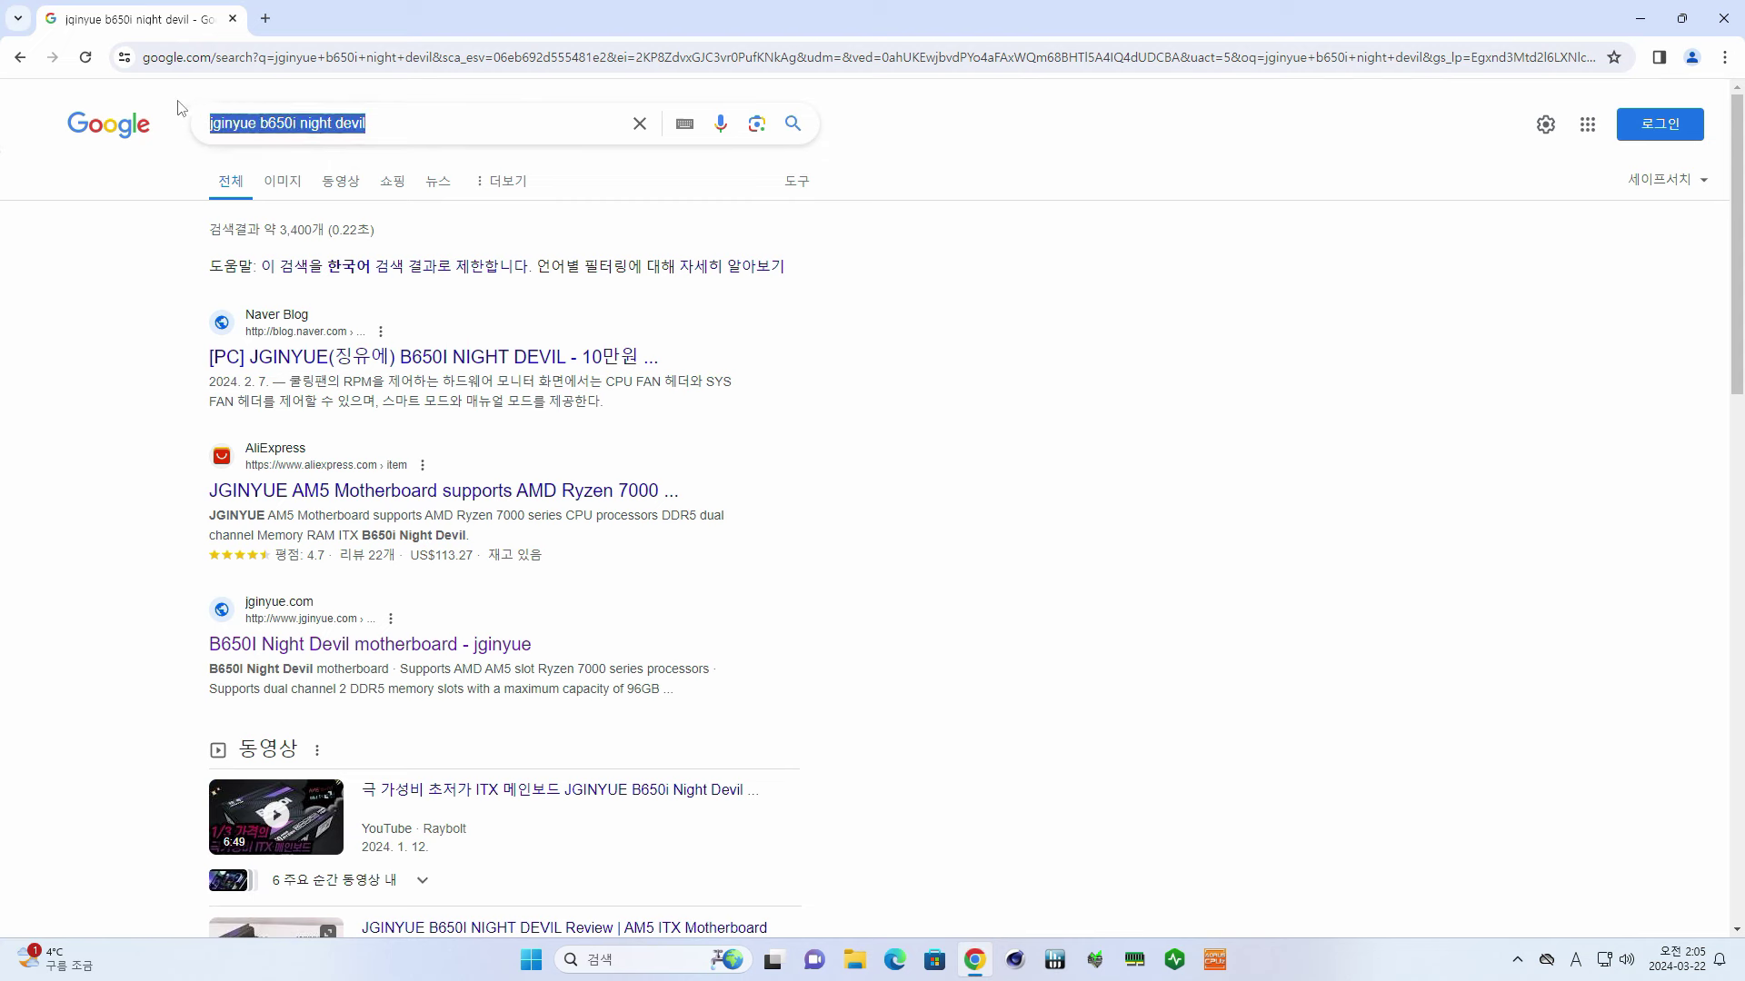
left_click(285, 650)
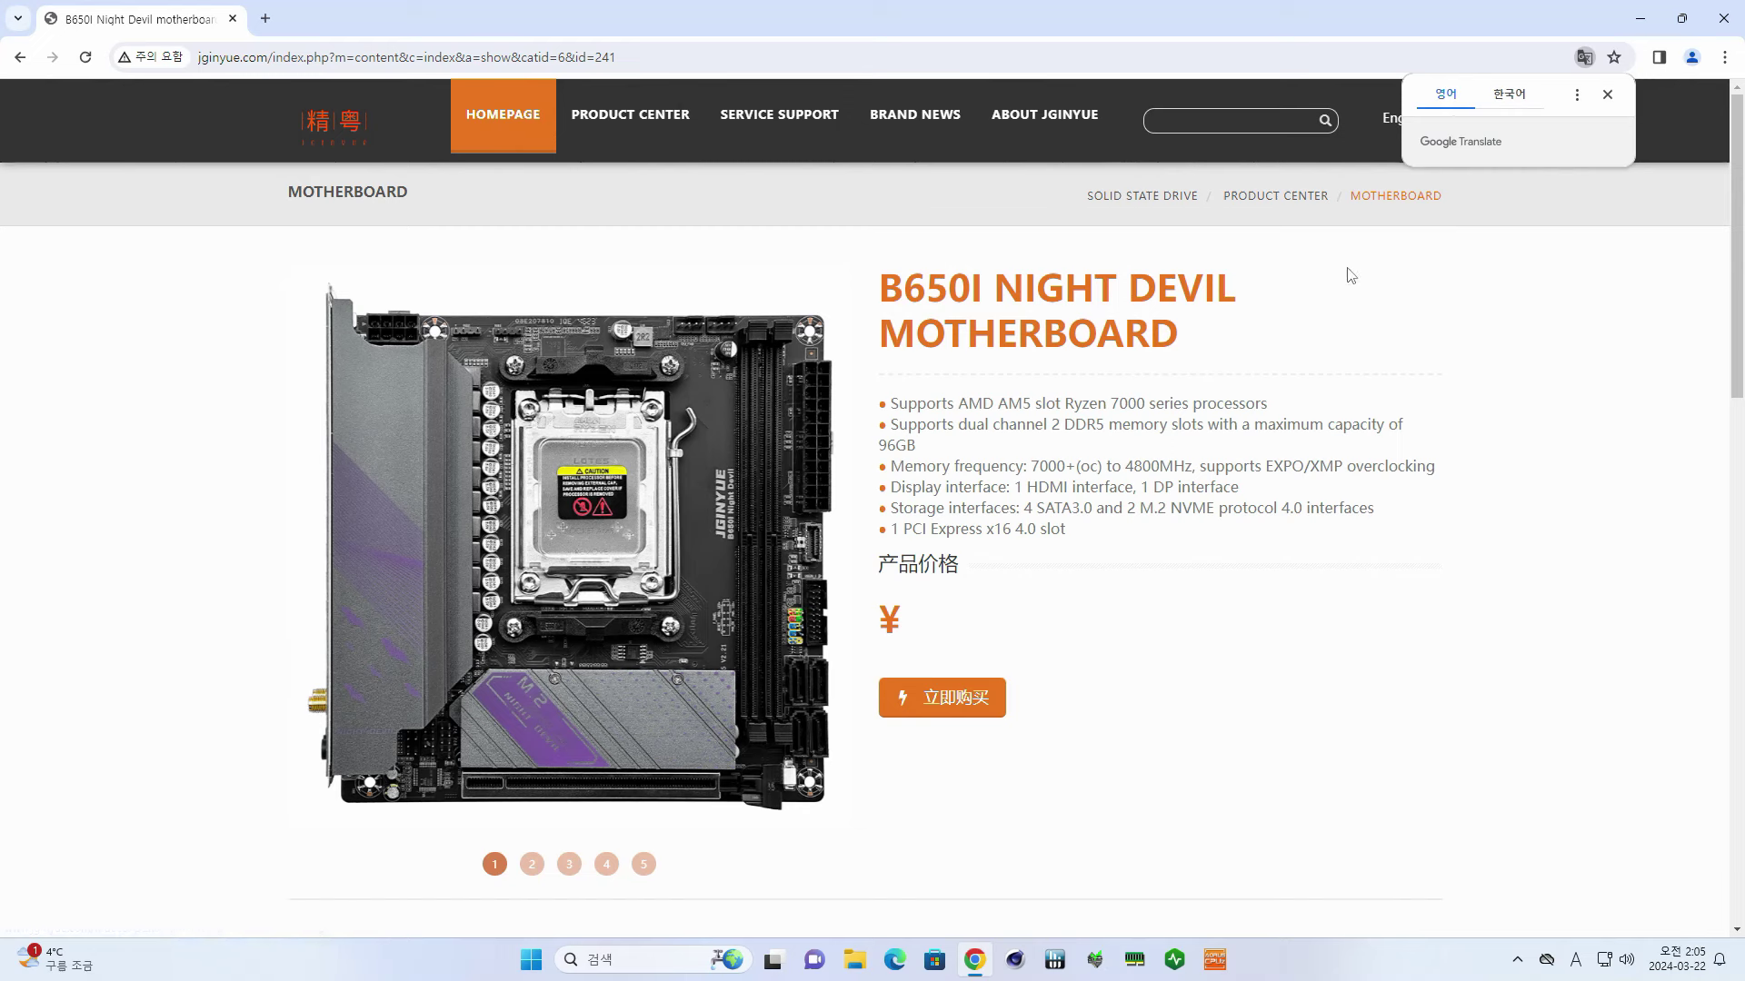
left_click(1514, 100)
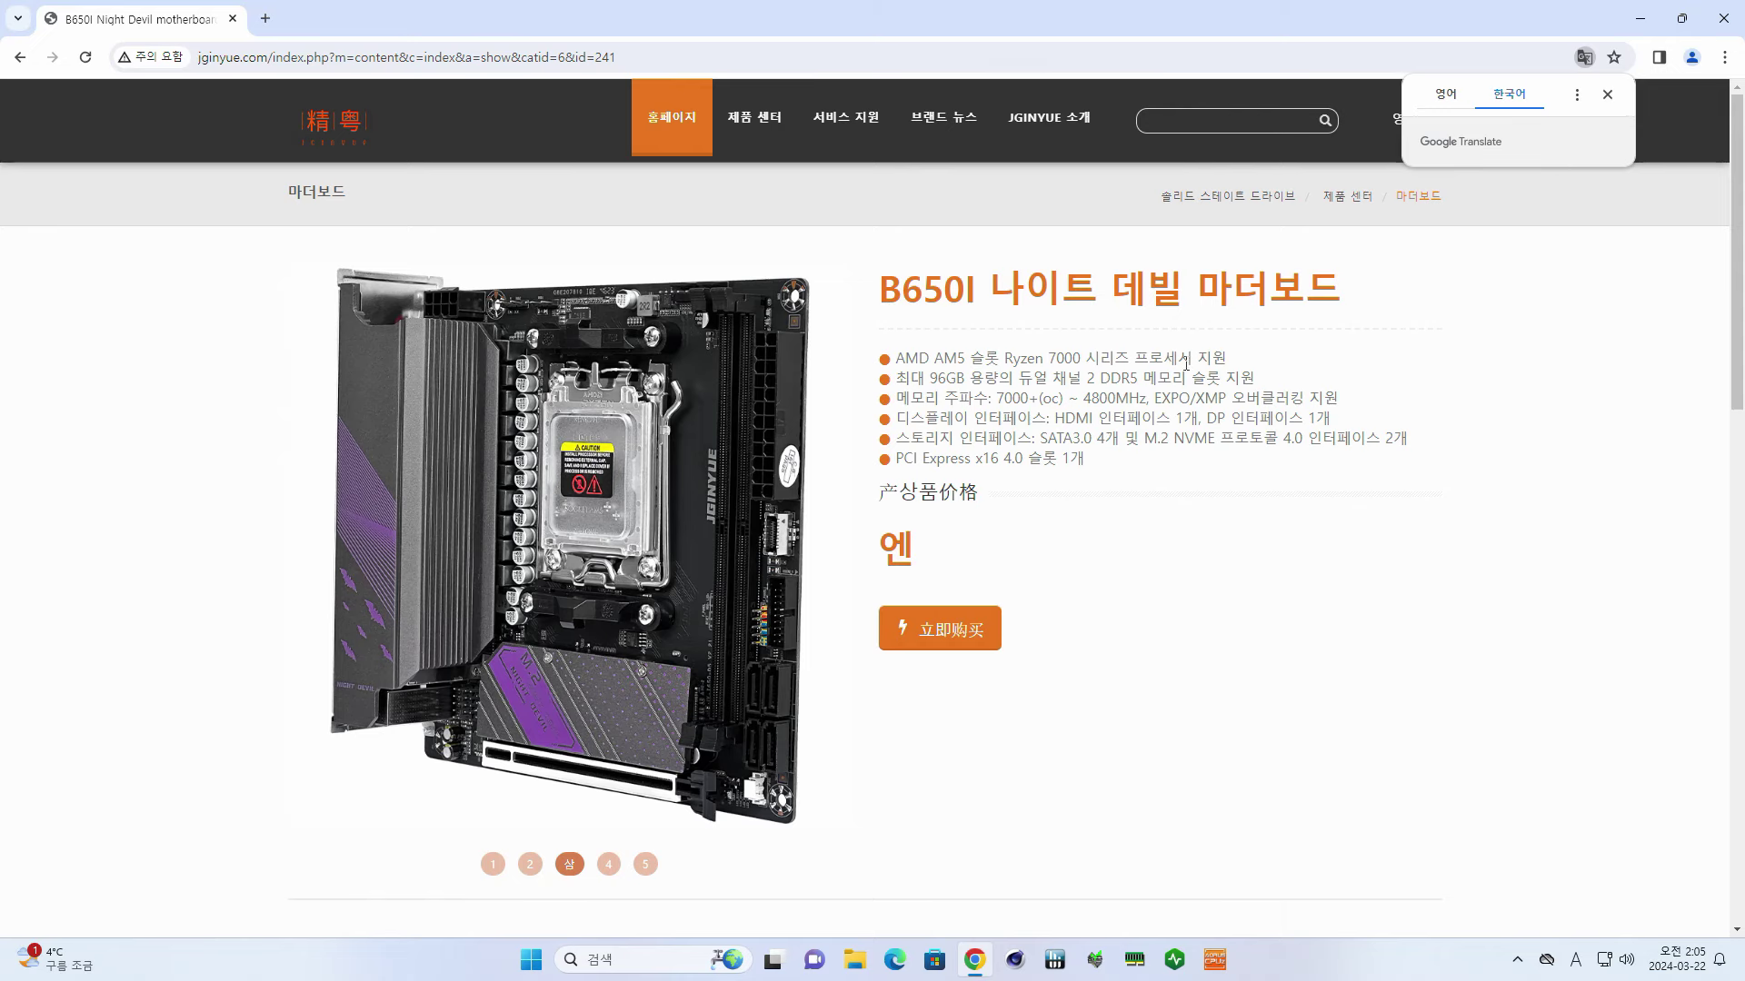
- Open the product's technical support downloads and highlight the newest BIOS file's date and its note on 8000-series processor support
scroll(979, 350, "down", 5)
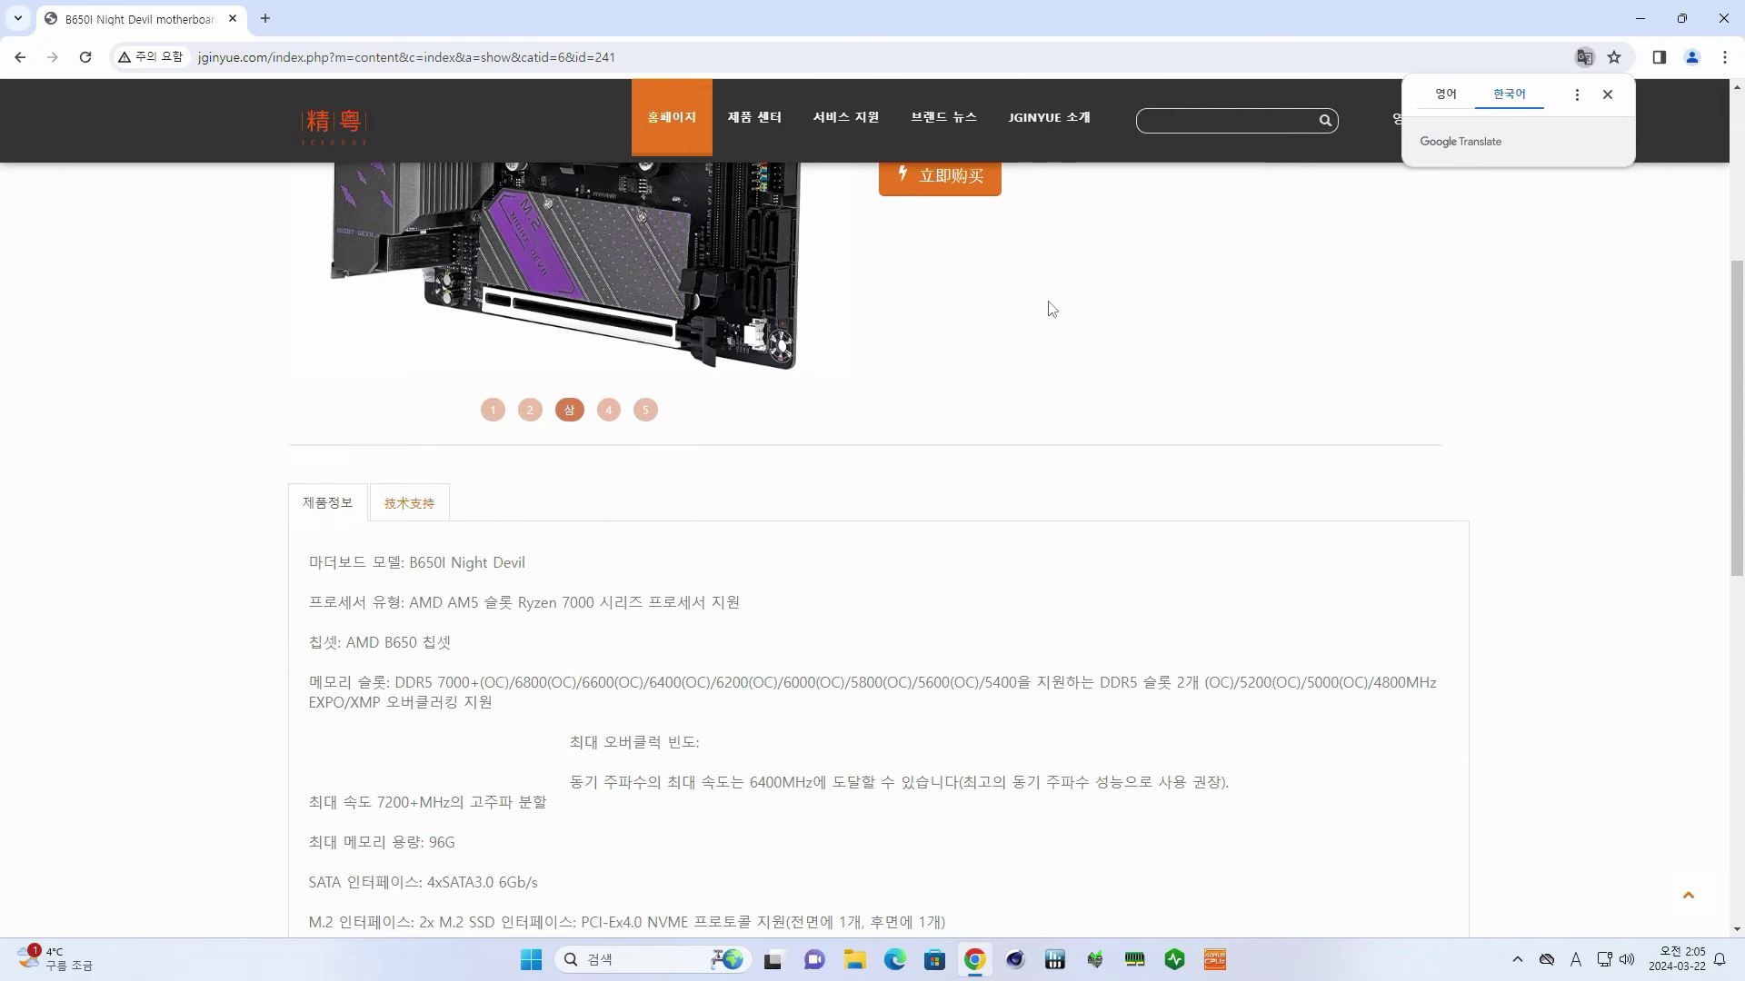
scroll(1051, 309, "down", 1)
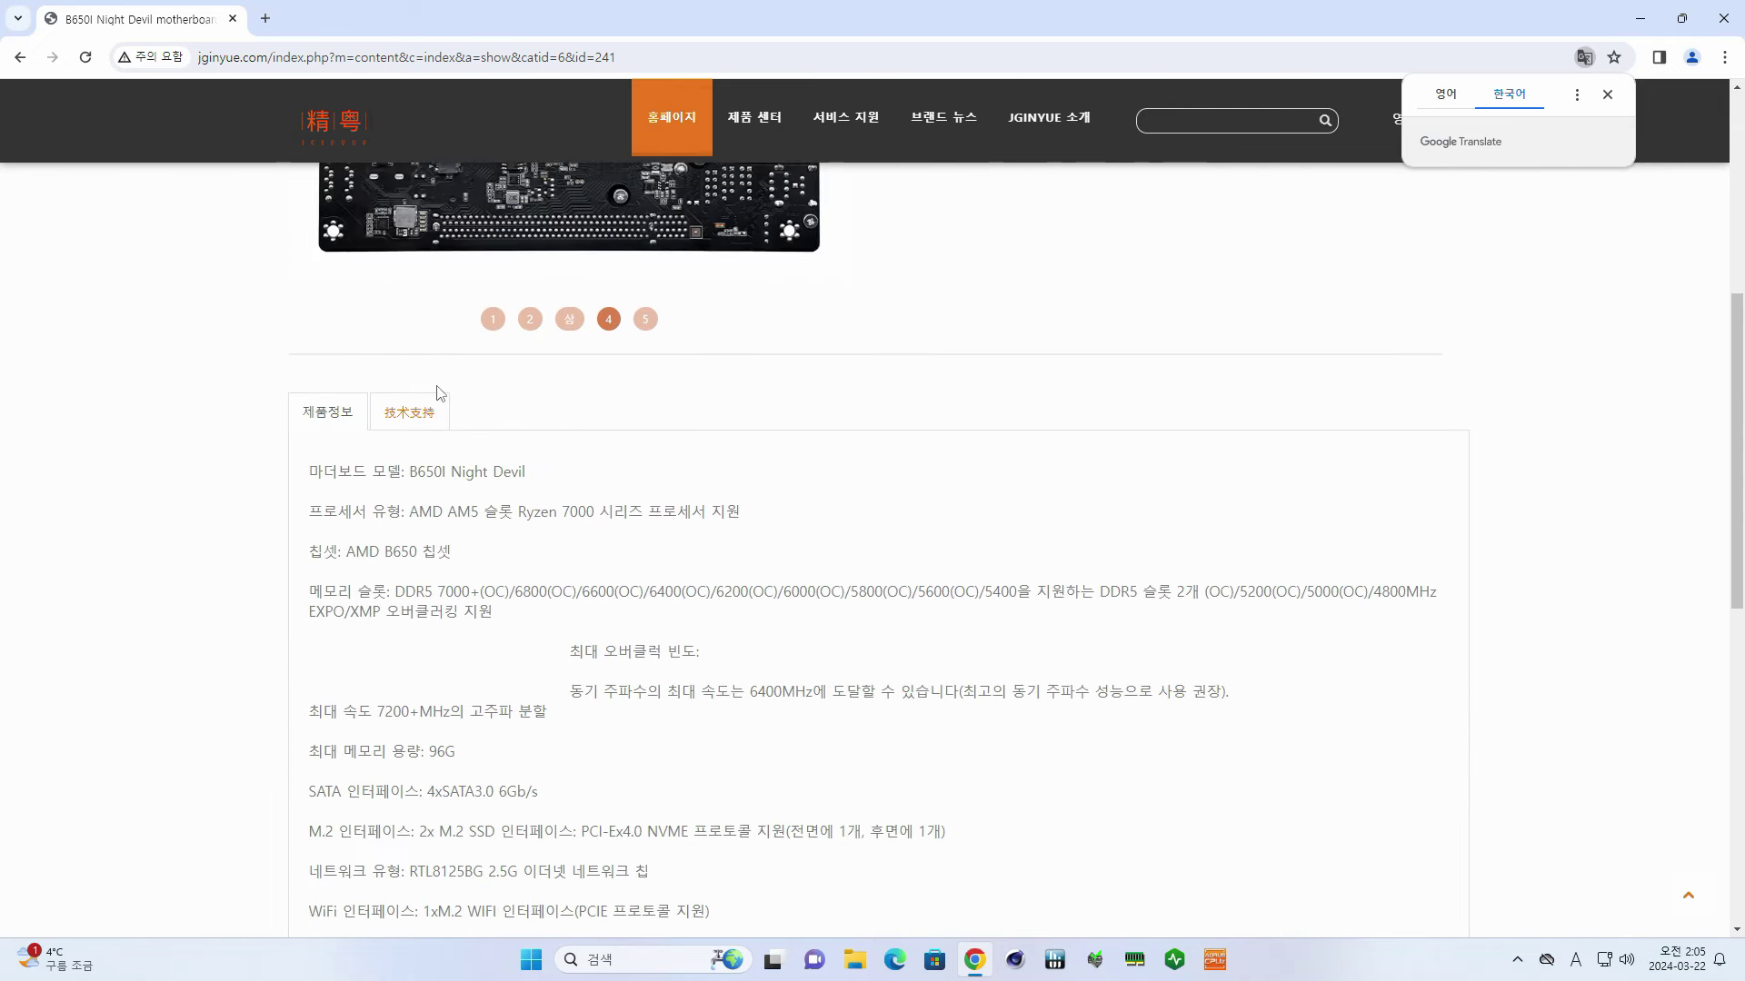
left_click(428, 421)
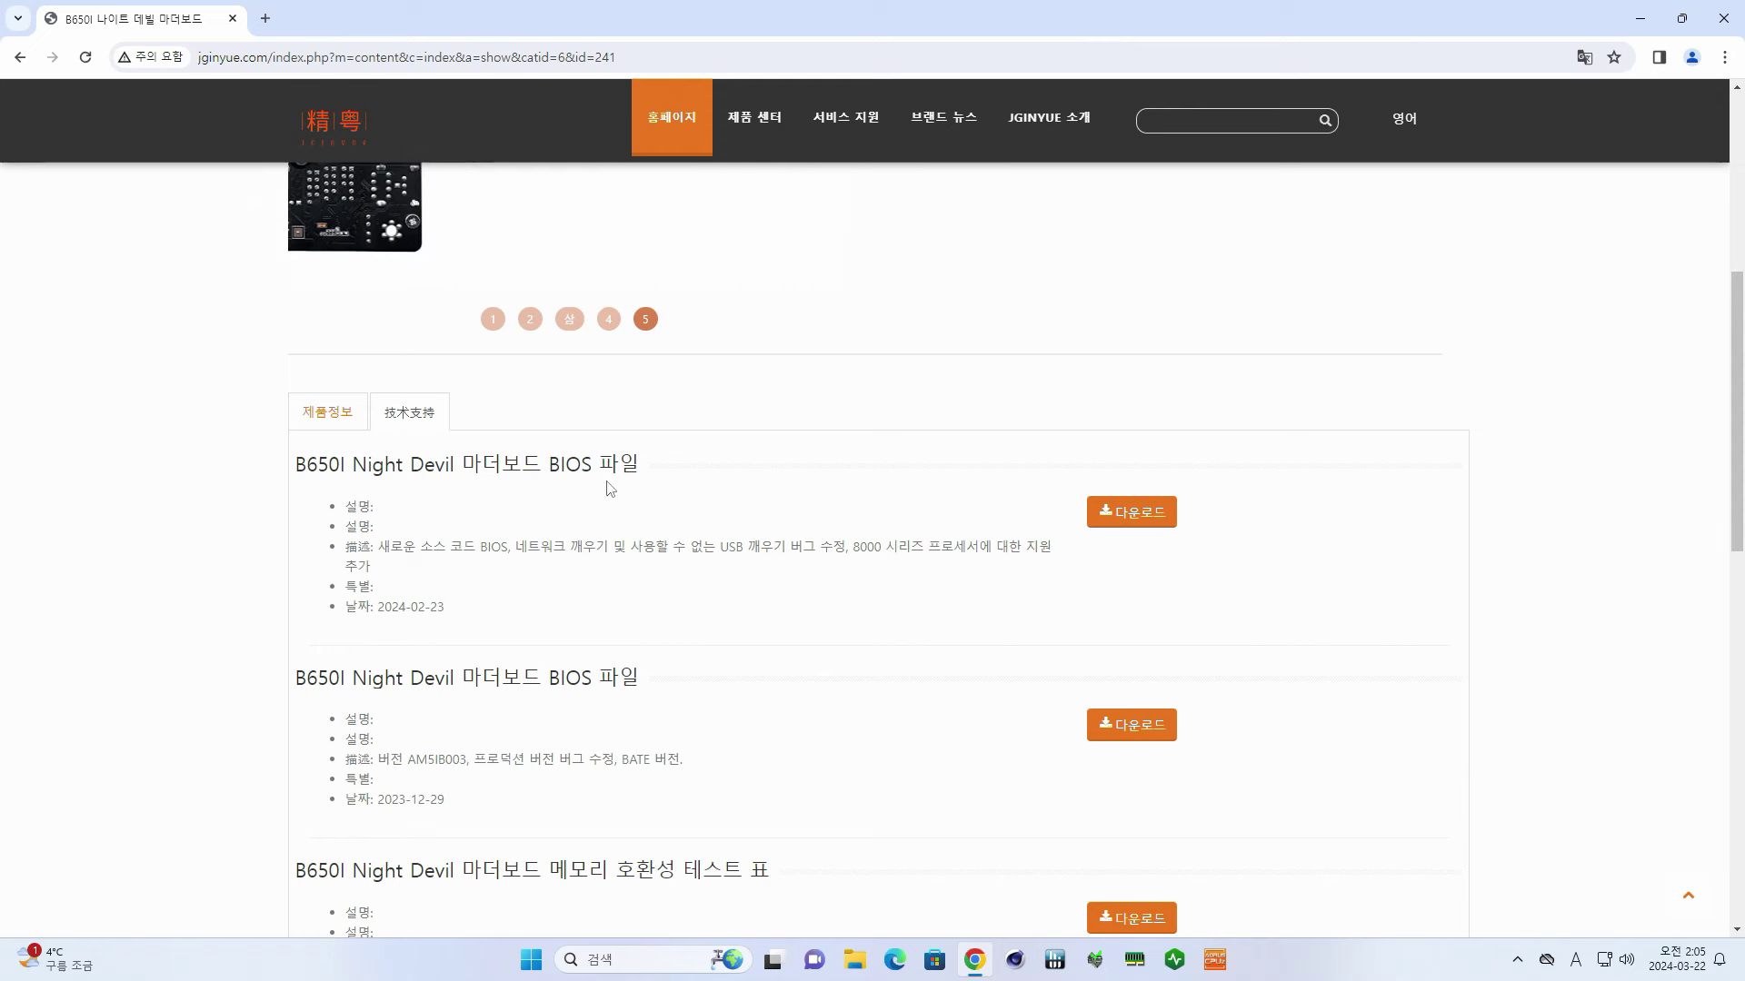
left_click_drag(448, 606, 394, 605)
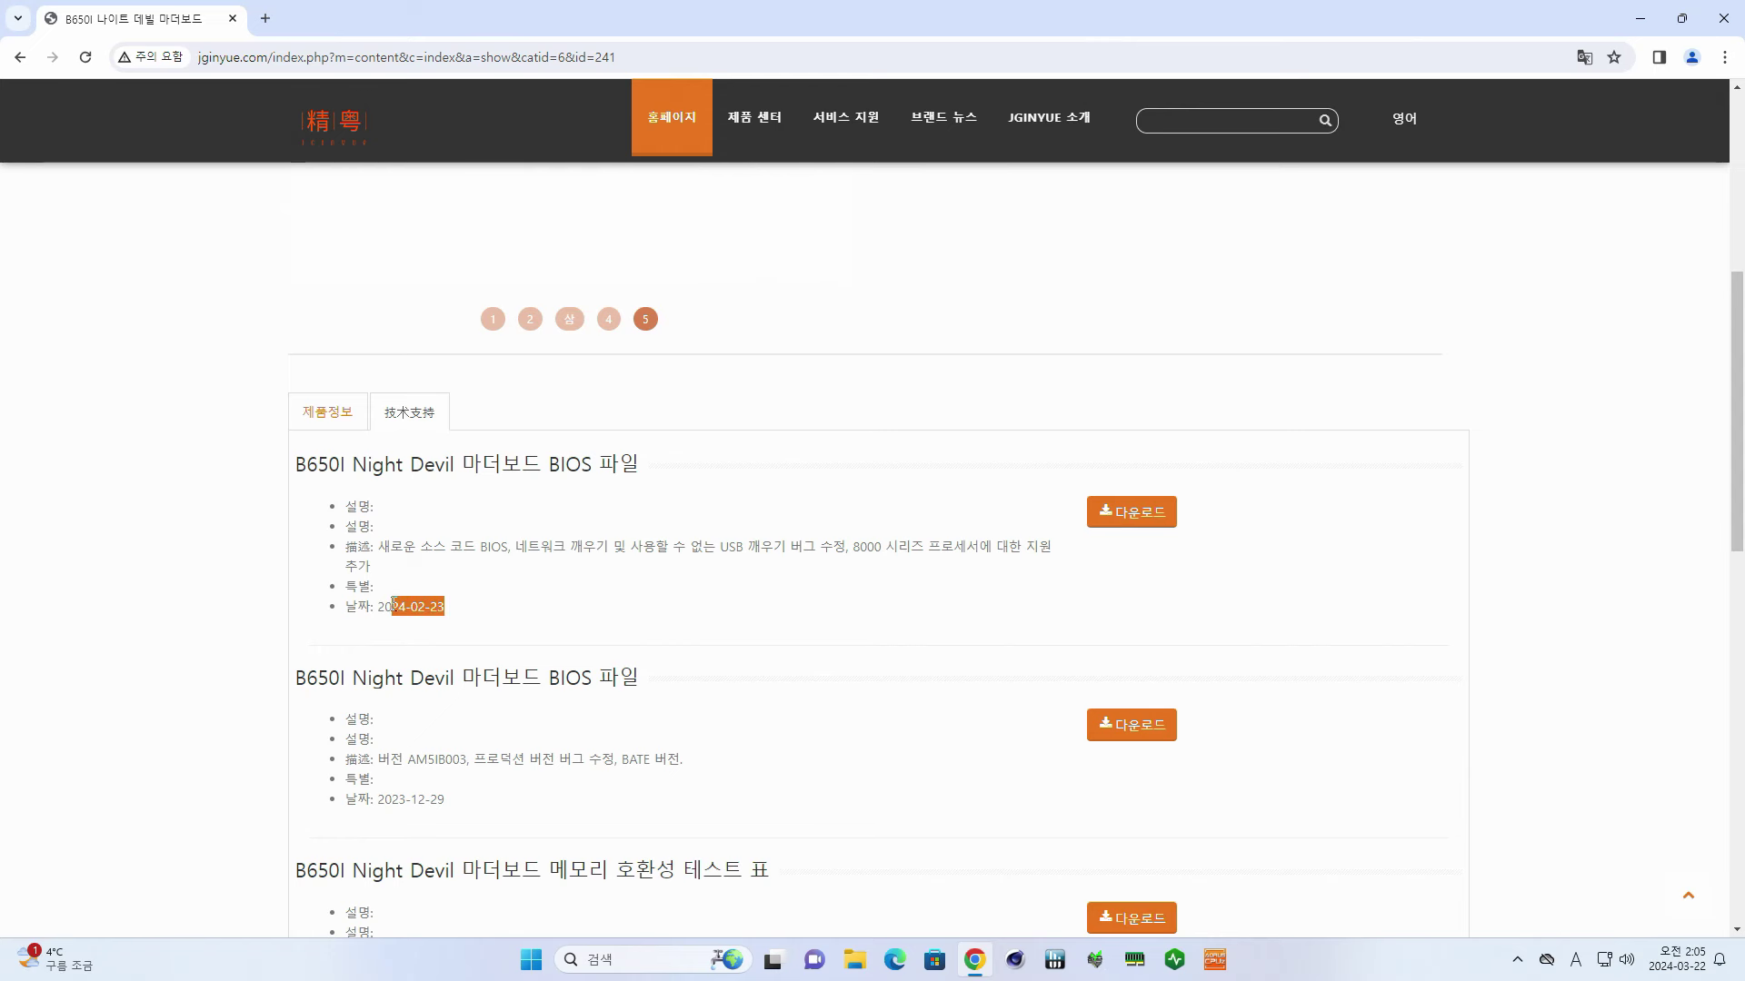
left_click_drag(854, 546, 1054, 572)
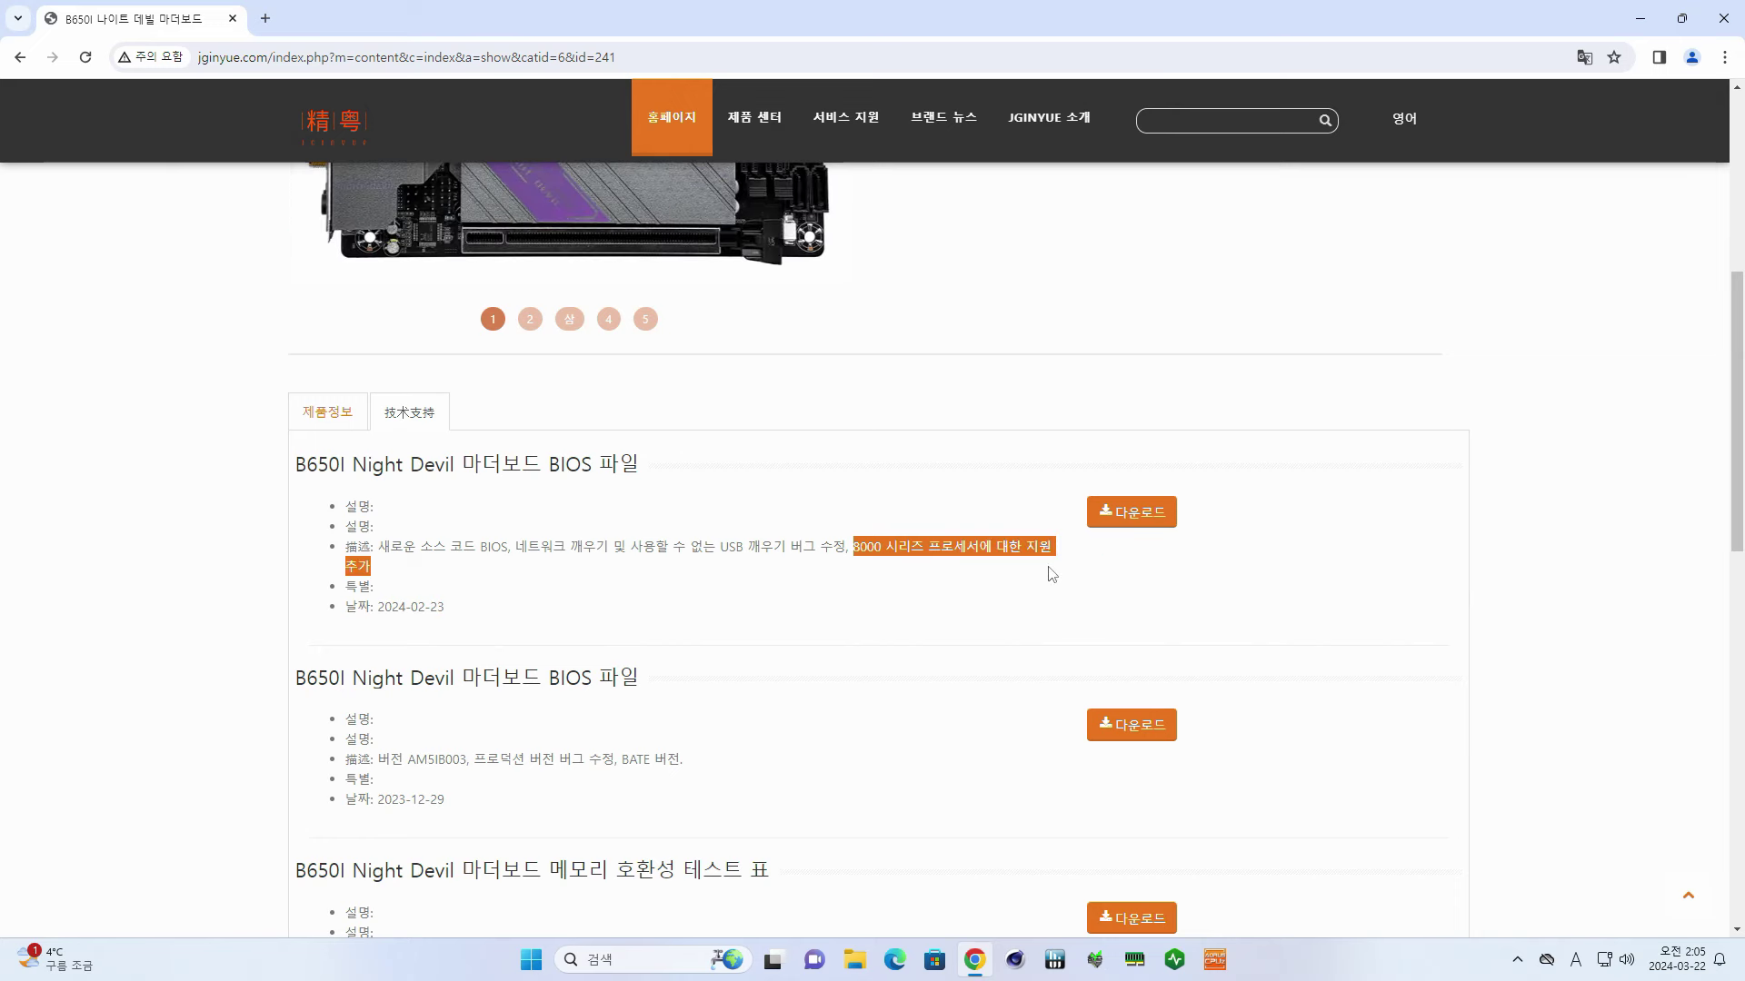
- Review the remaining B650I Night Devil downloads, highlighting the 2.5G network card and sound card driver entries
scroll(1027, 539, "down", 5)
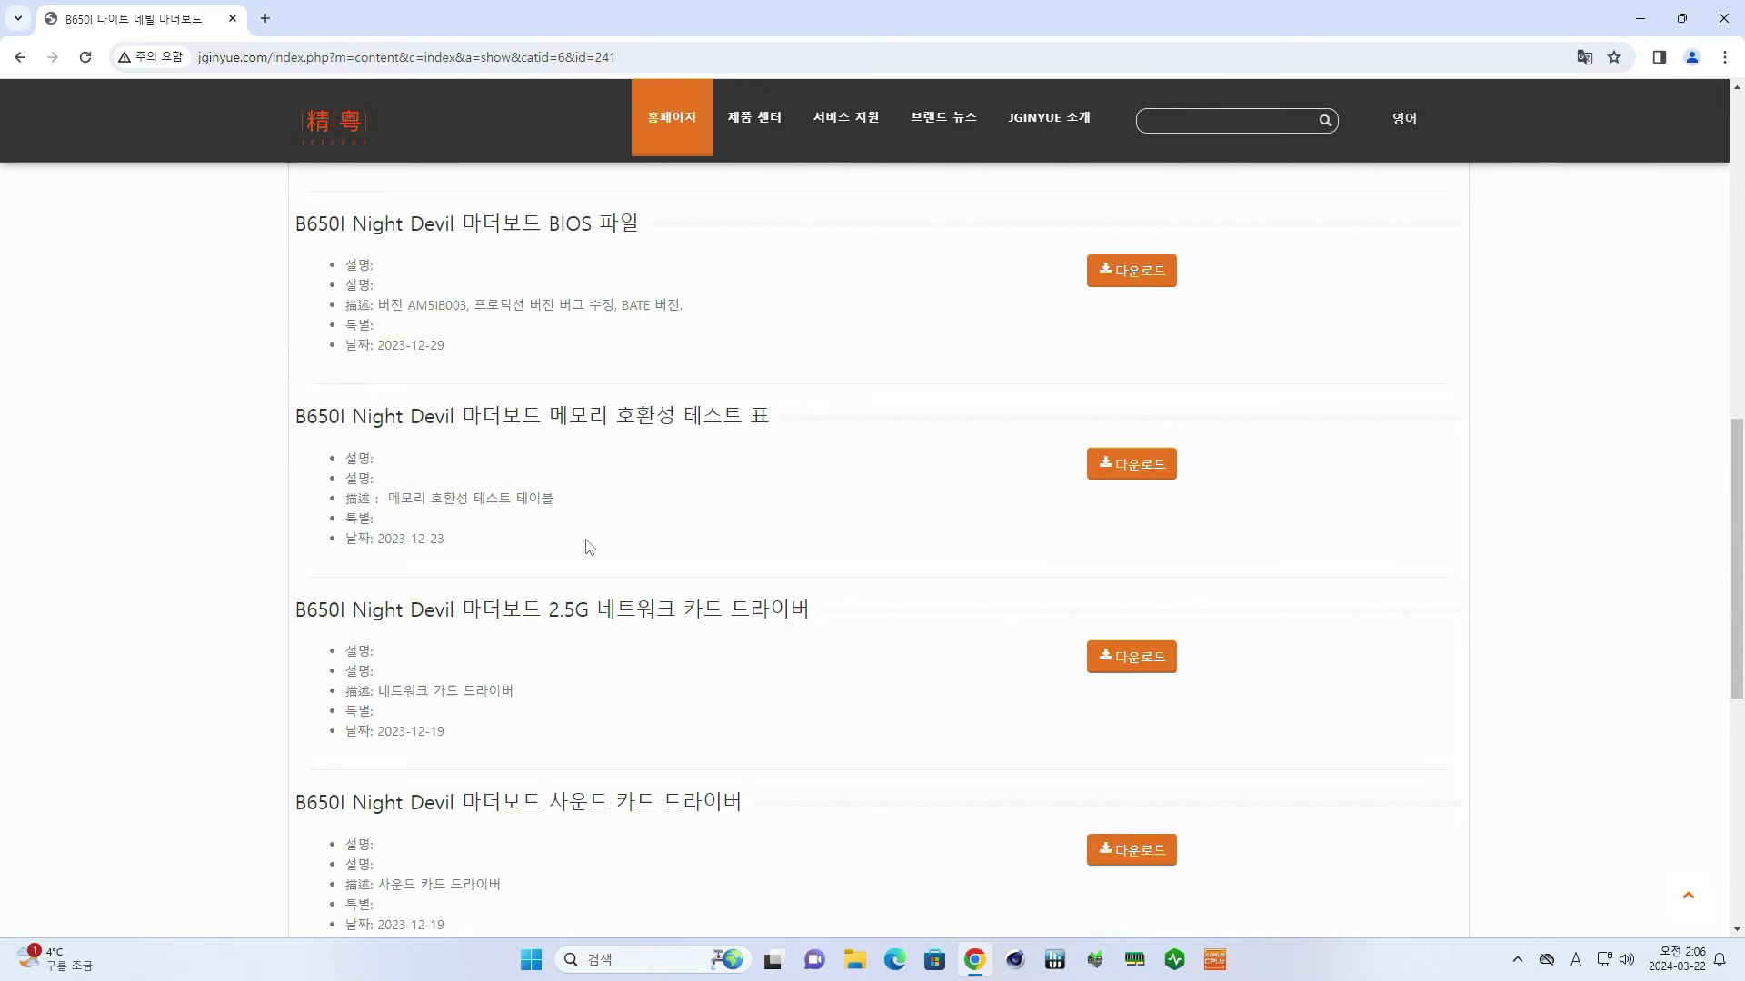
left_click_drag(817, 520, 616, 520)
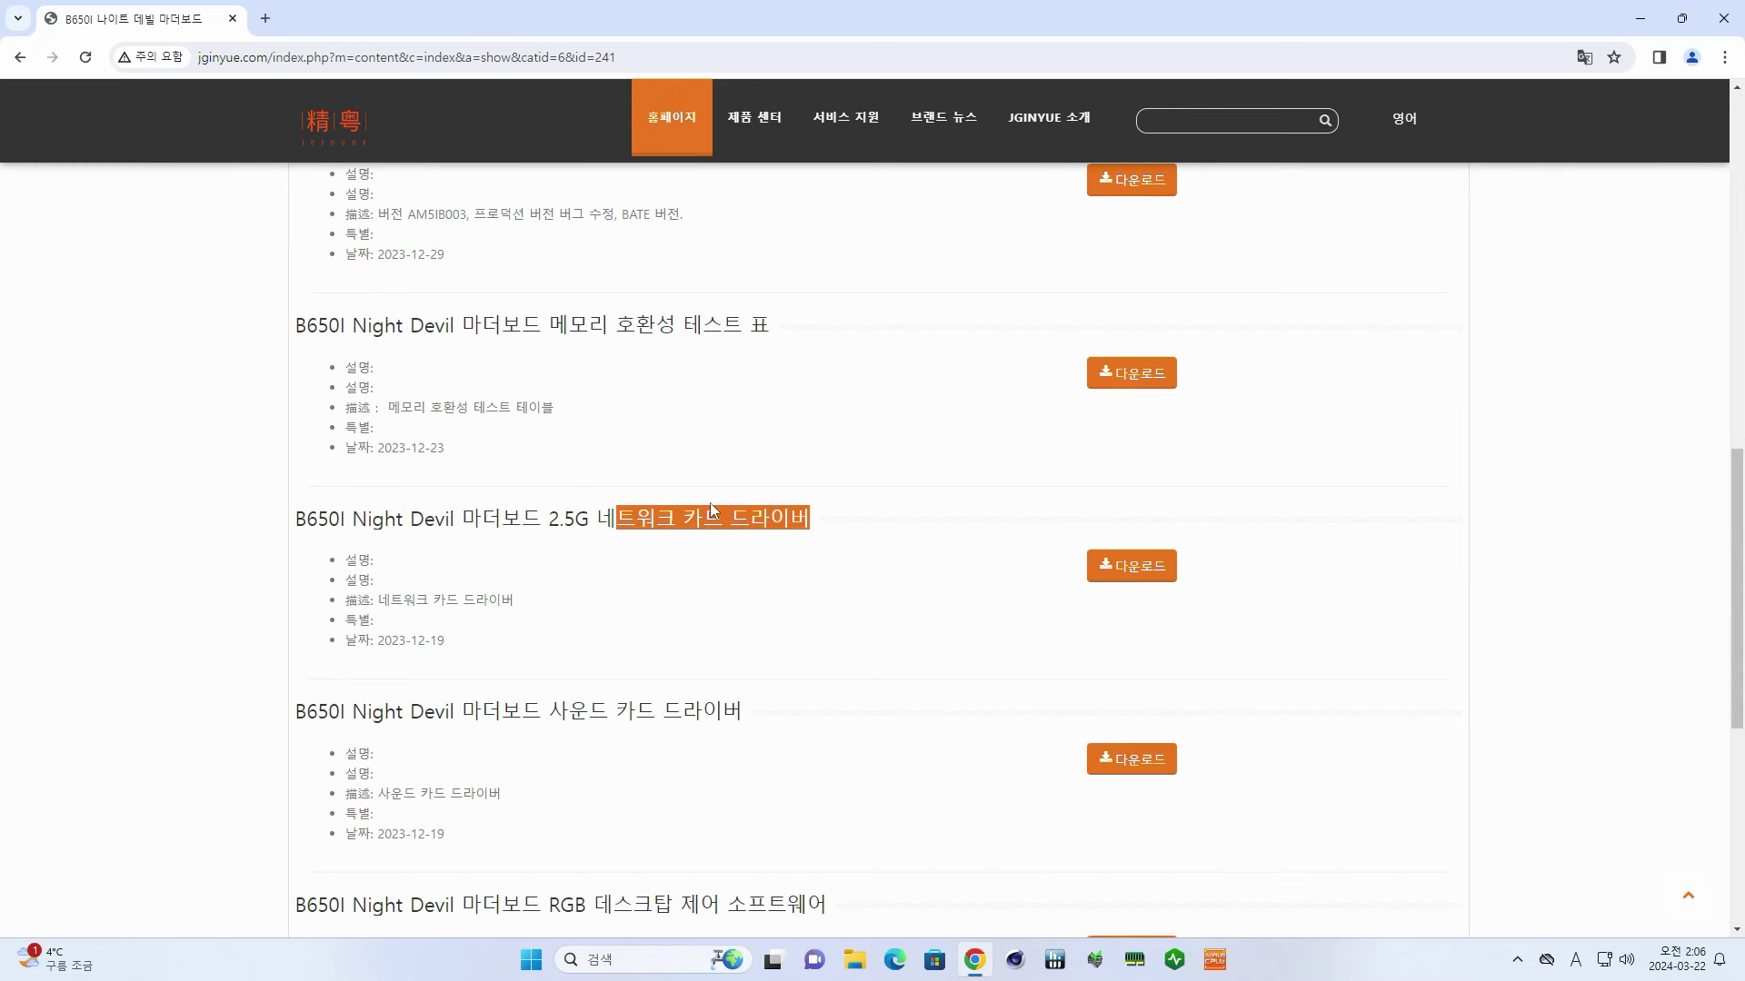
left_click(650, 549)
scroll(616, 563, "down", 1)
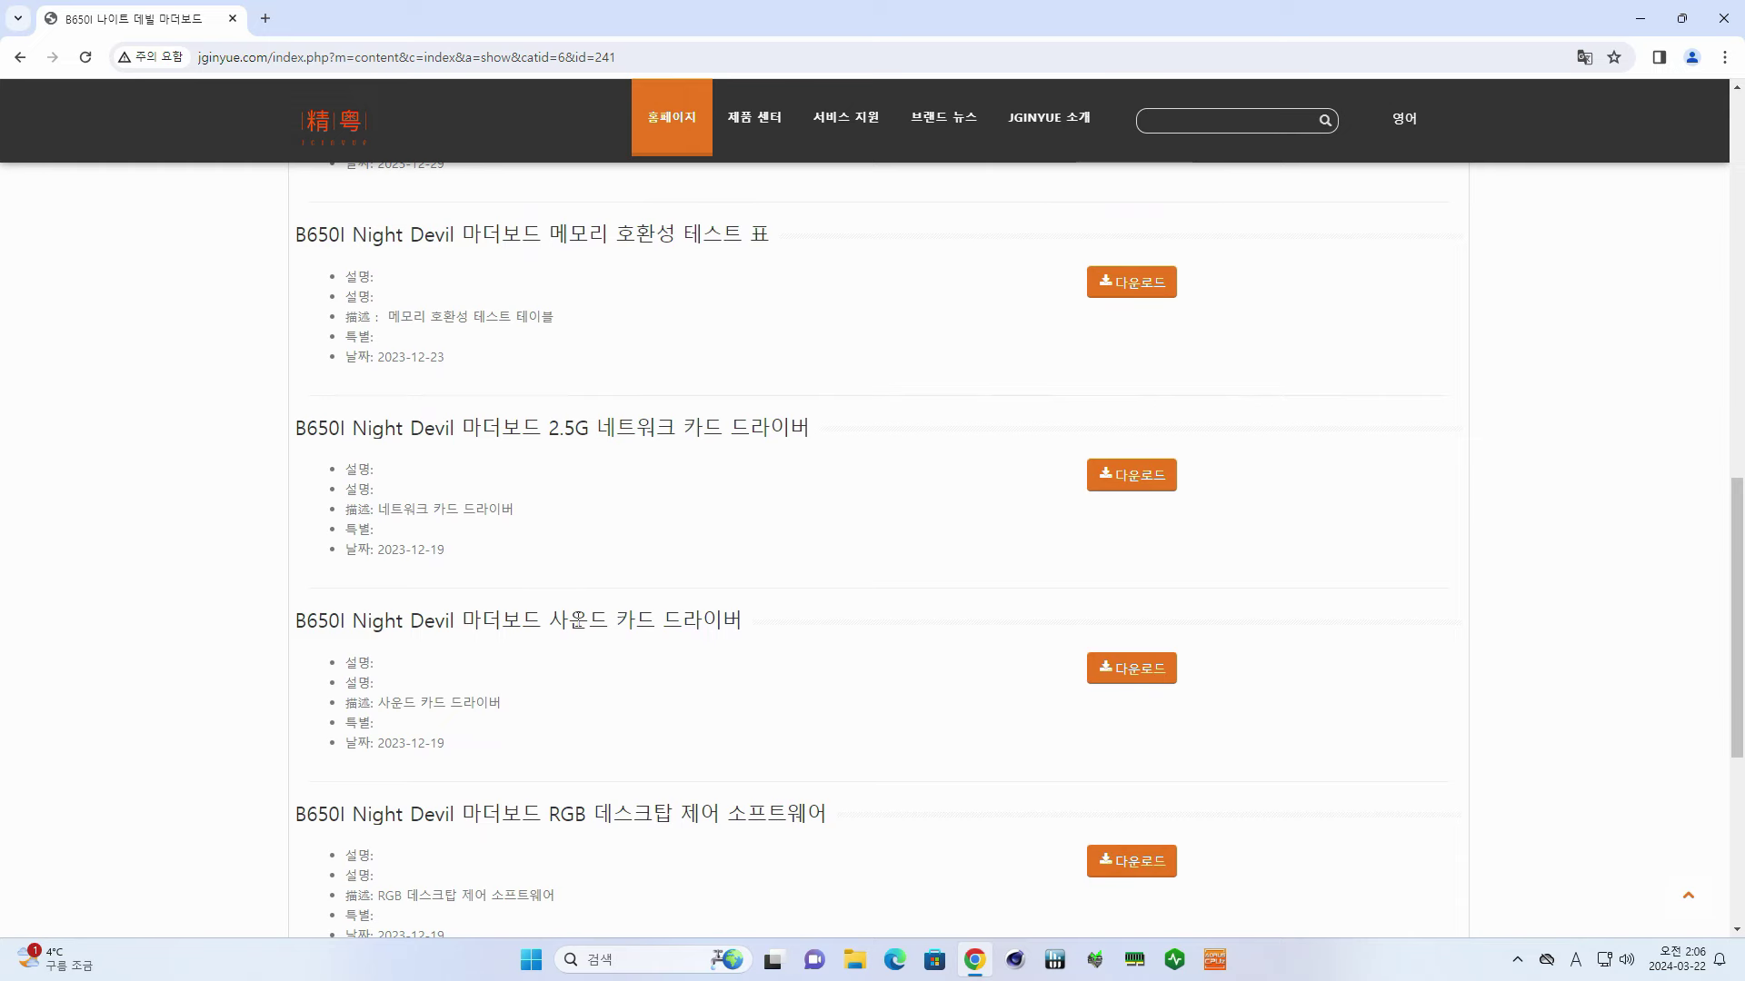
left_click_drag(568, 620, 626, 620)
scroll(688, 575, "down", 3)
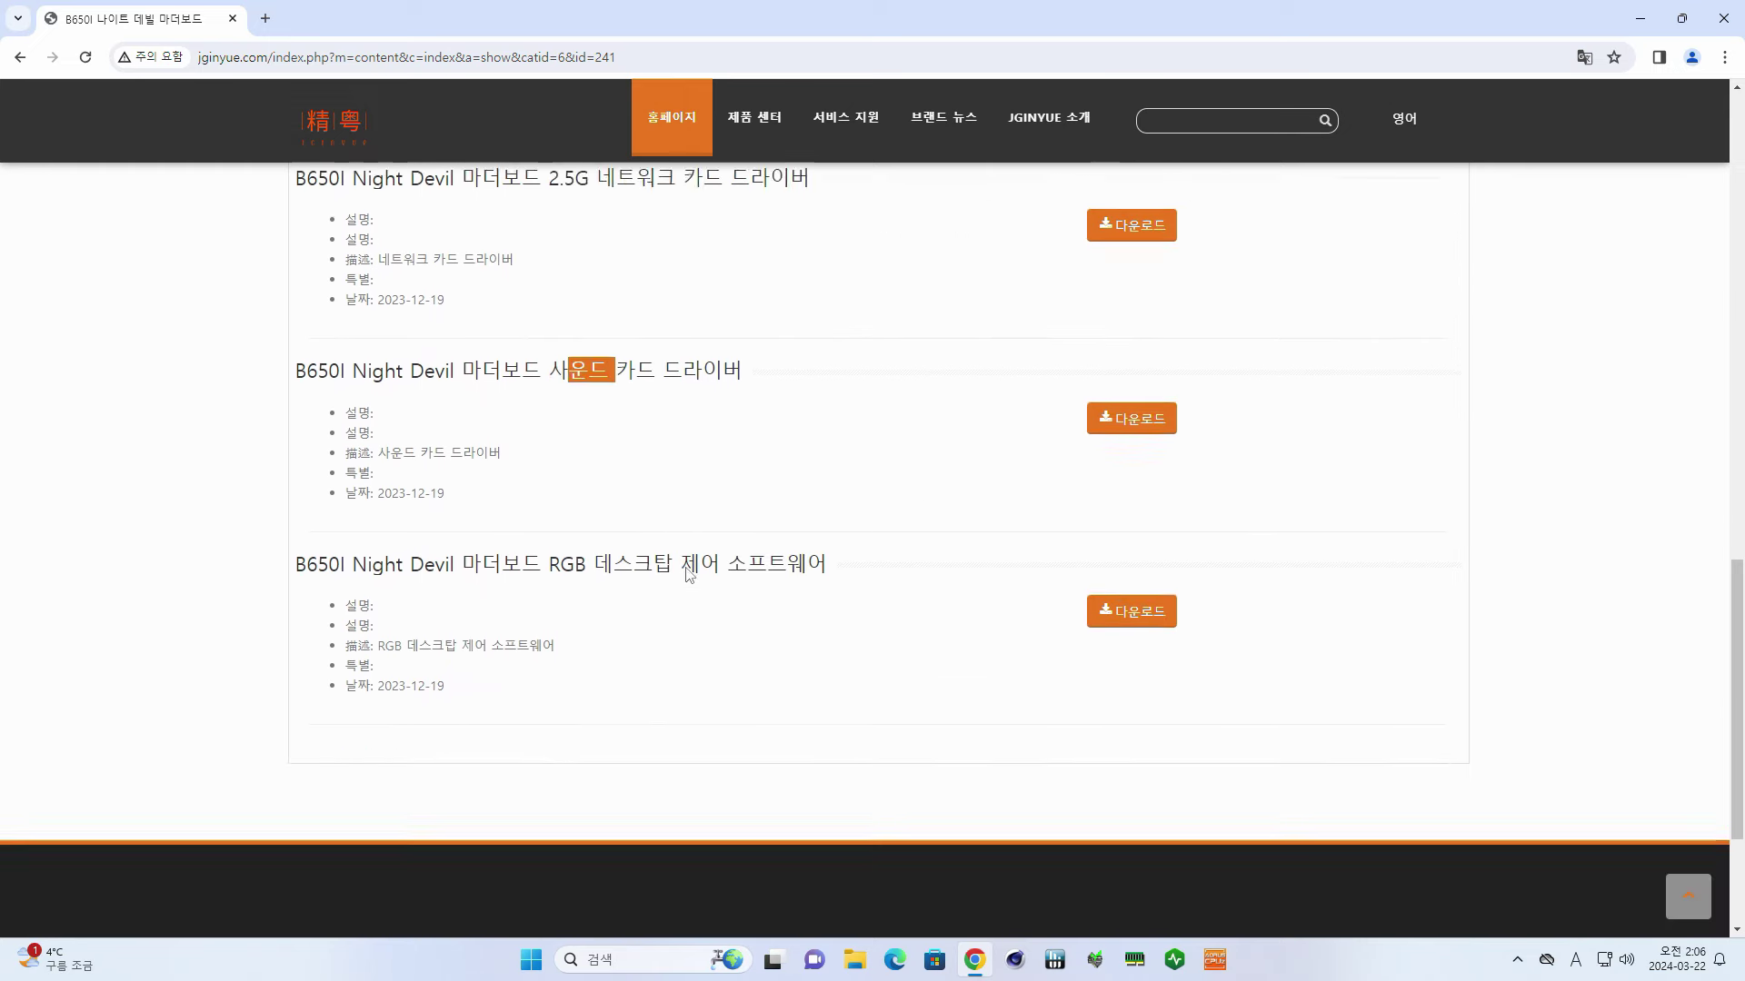
scroll(688, 576, "up", 3)
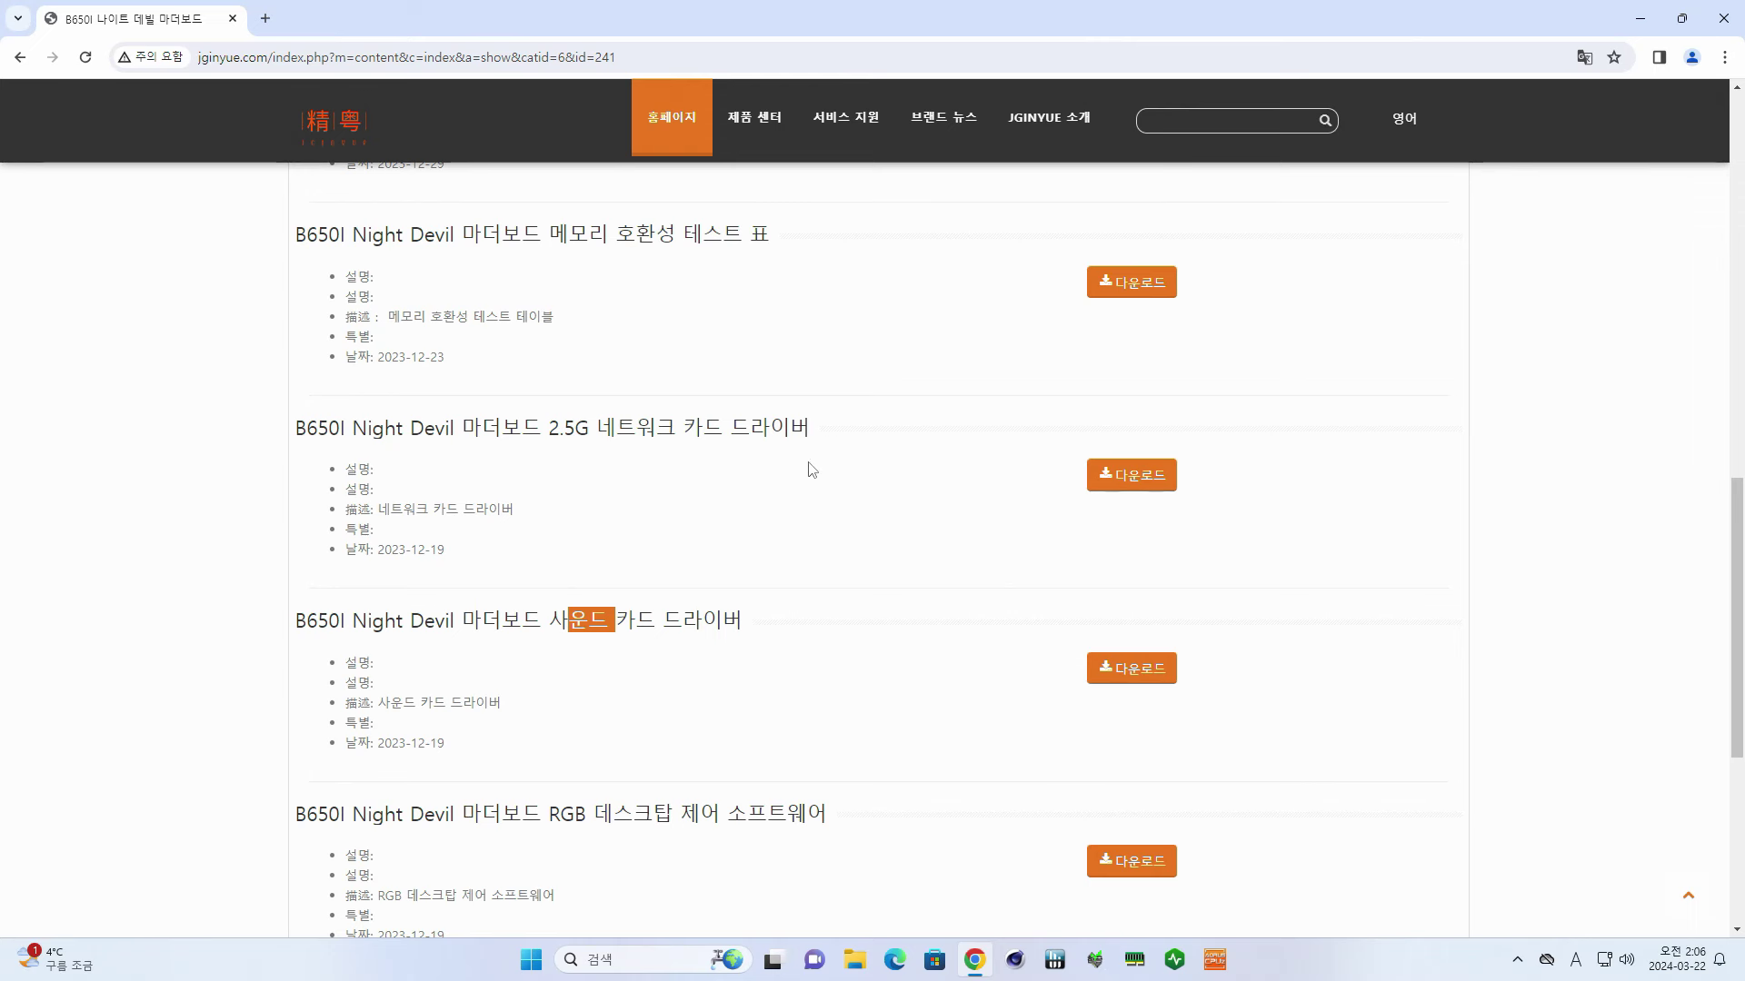
scroll(811, 477, "up", 7)
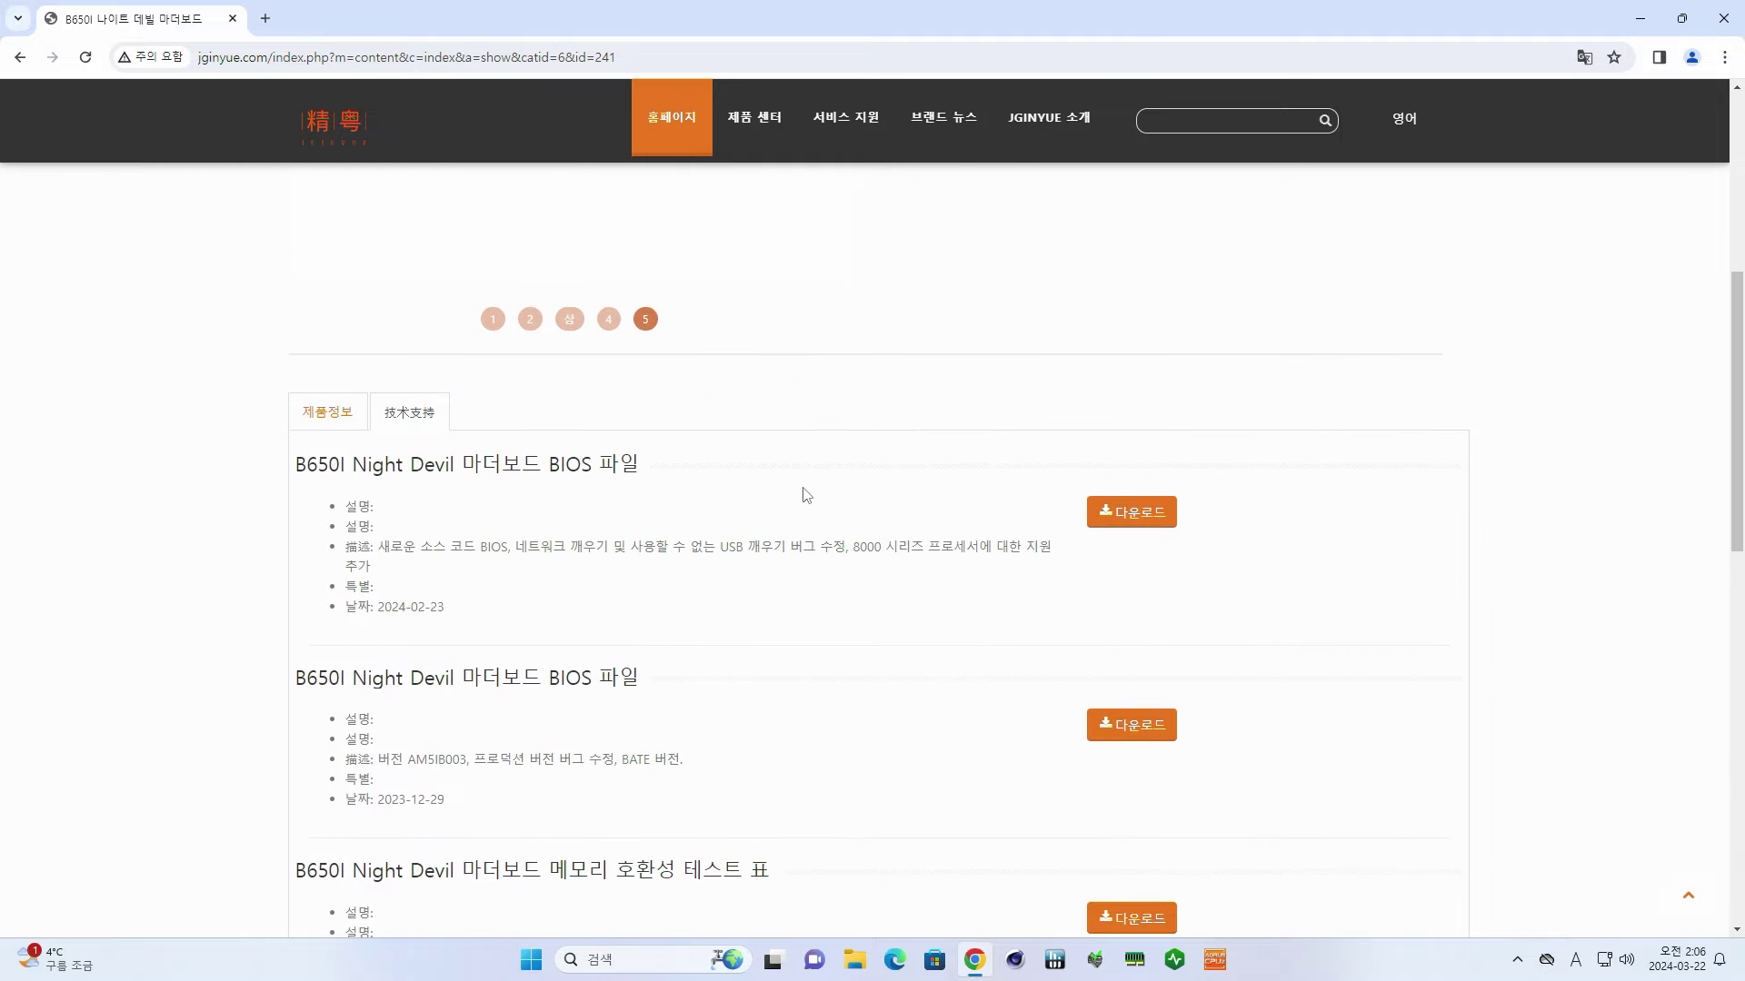
scroll(809, 346, "up", 6)
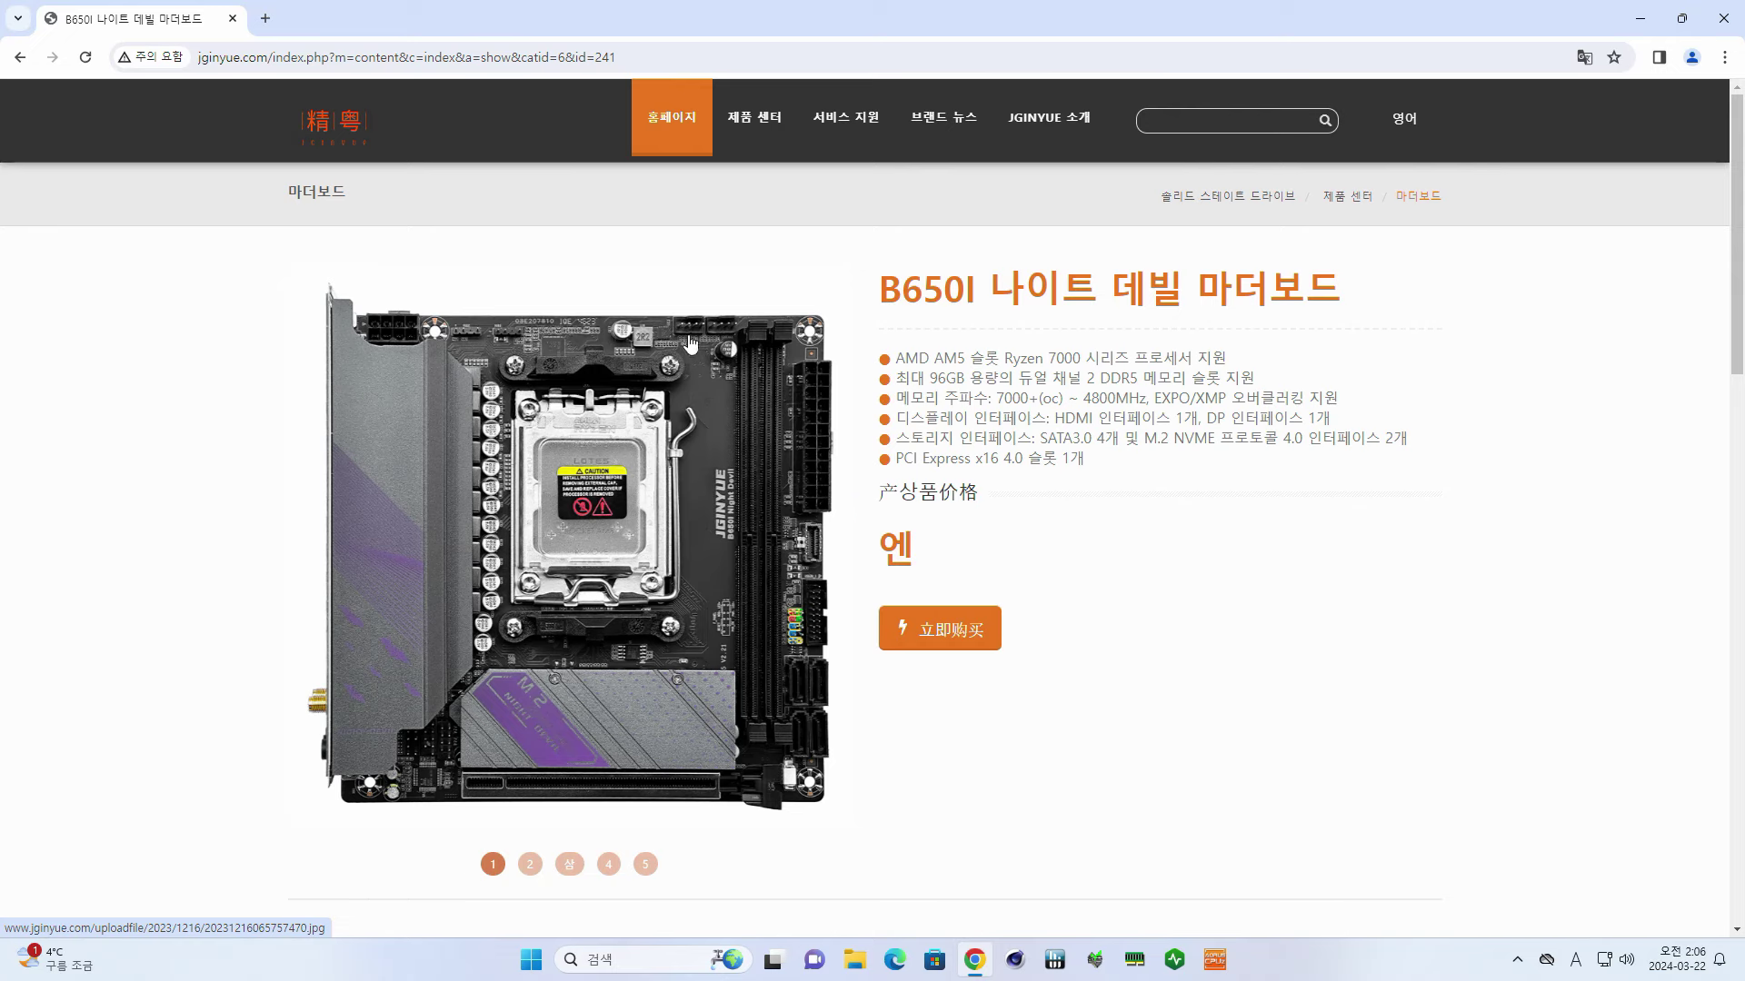
- Examine the motherboard's product photos, including the front view and rear I/O ports, and return to the BIOS file downloads
left_click(493, 864)
left_click(492, 865)
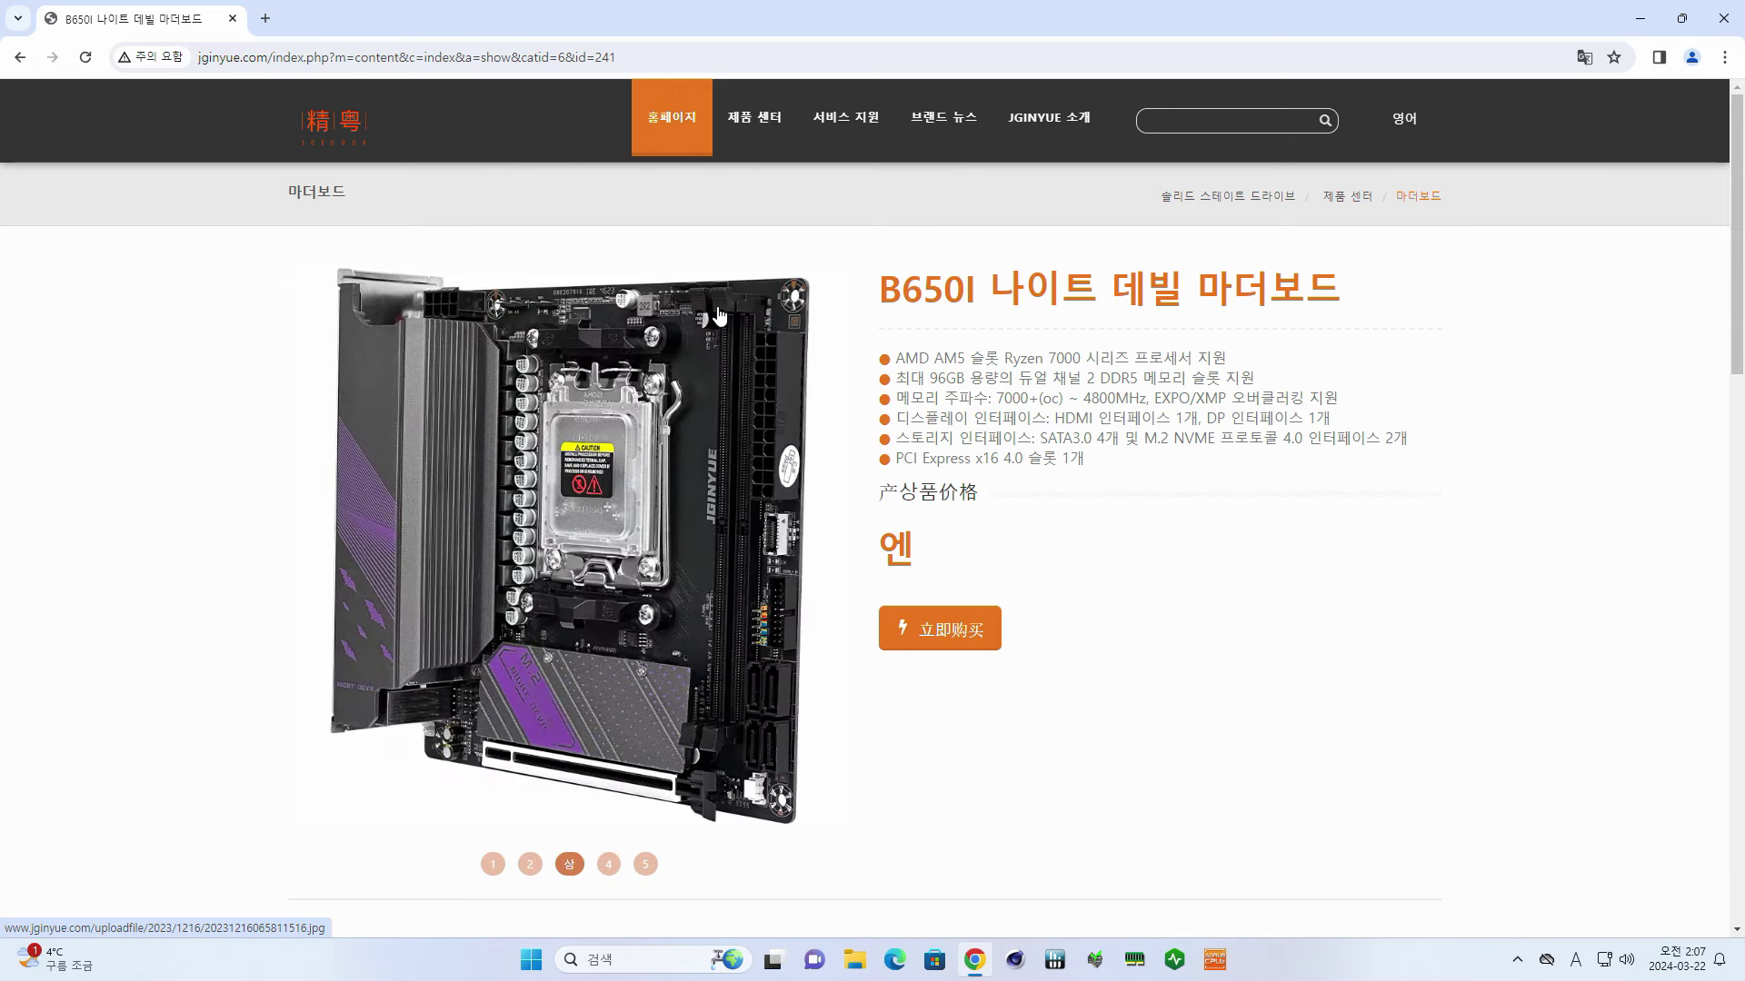
left_click(493, 864)
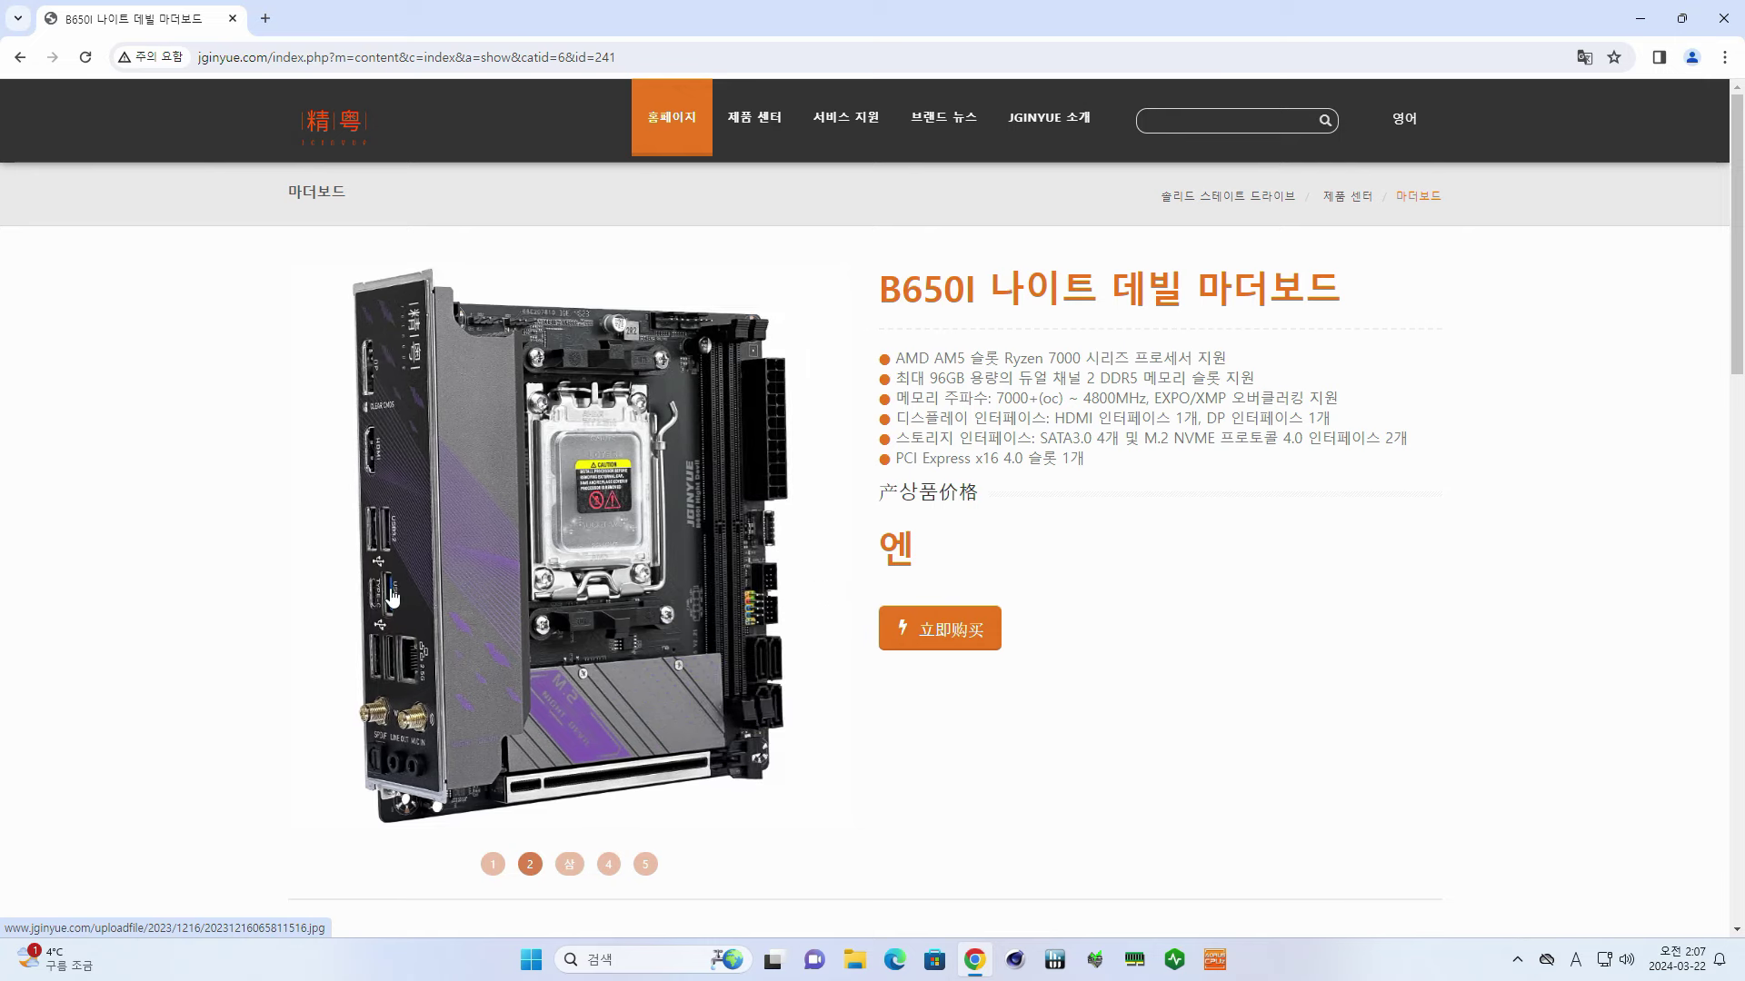
left_click(493, 864)
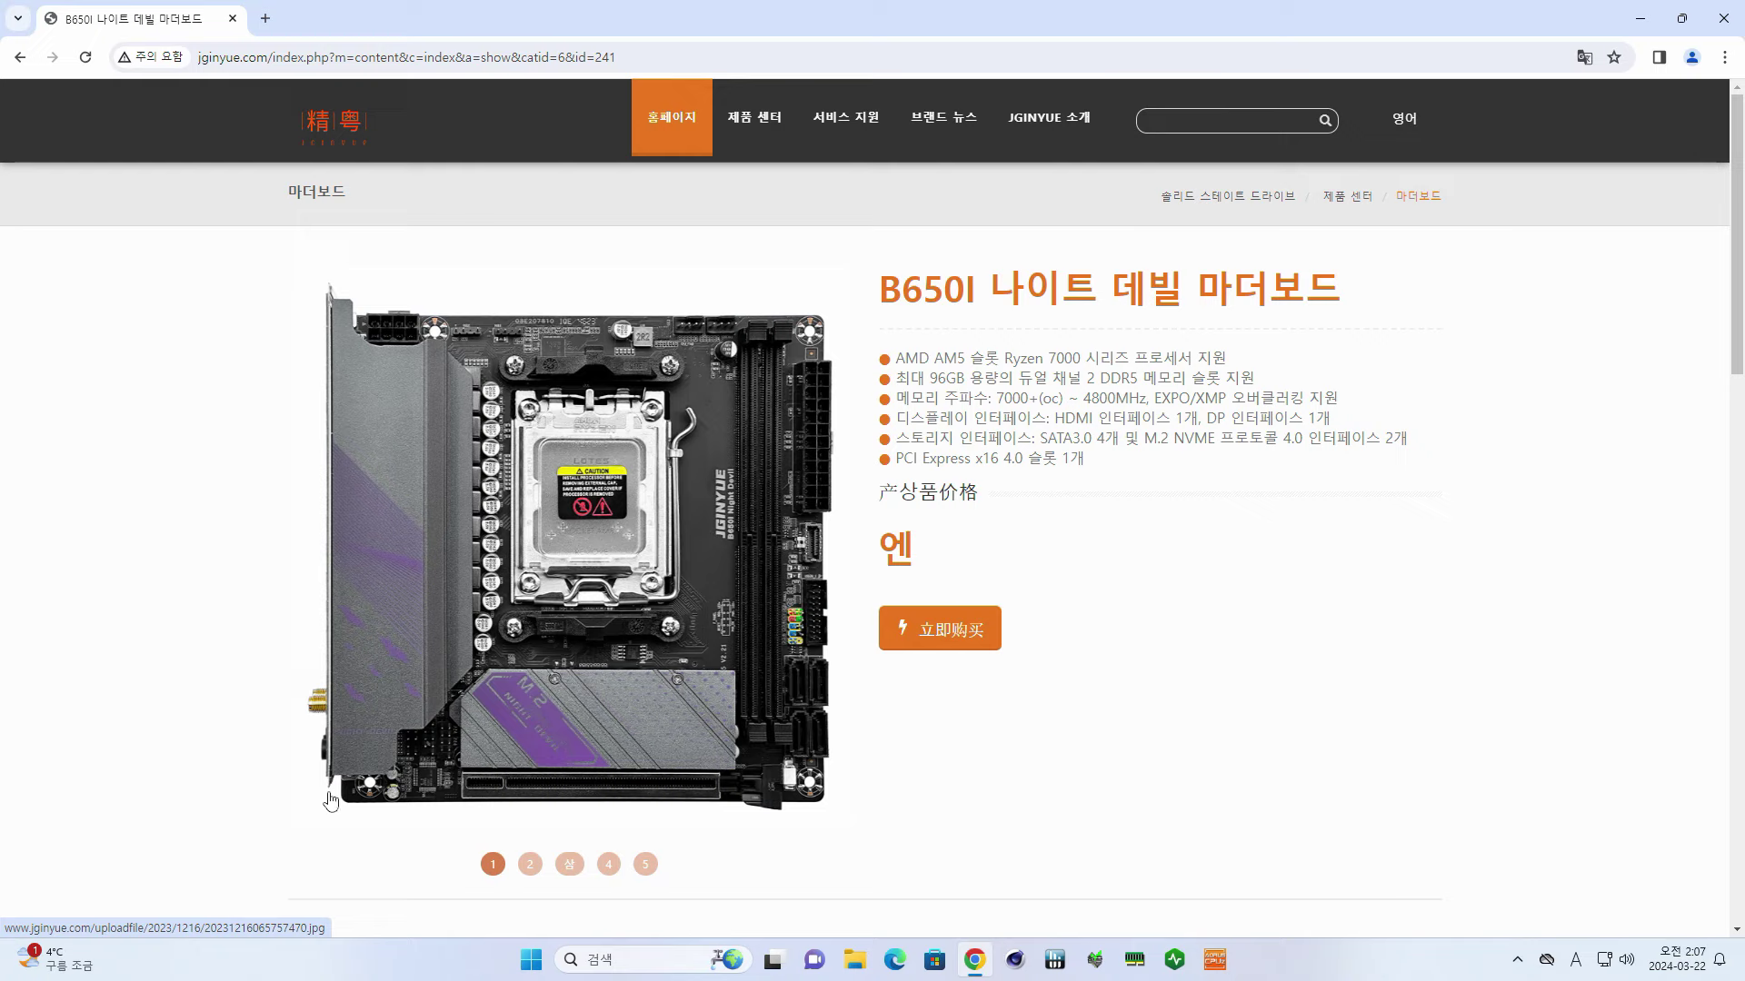
left_click(492, 865)
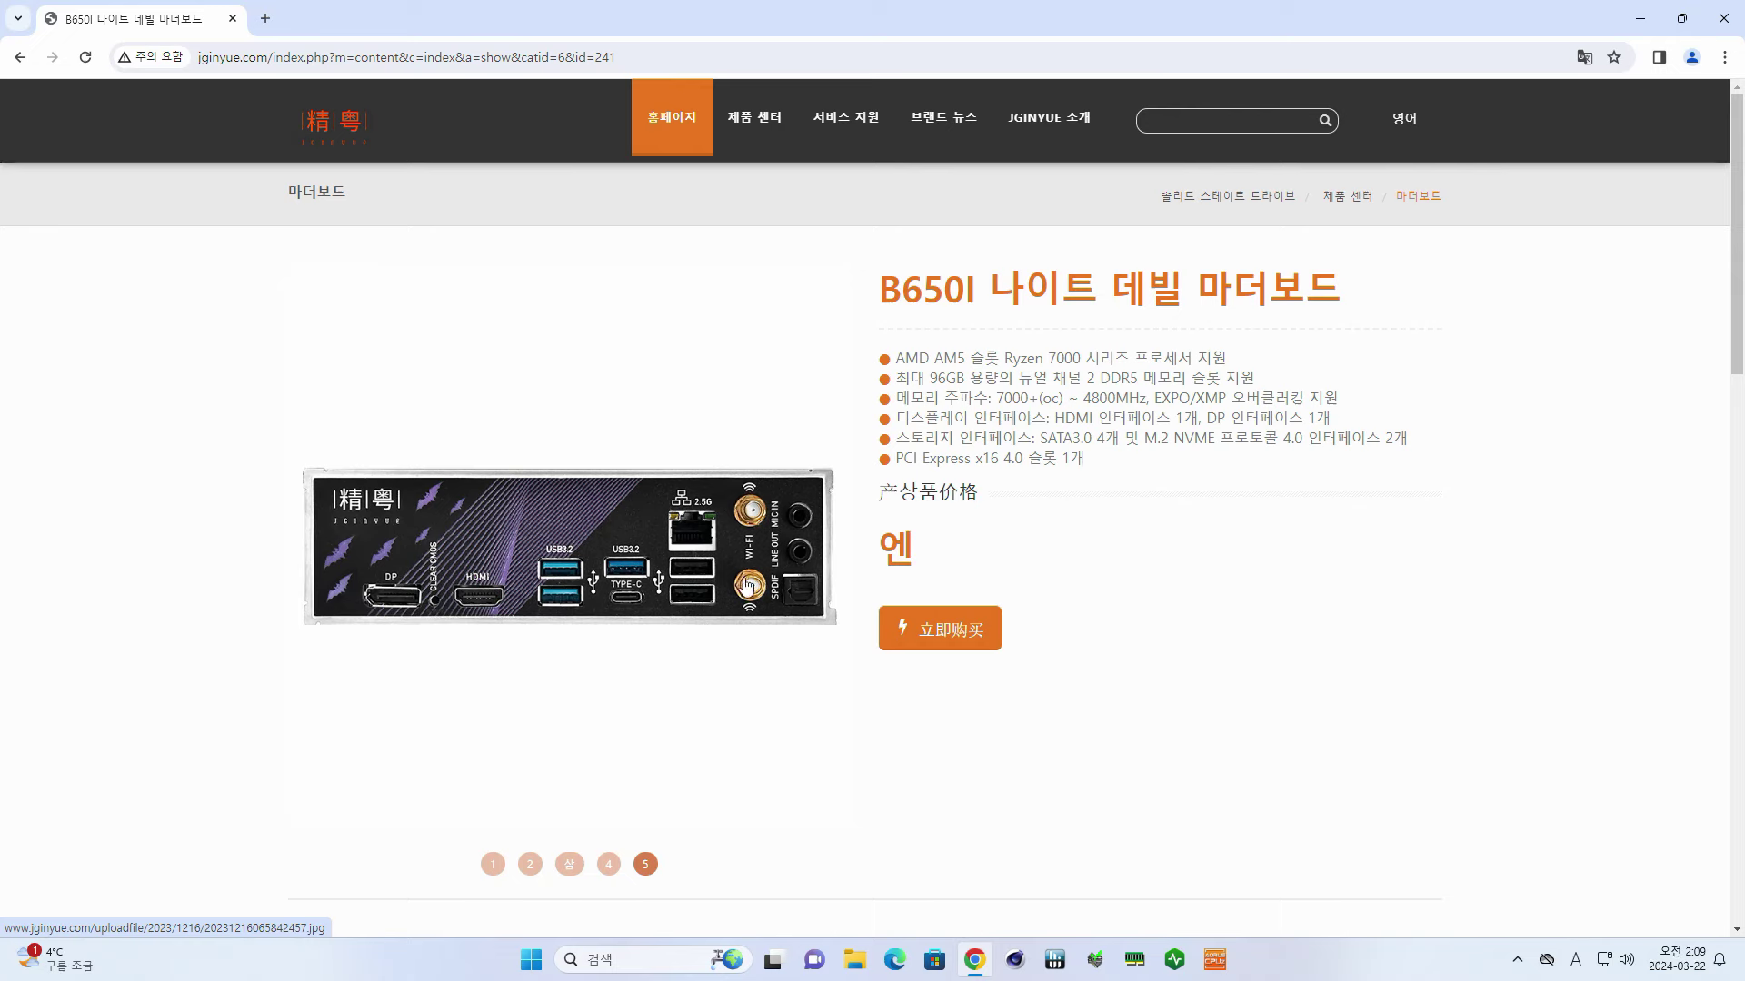
left_click_drag(556, 563, 636, 586)
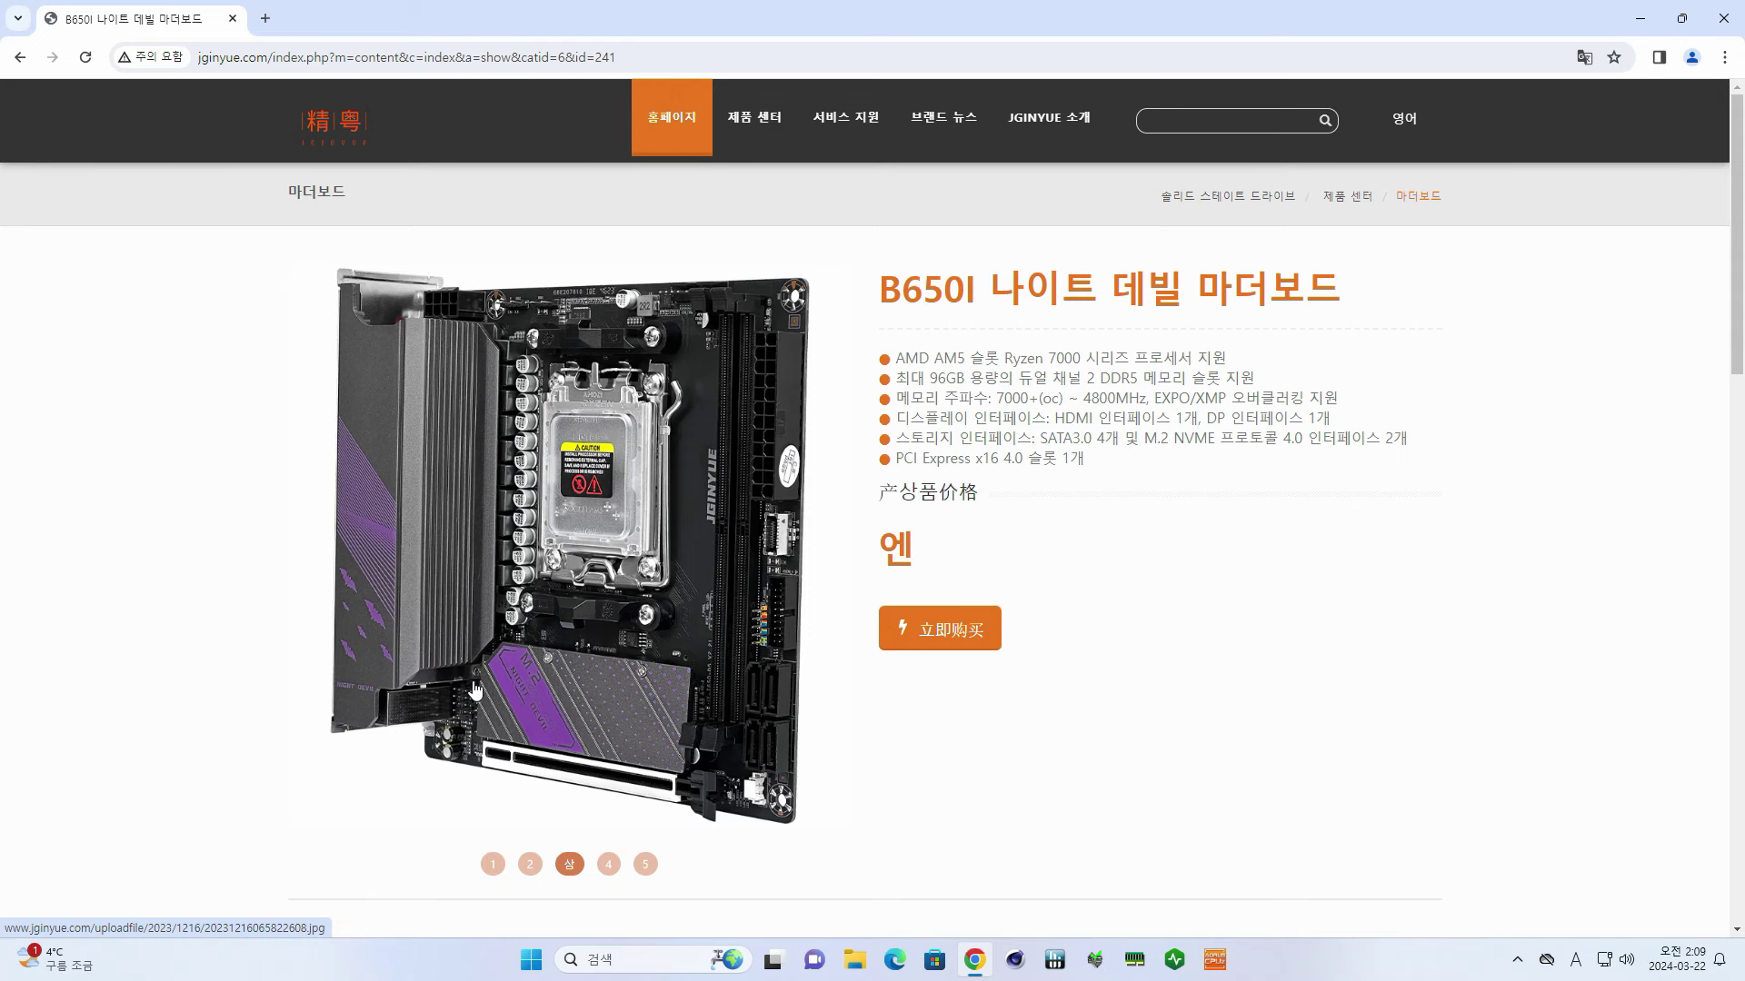
left_click_drag(474, 686, 919, 694)
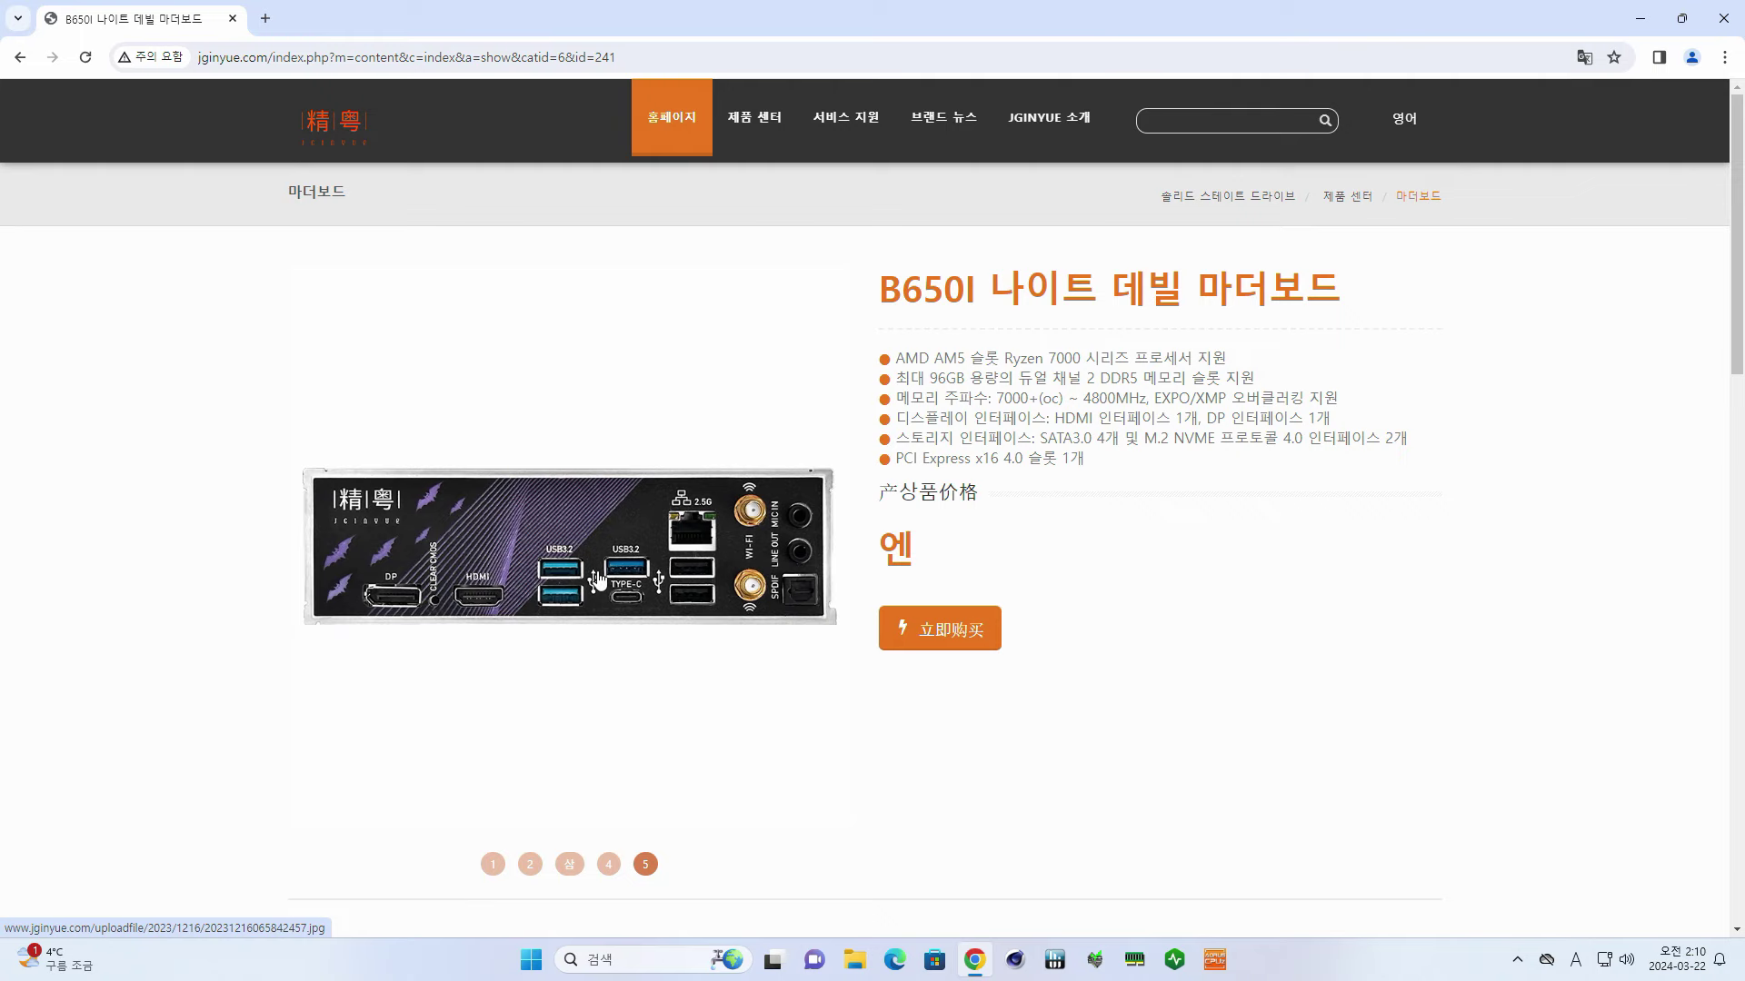
scroll(1180, 421, "down", 1)
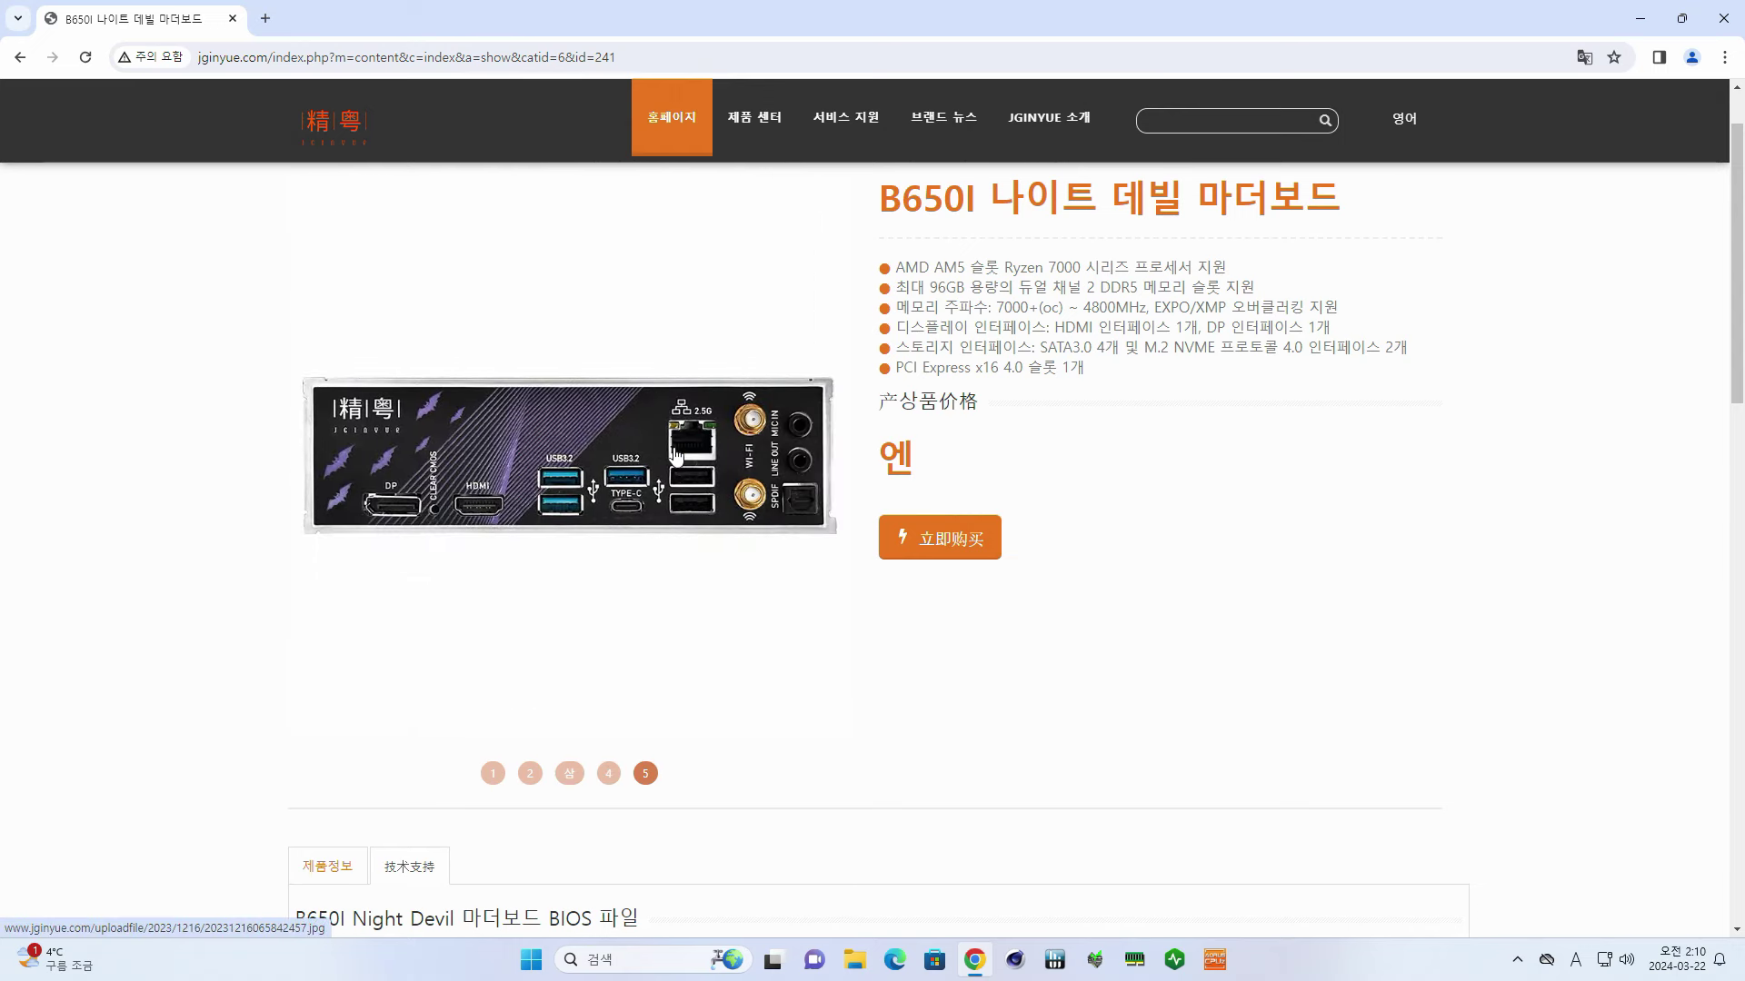
scroll(736, 527, "down", 4)
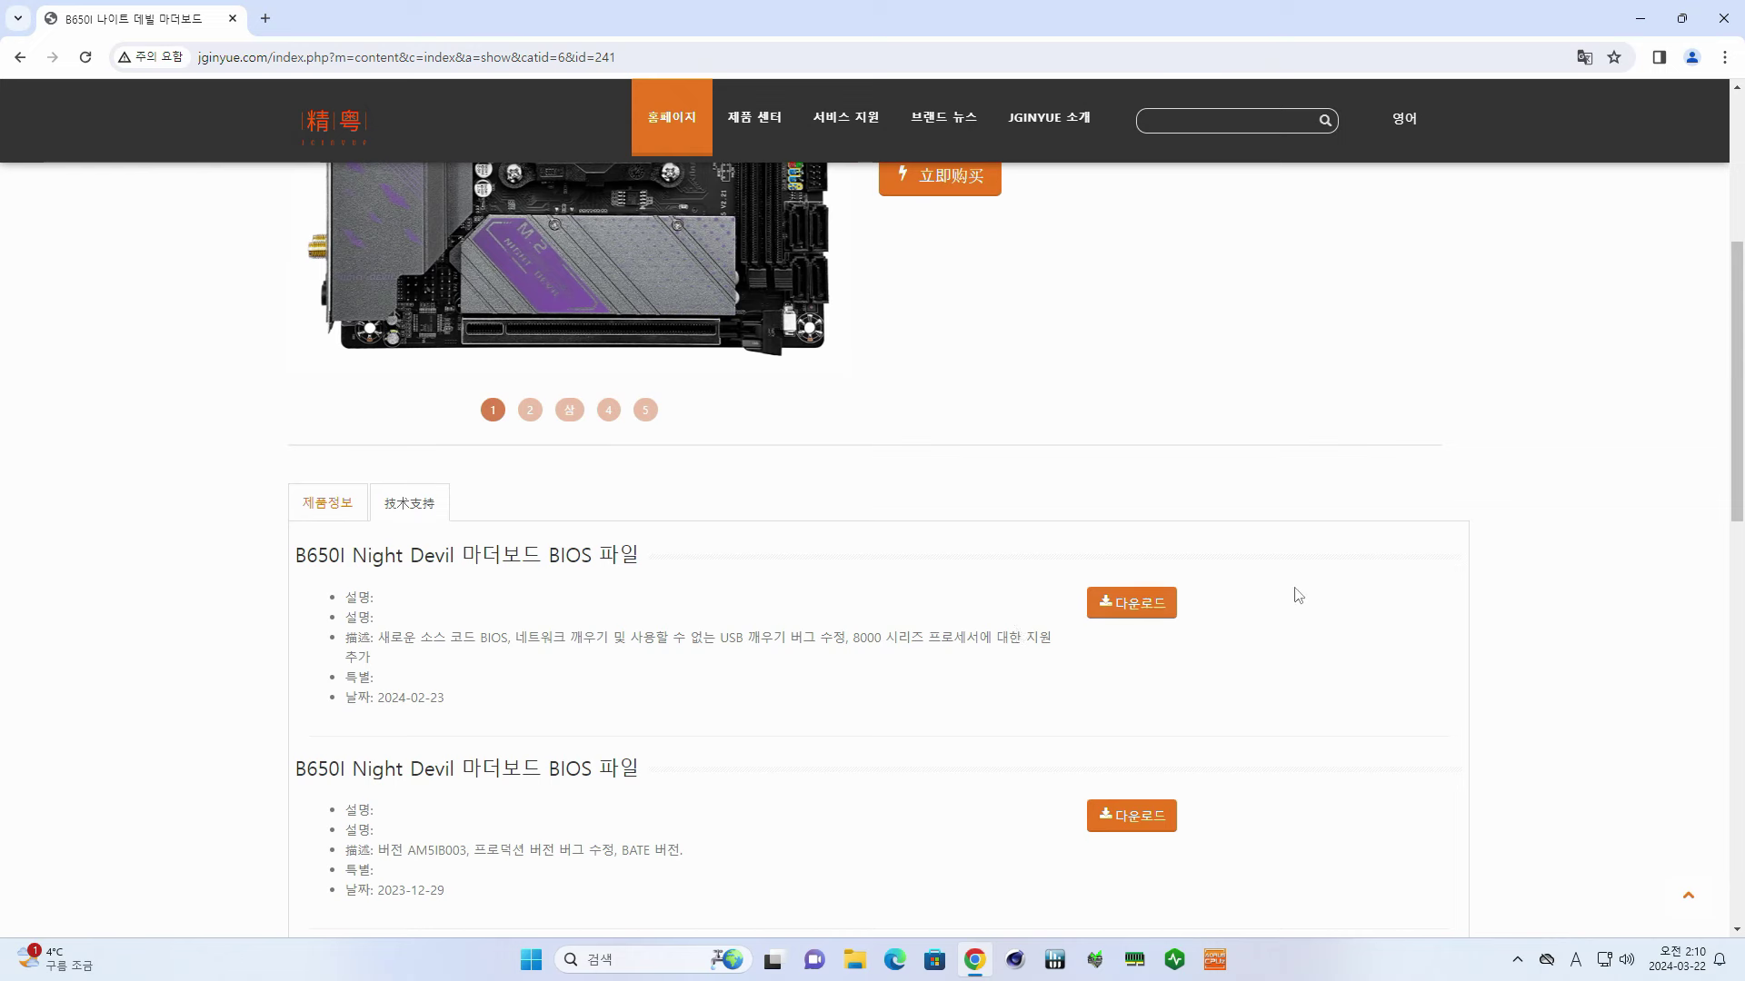
- Minimize the browser and check the file type of the downloaded B650I BIOS archive in its properties
left_click(1640, 19)
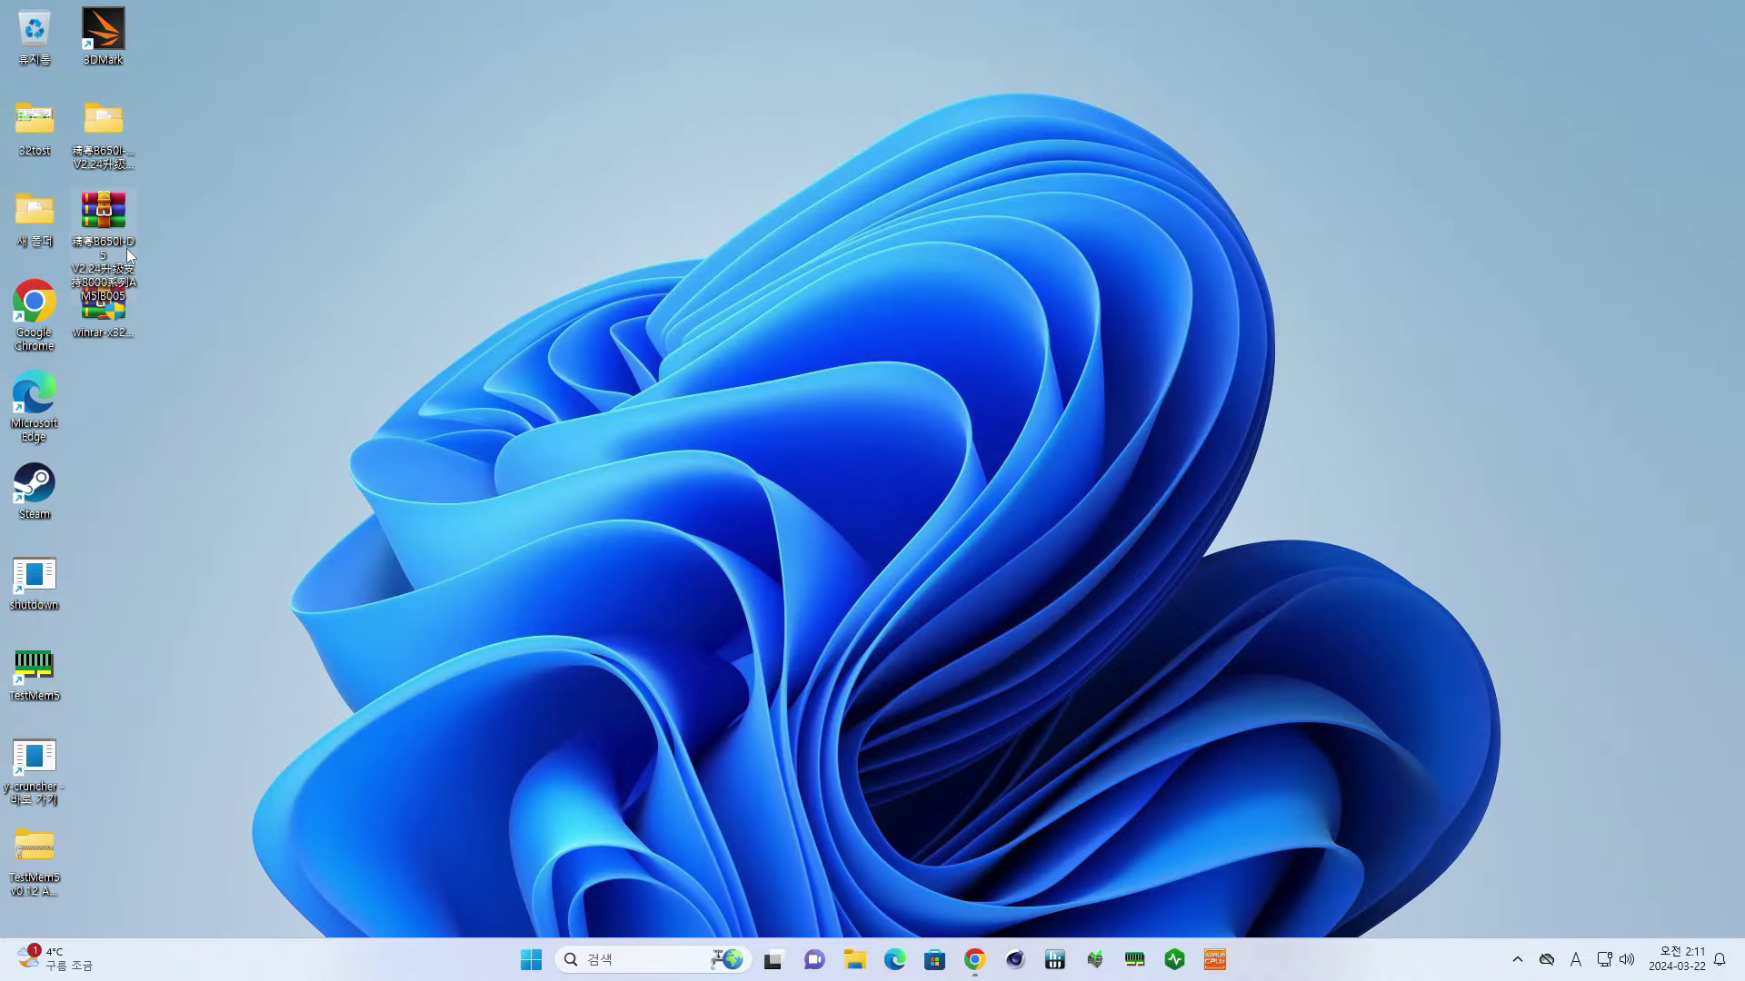
right_click(113, 222)
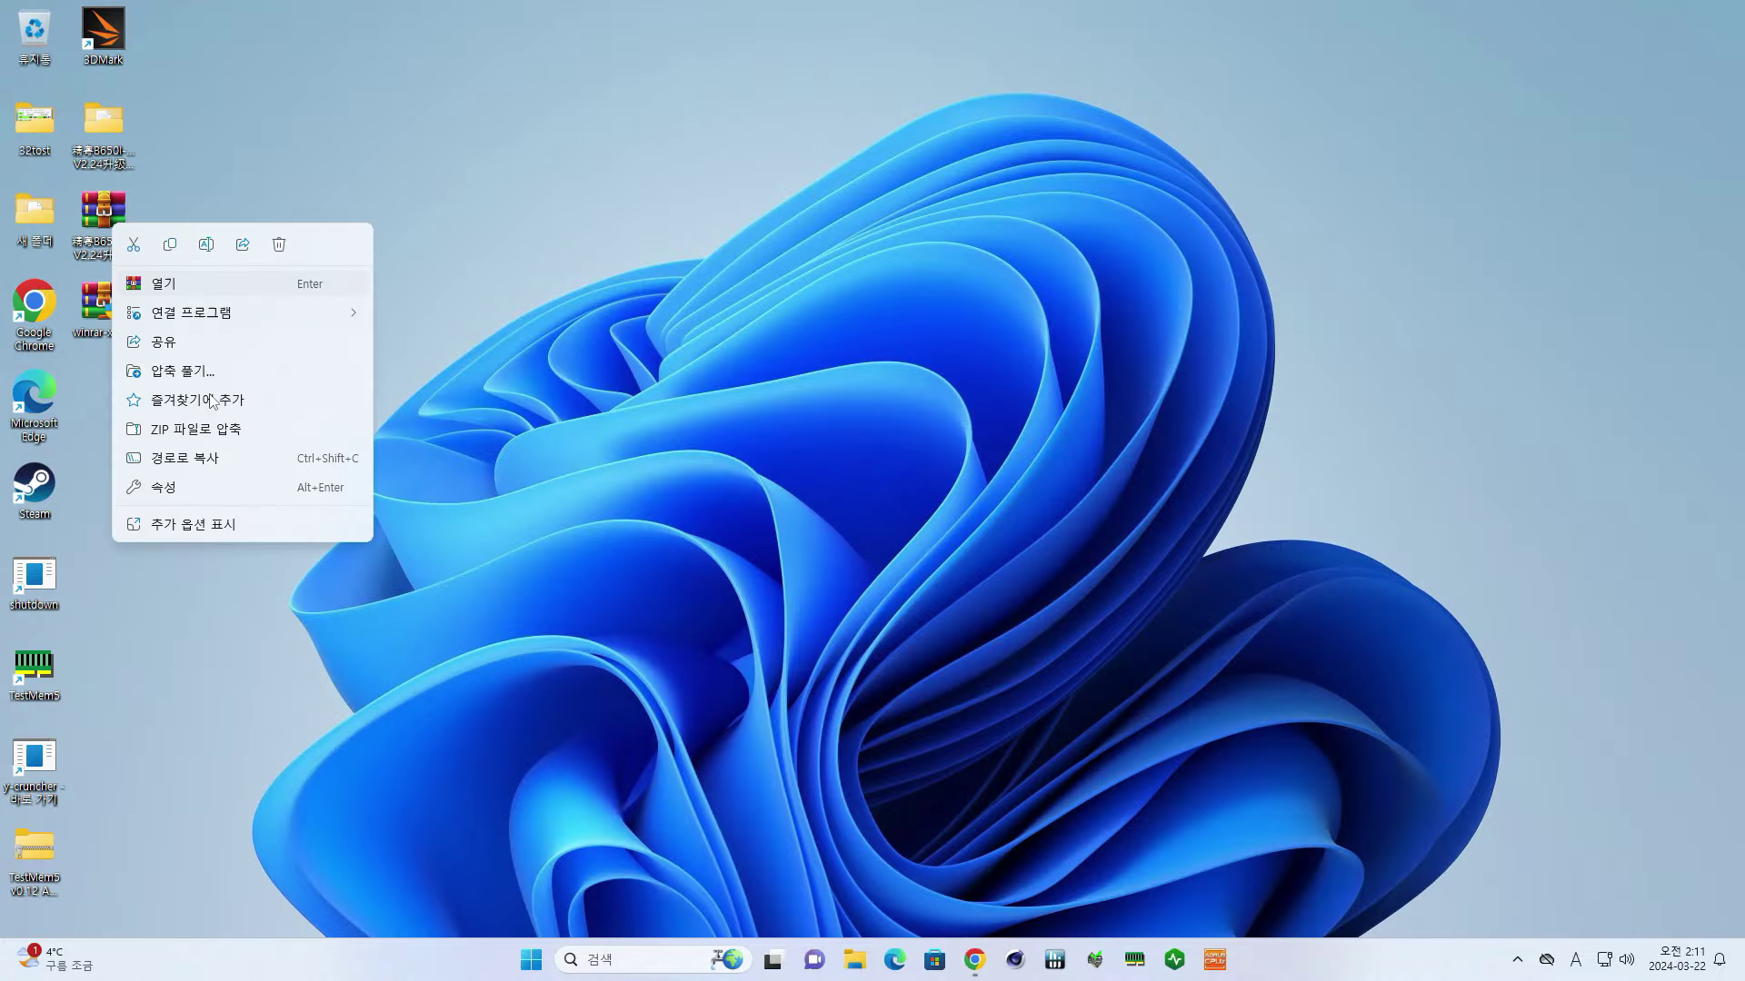
left_click(200, 489)
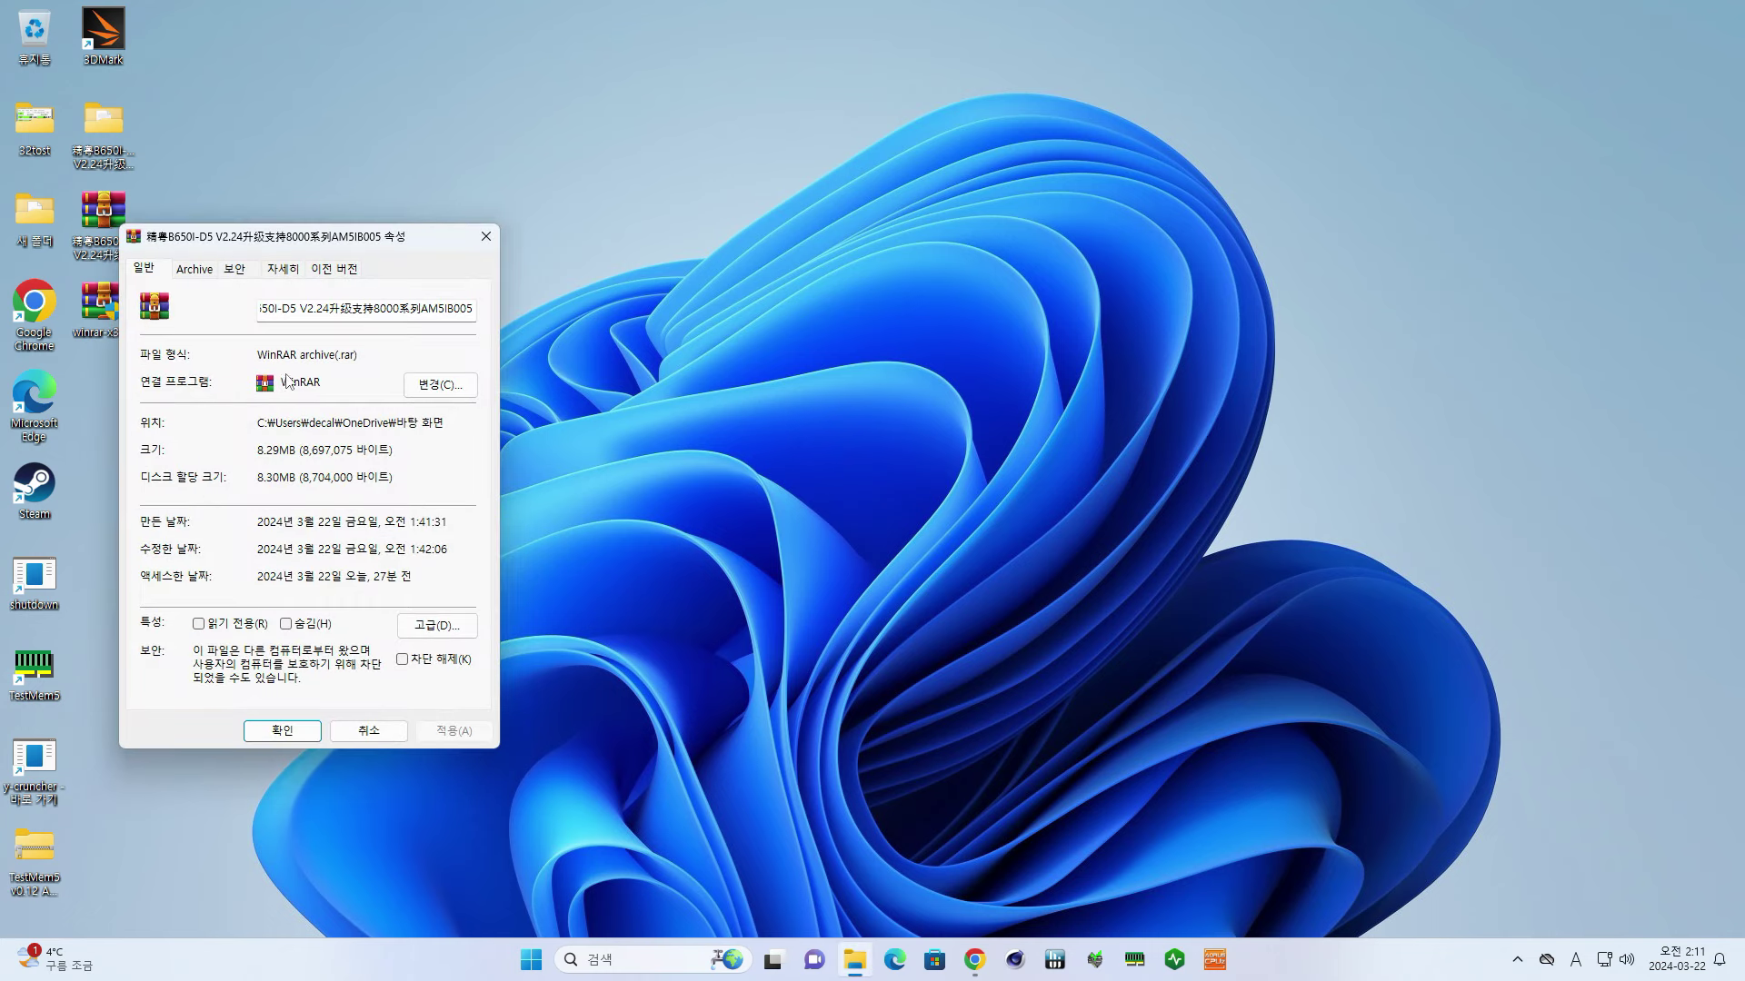
left_click_drag(337, 356, 368, 355)
left_click(484, 237)
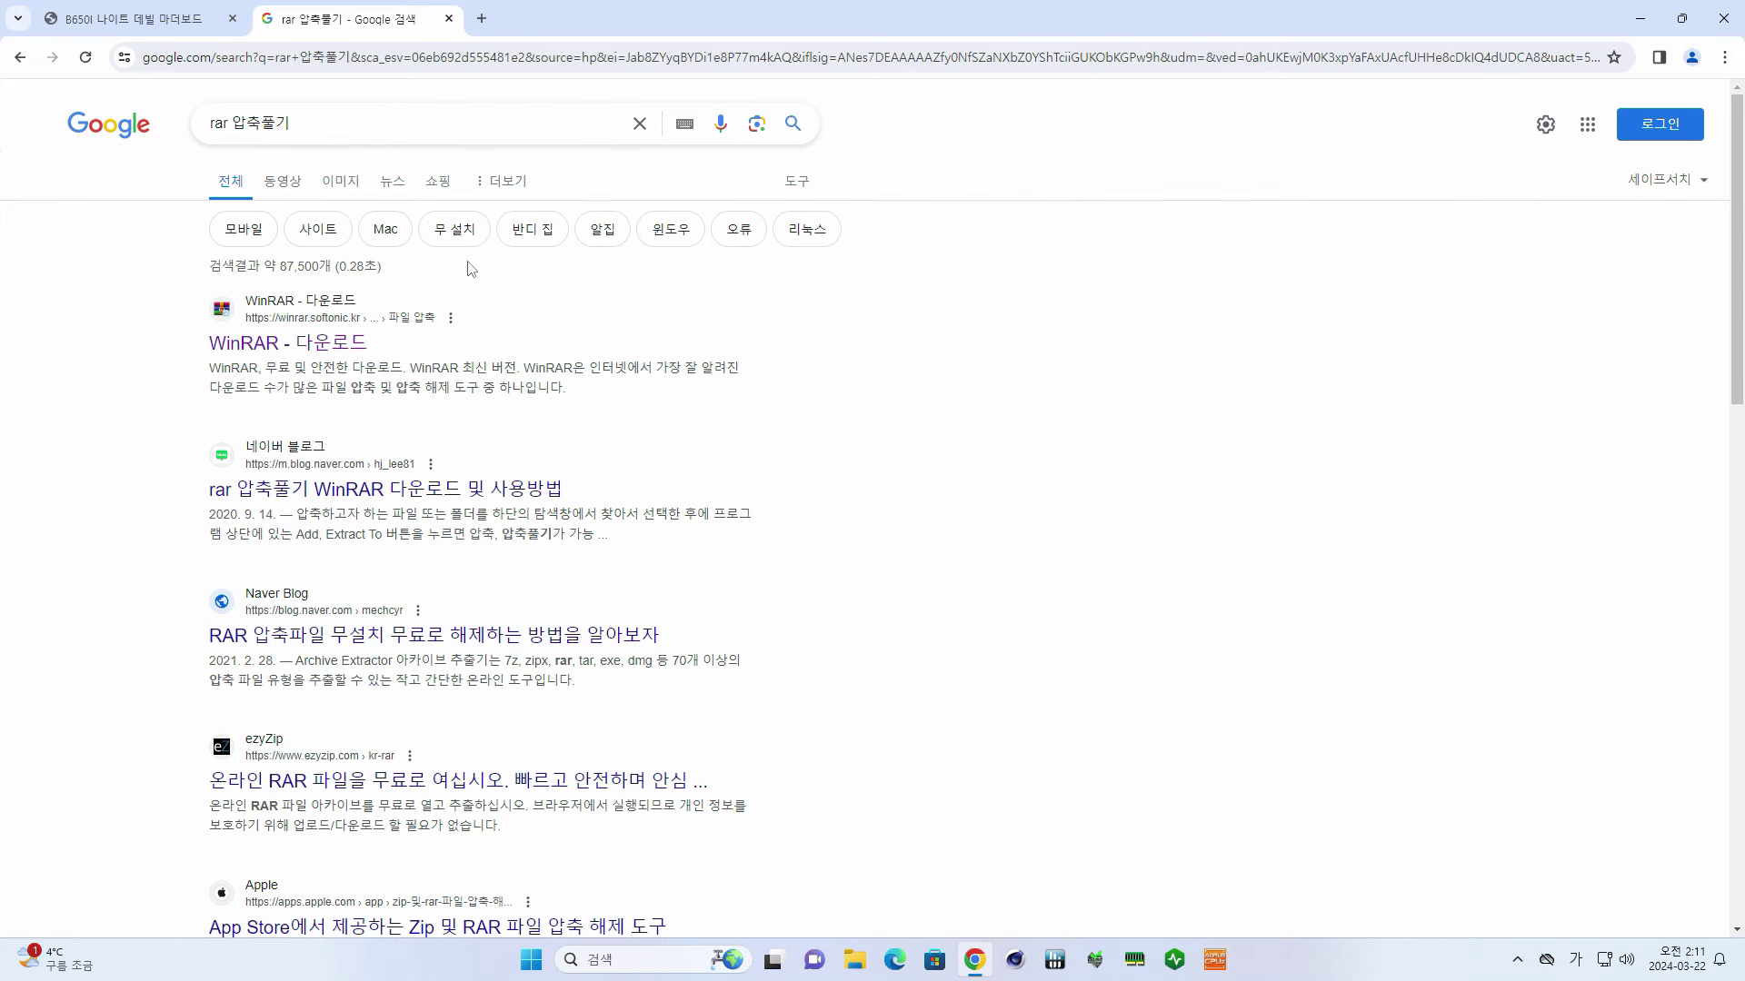
- Download WinRAR for PC from the Softonic page in the search results and close the browser
left_click(340, 344)
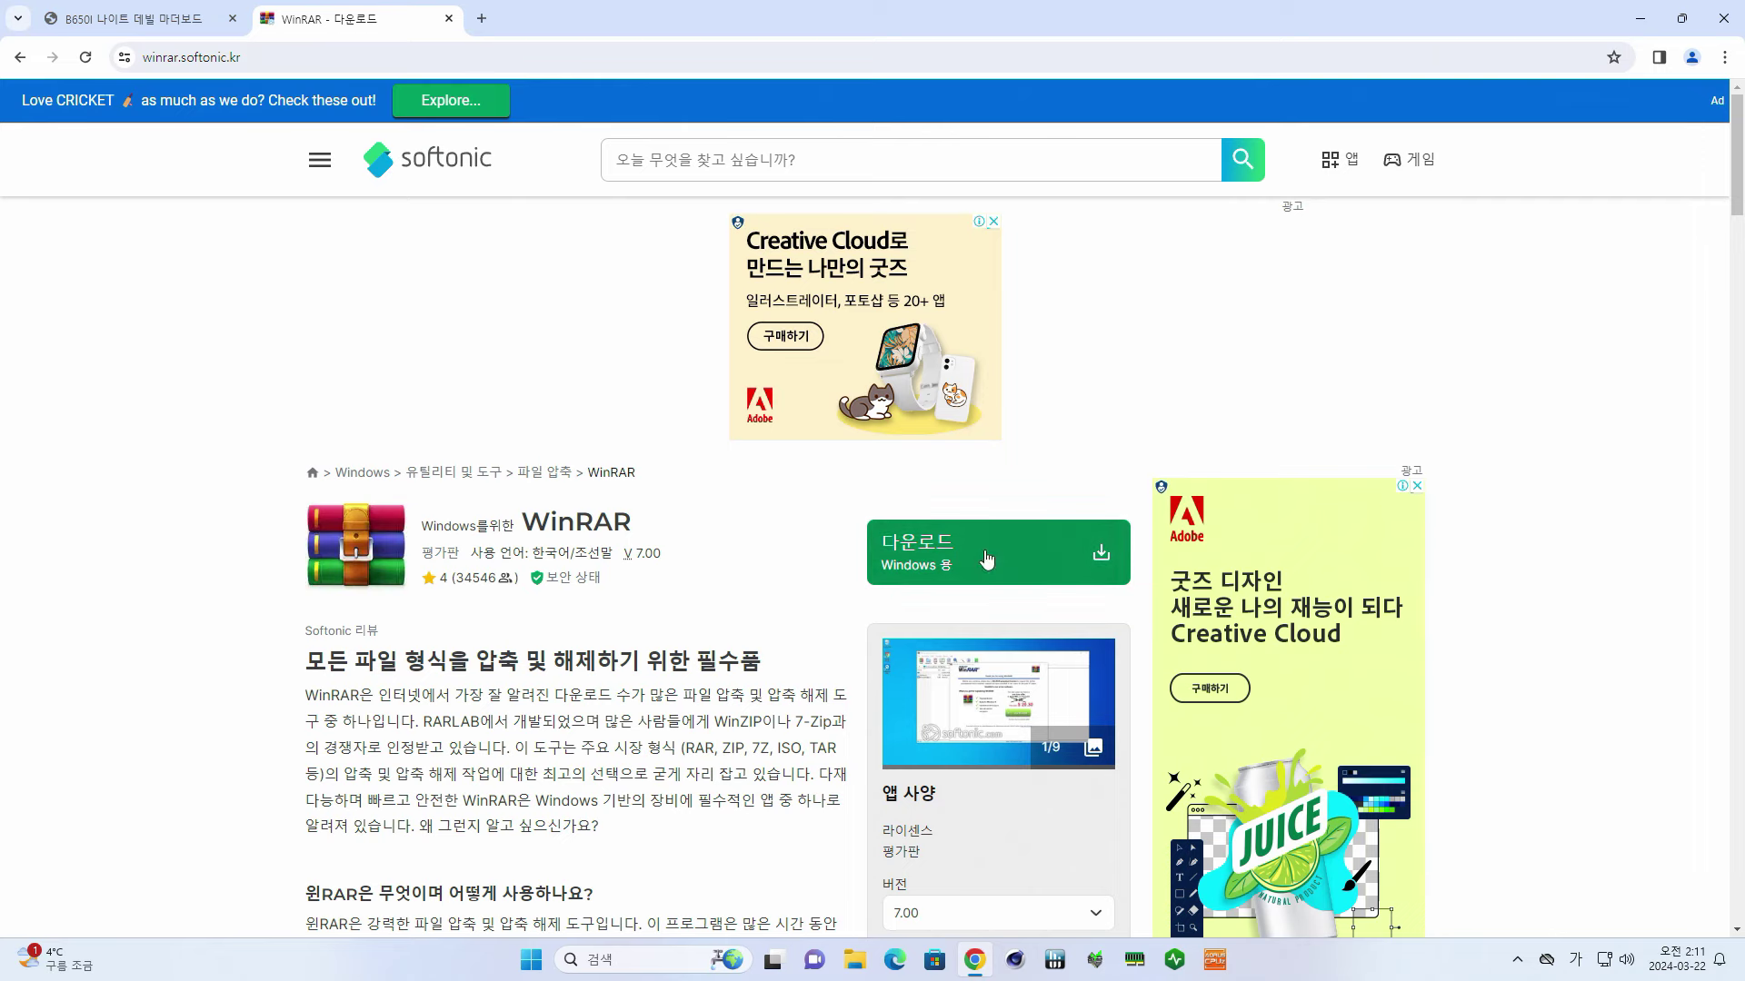
left_click(988, 559)
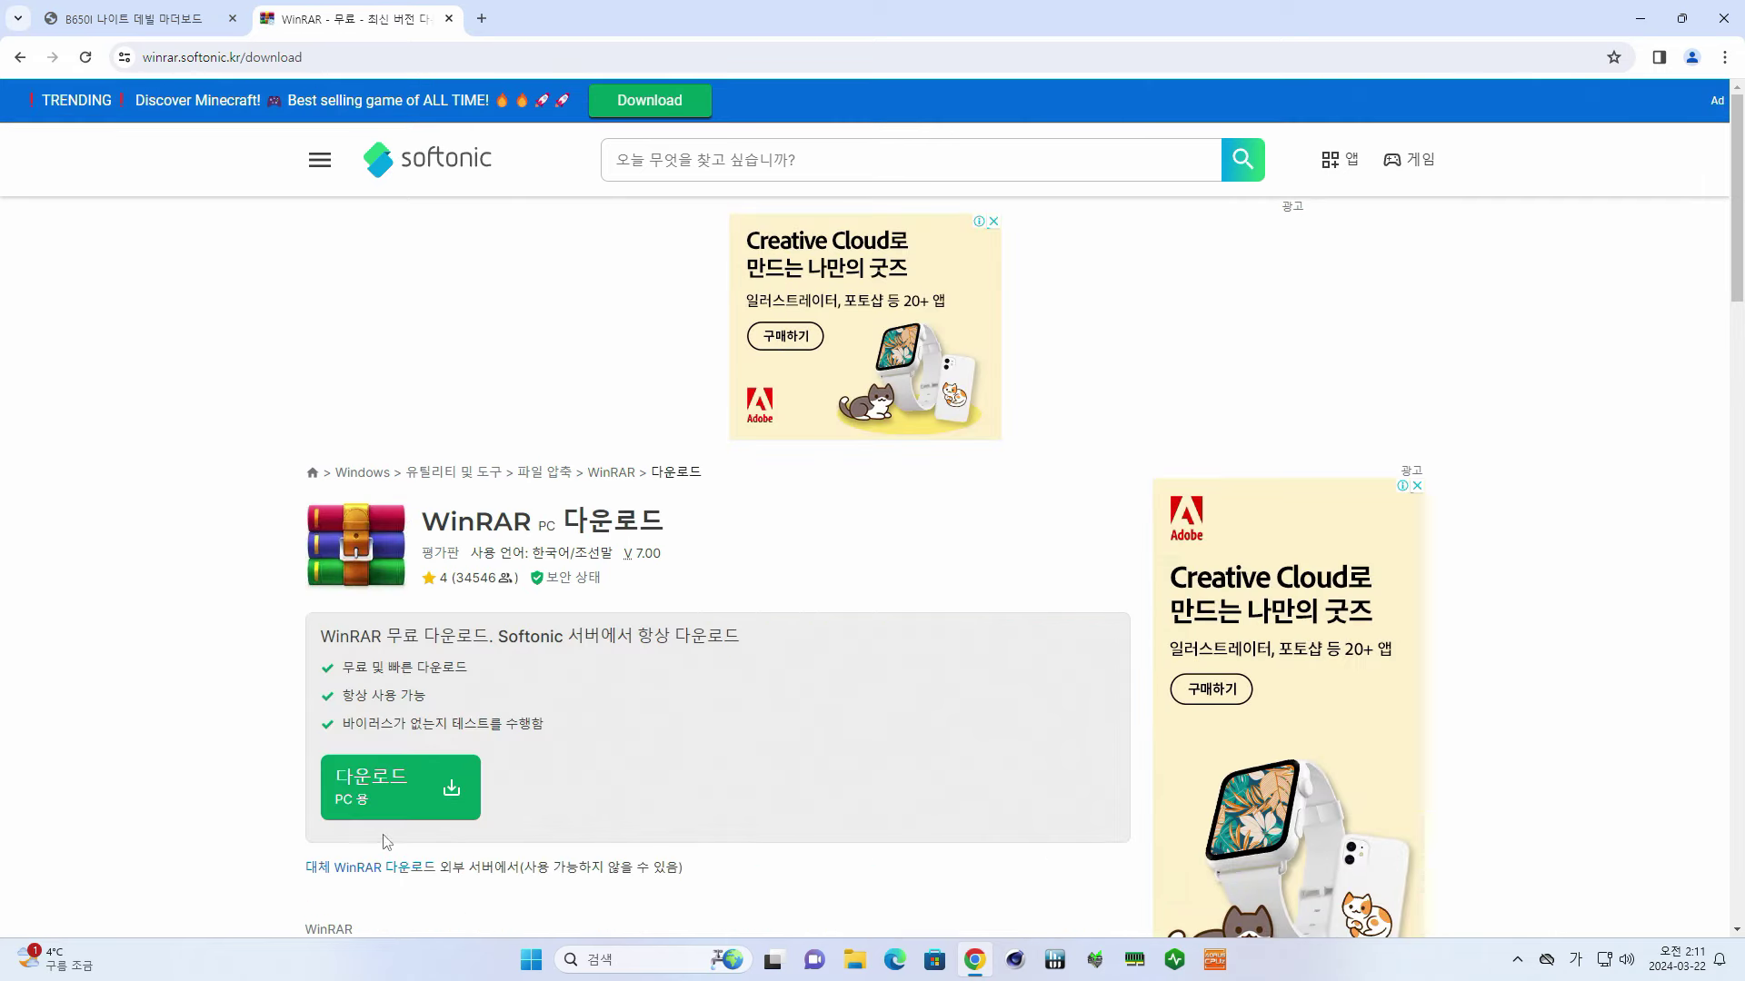
left_click(389, 793)
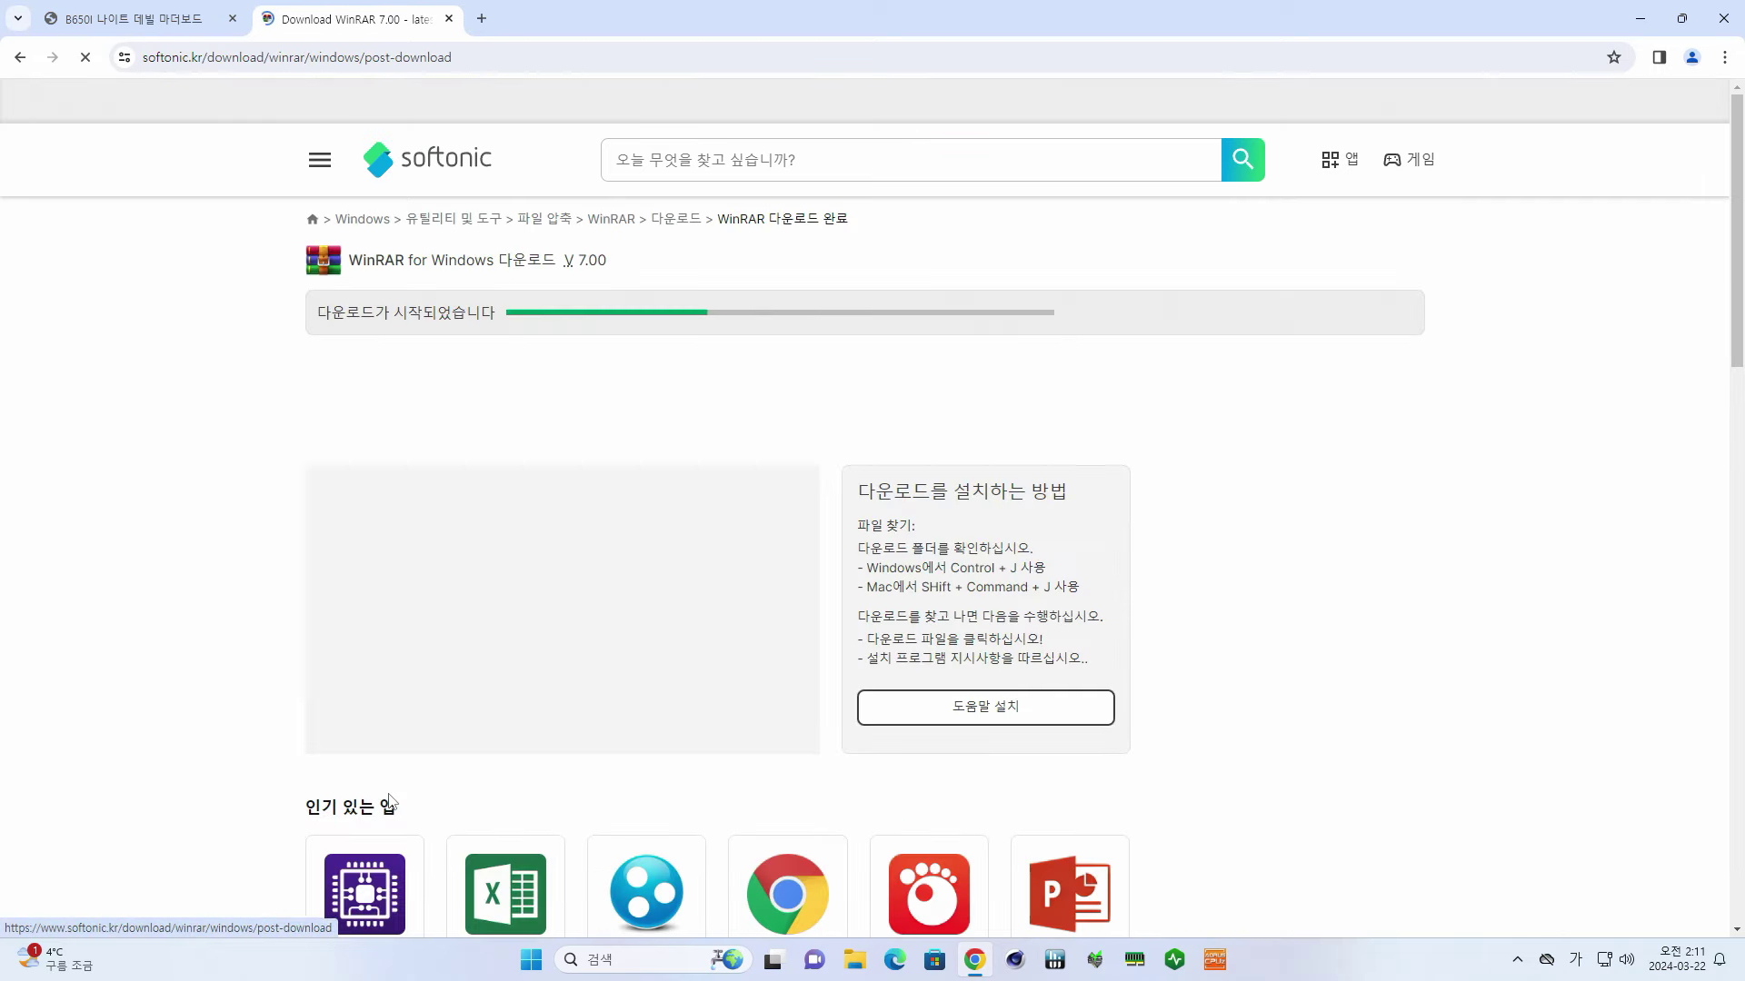
left_click(1726, 20)
- Find the WinRAR folder in the list of all installed apps and launch WinRAR
mouse_move(107, 302)
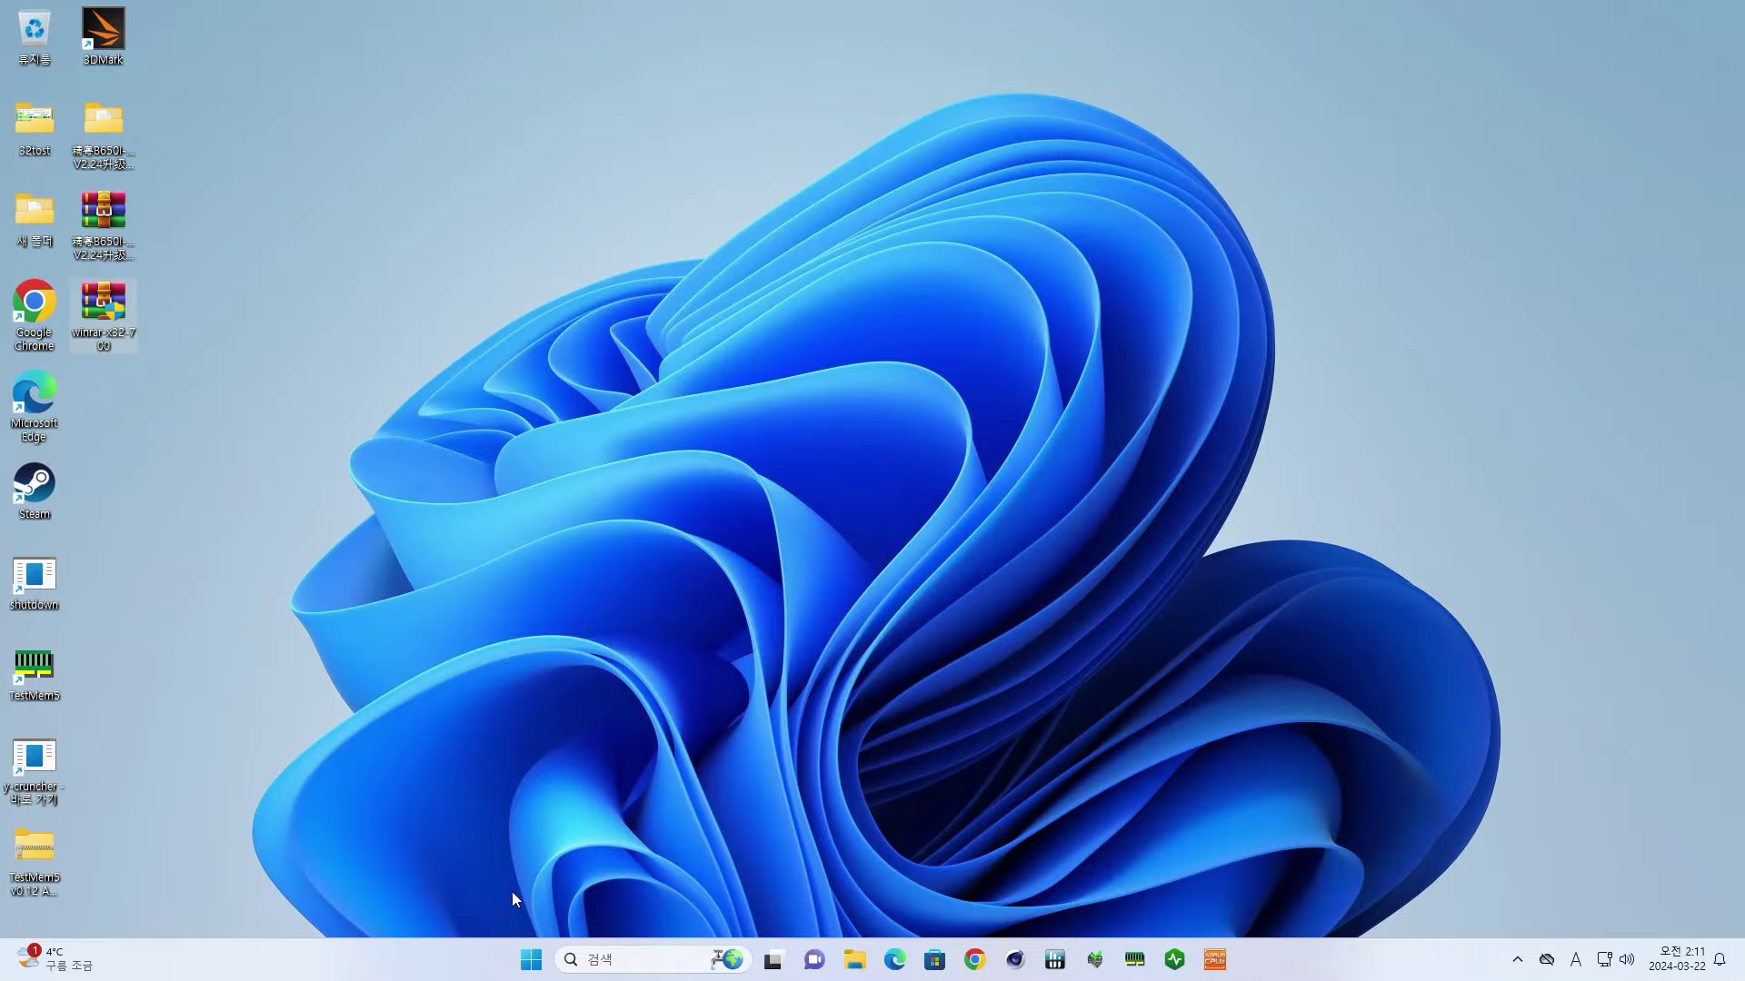
left_click(532, 959)
left_click(1070, 372)
scroll(870, 567, "down", 10)
scroll(827, 602, "down", 5)
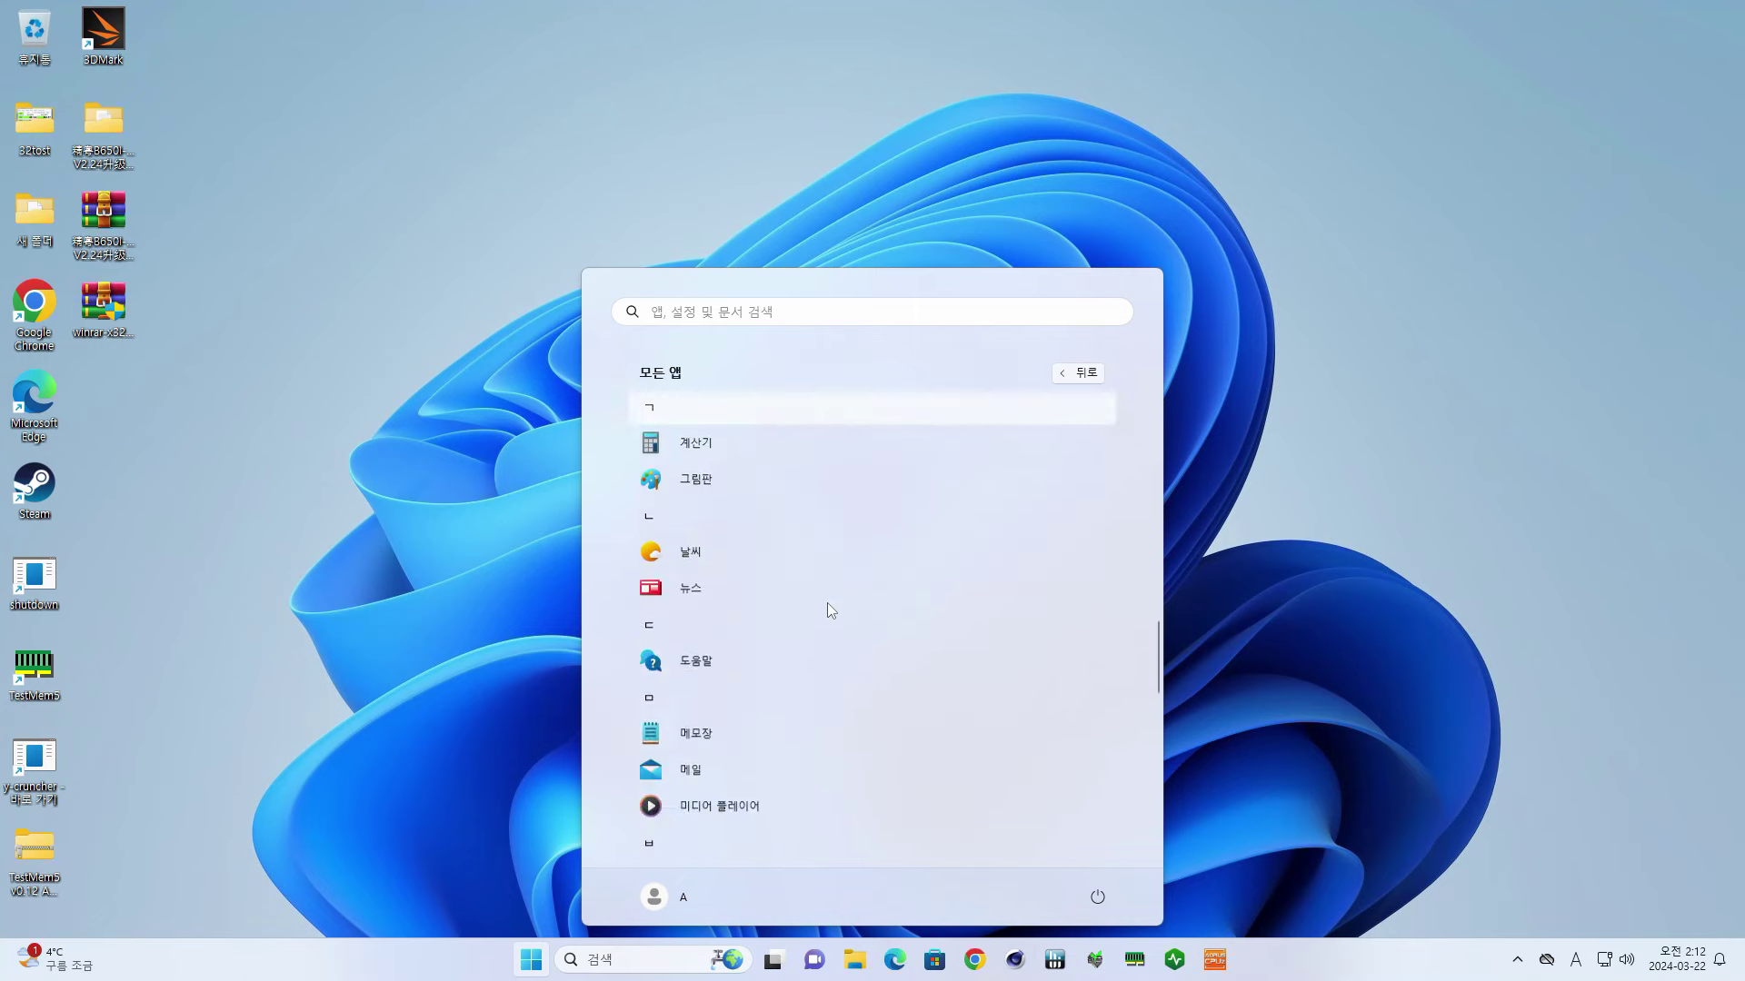
scroll(827, 602, "up", 6)
left_click(827, 586)
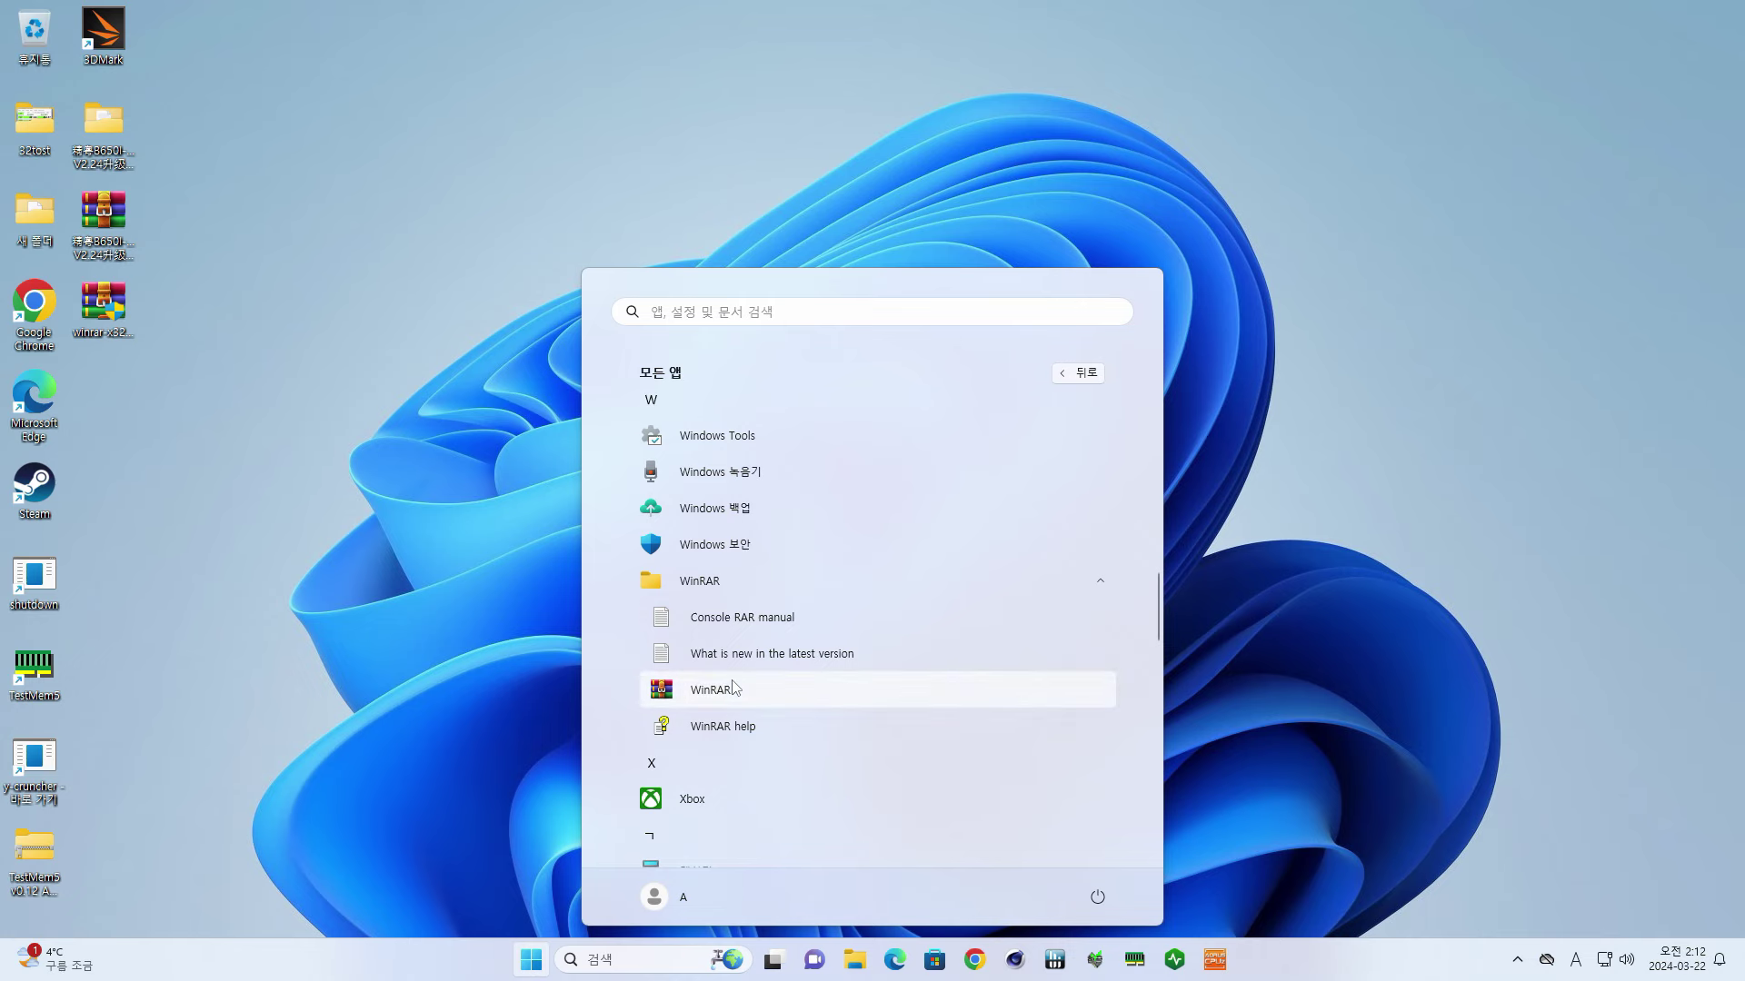
left_click(729, 689)
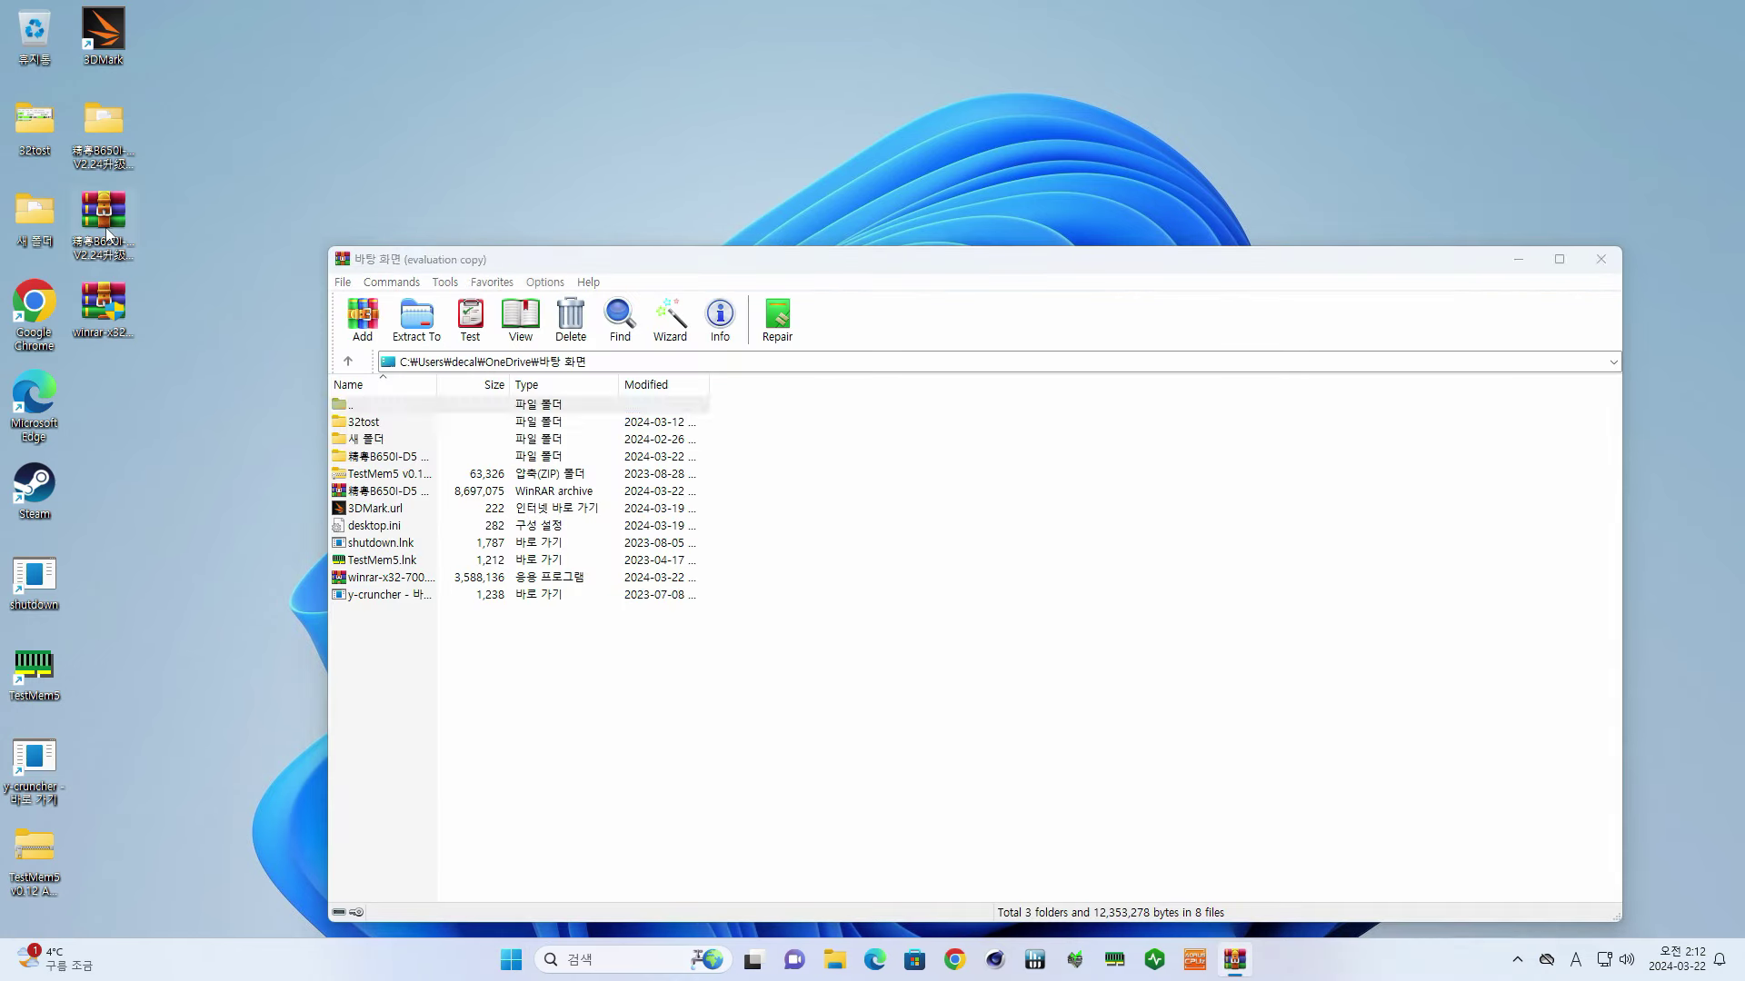
- Open the B650I BIOS archive in WinRAR, view its extraction path and options, and close WinRAR without extracting
double_click(632, 586)
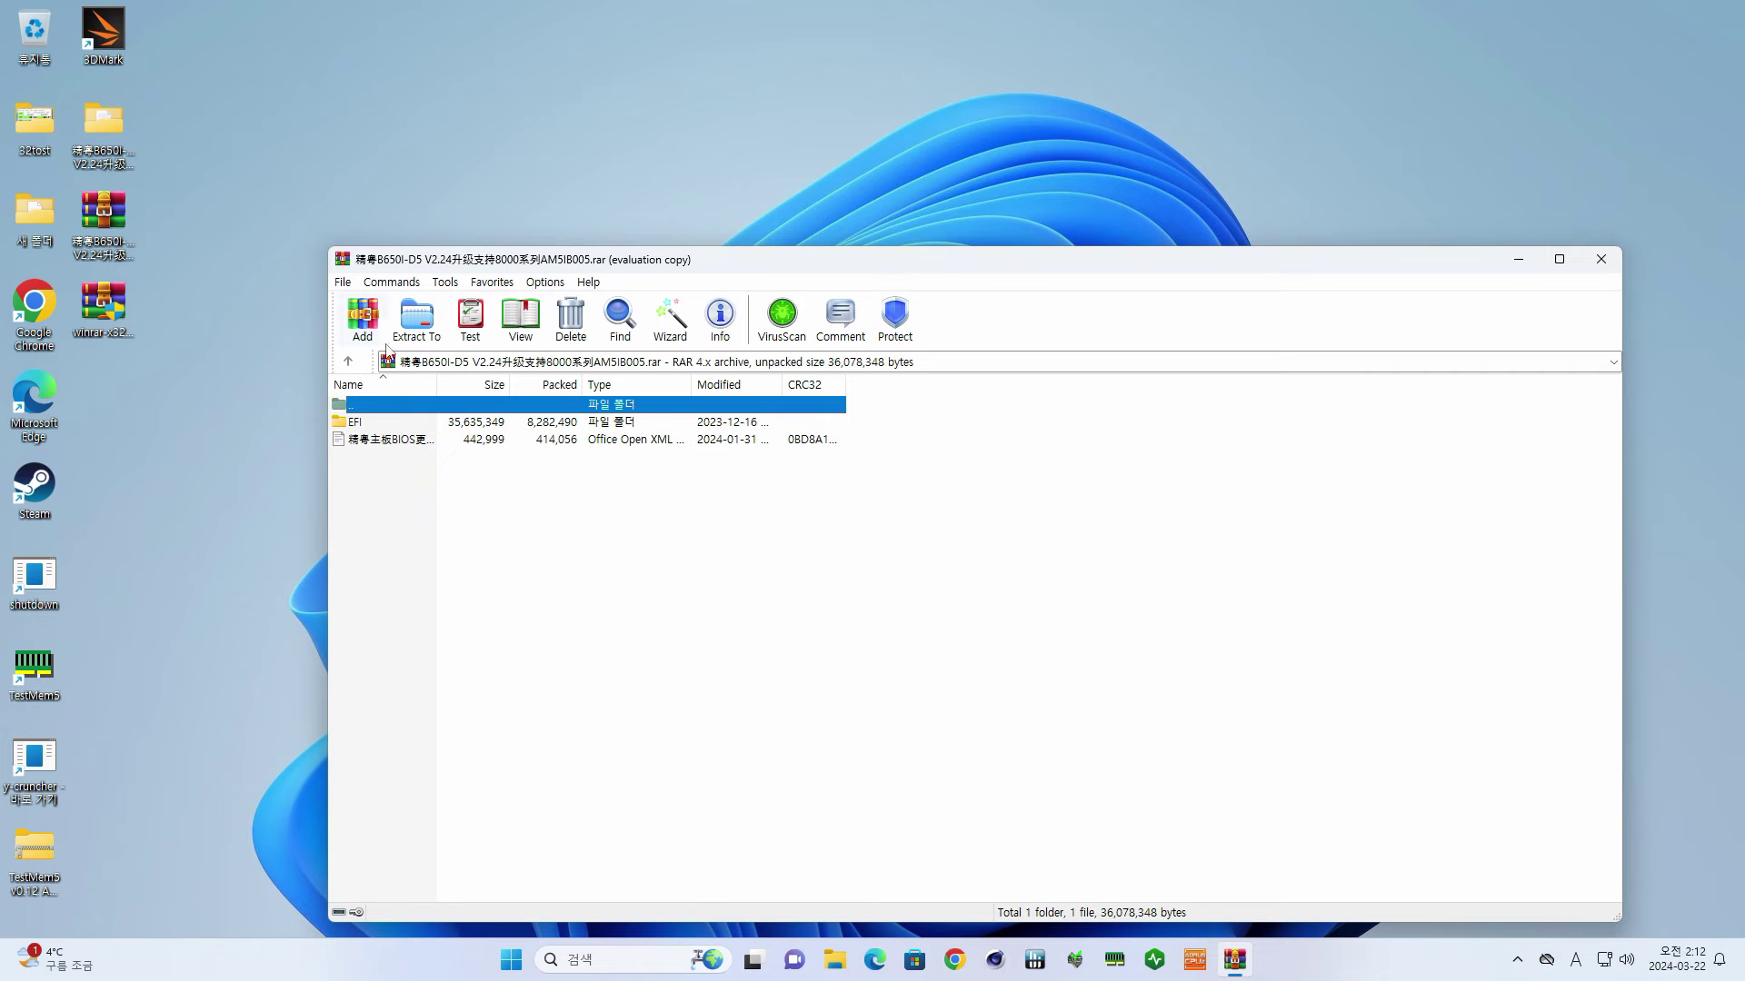
left_click(420, 324)
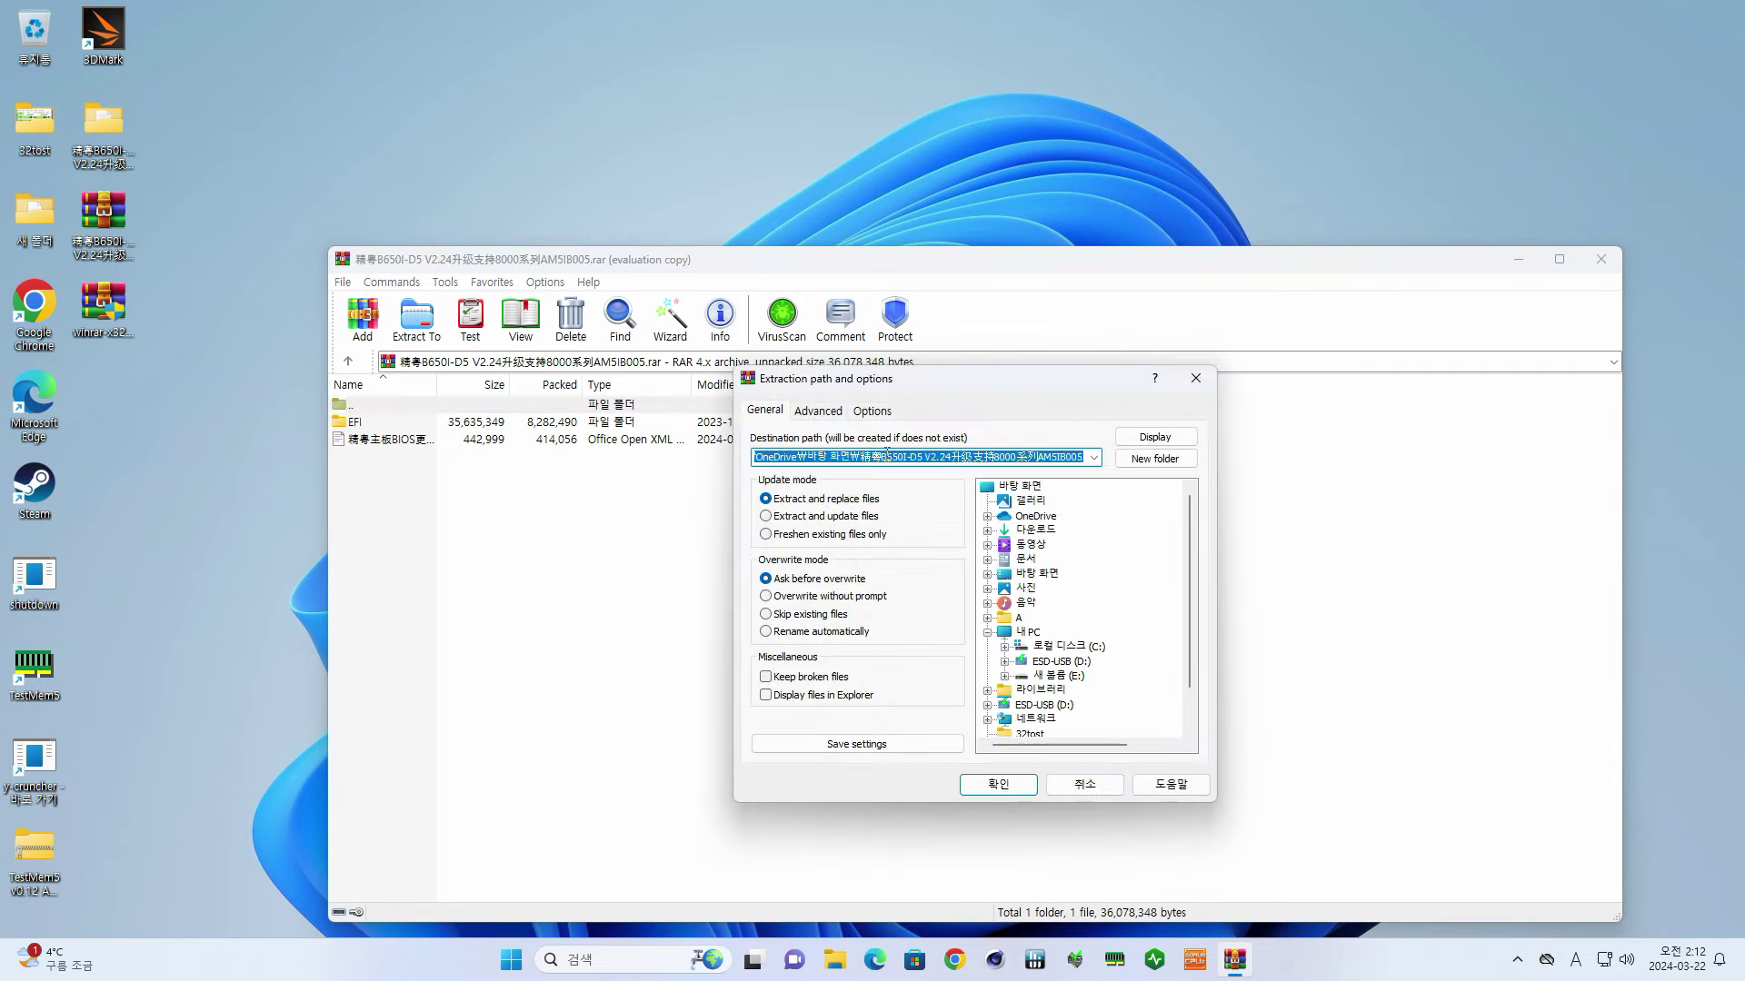
left_click(1081, 785)
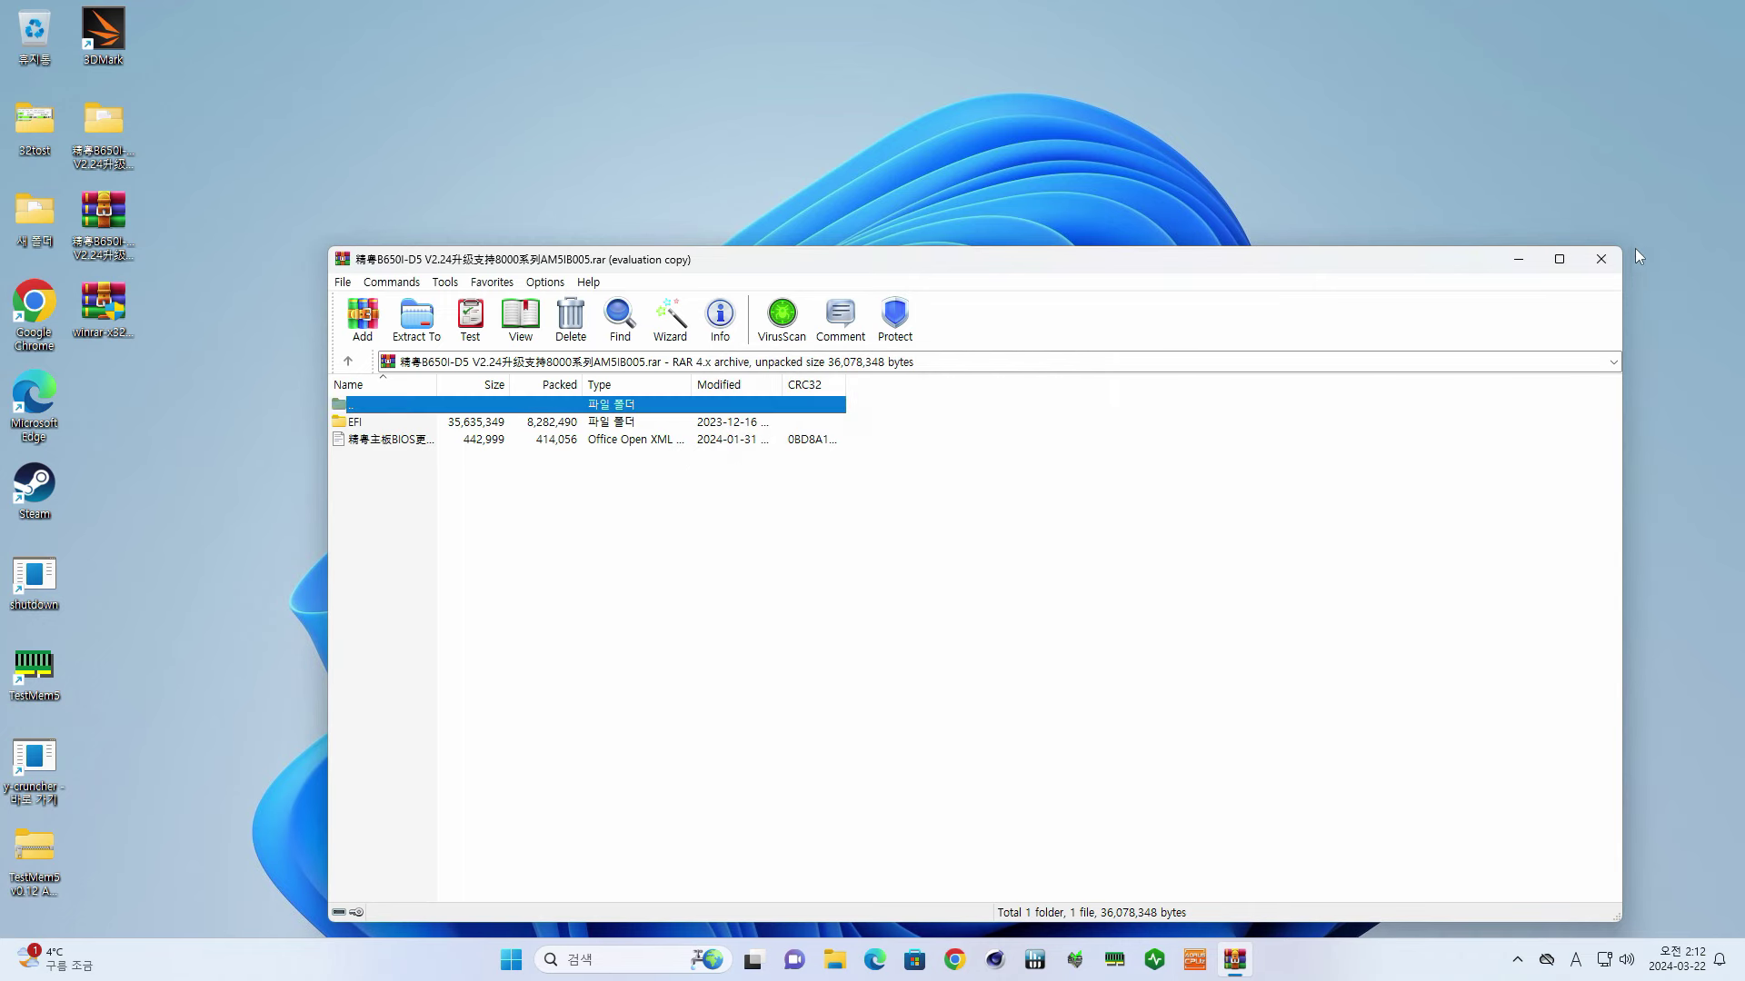
left_click(1601, 259)
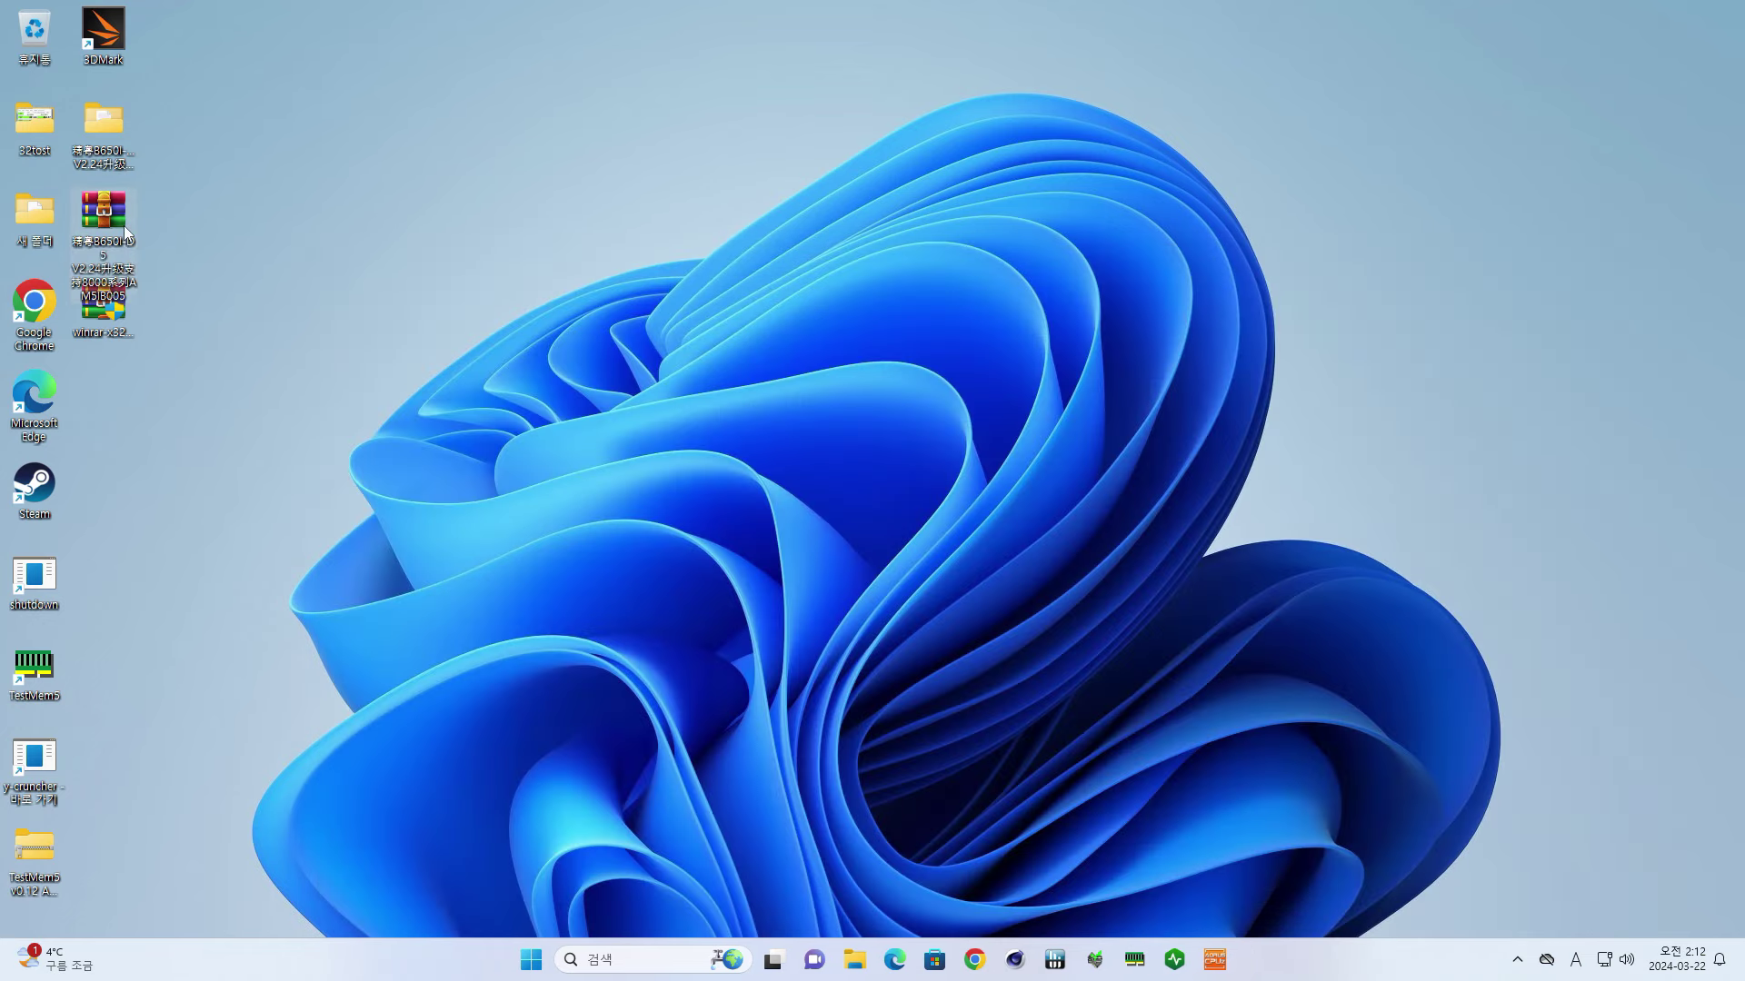
- Inspect the extracted B650I BIOS folder down to EFI\BOOT and select the AM5IB005.rom file
double_click(104, 127)
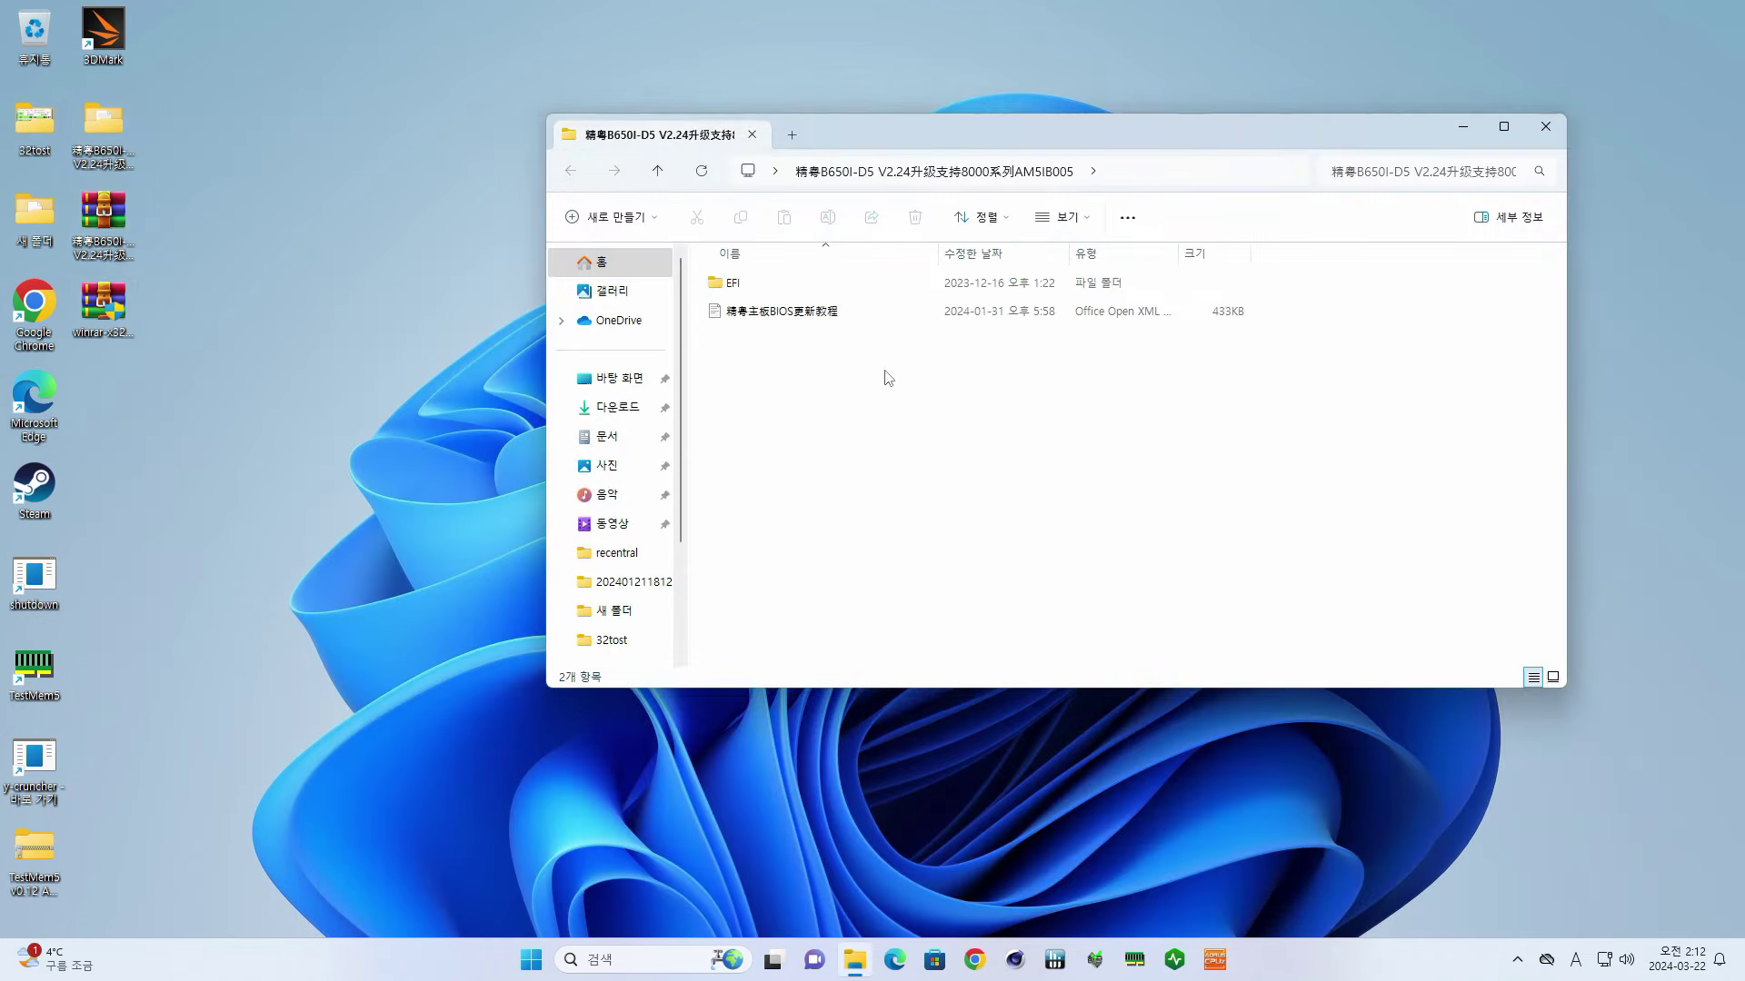
left_click_drag(885, 372, 740, 266)
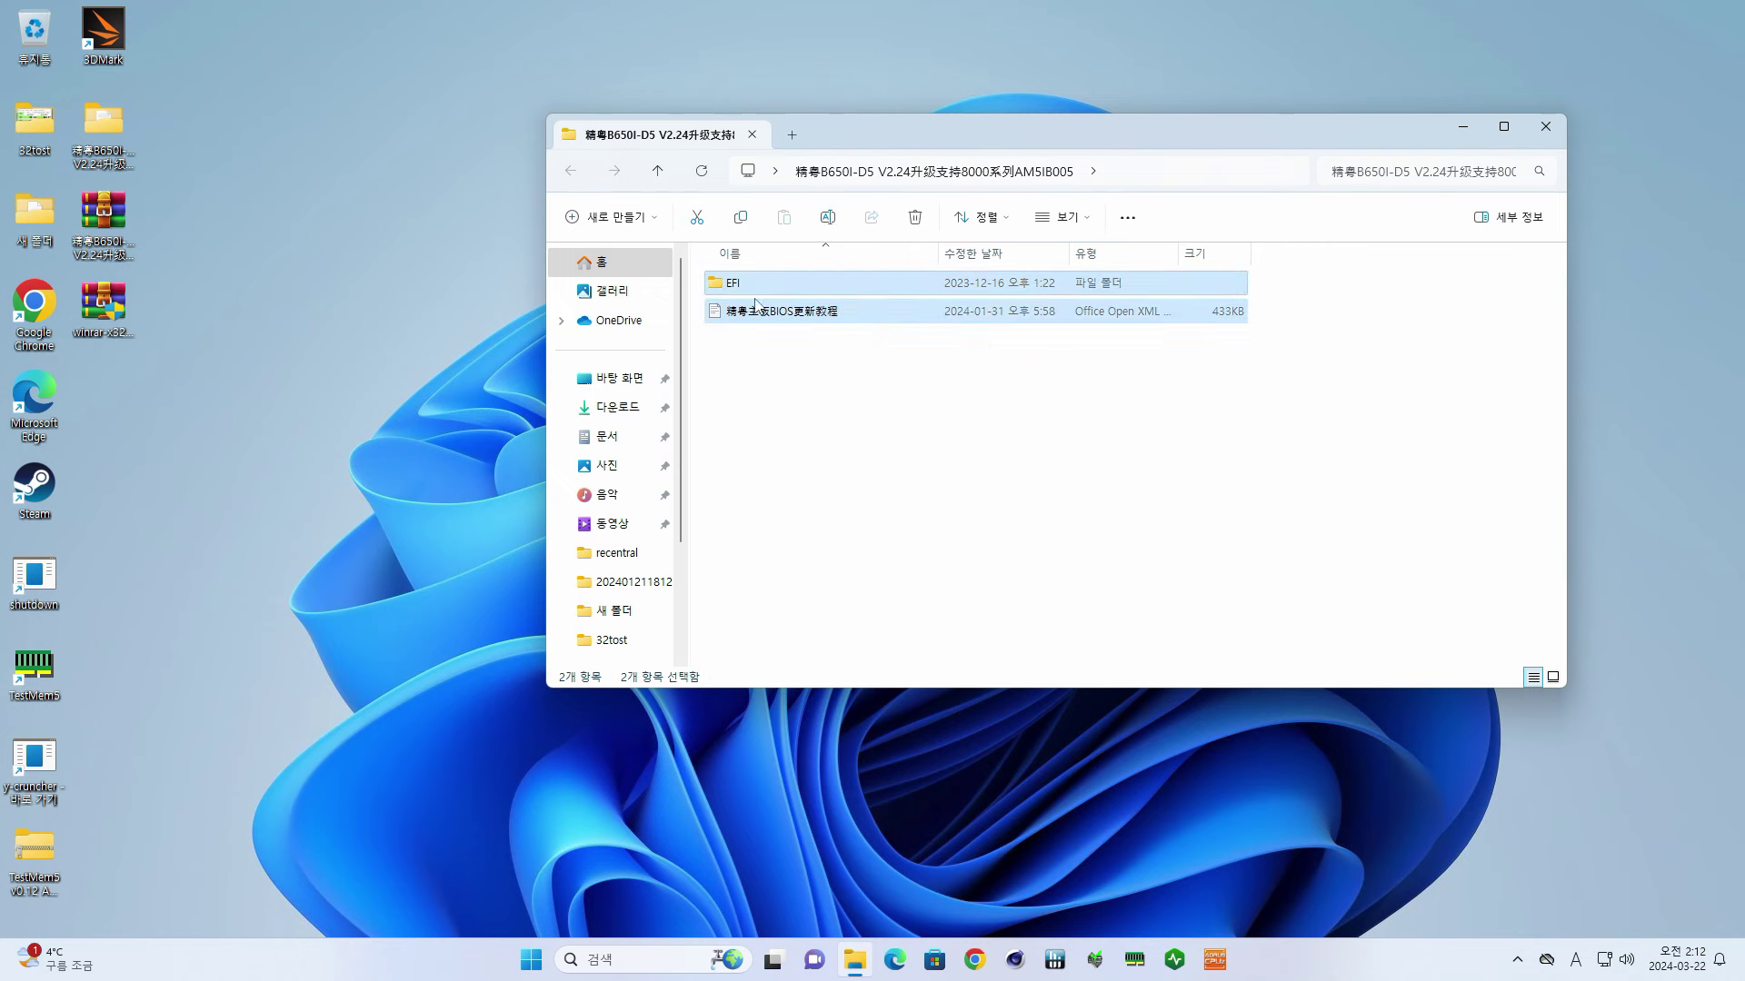
left_click(849, 402)
double_click(732, 285)
double_click(732, 287)
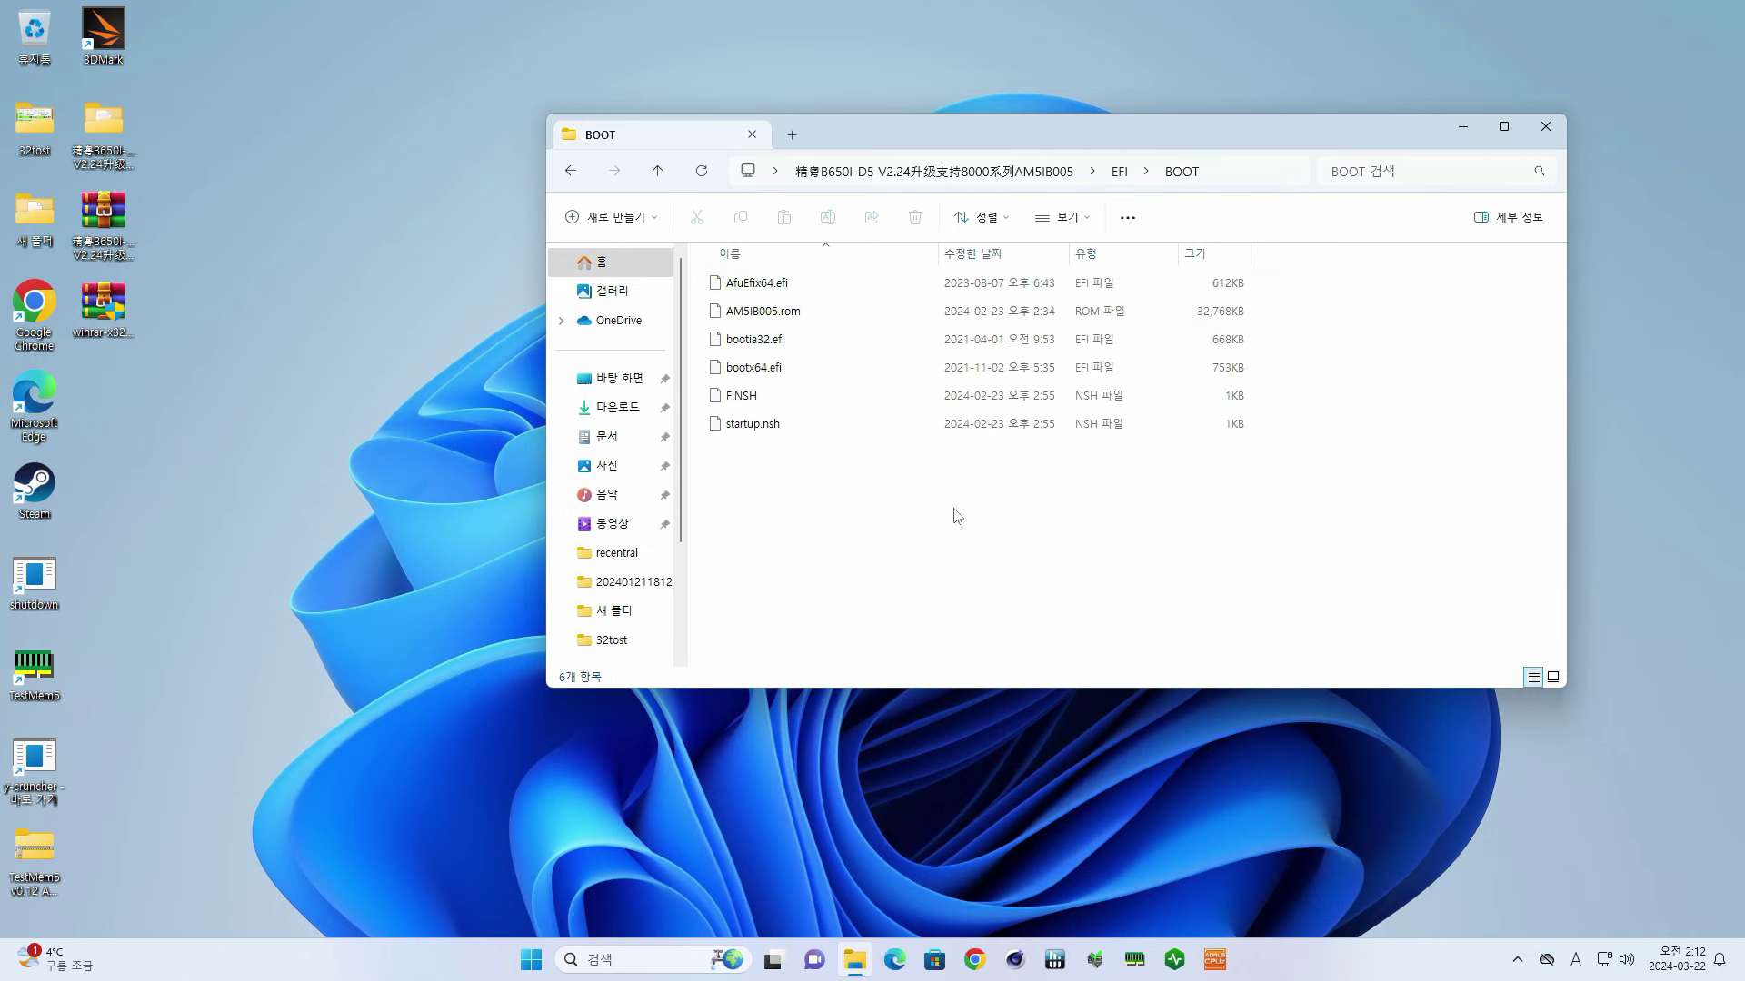
left_click(792, 311)
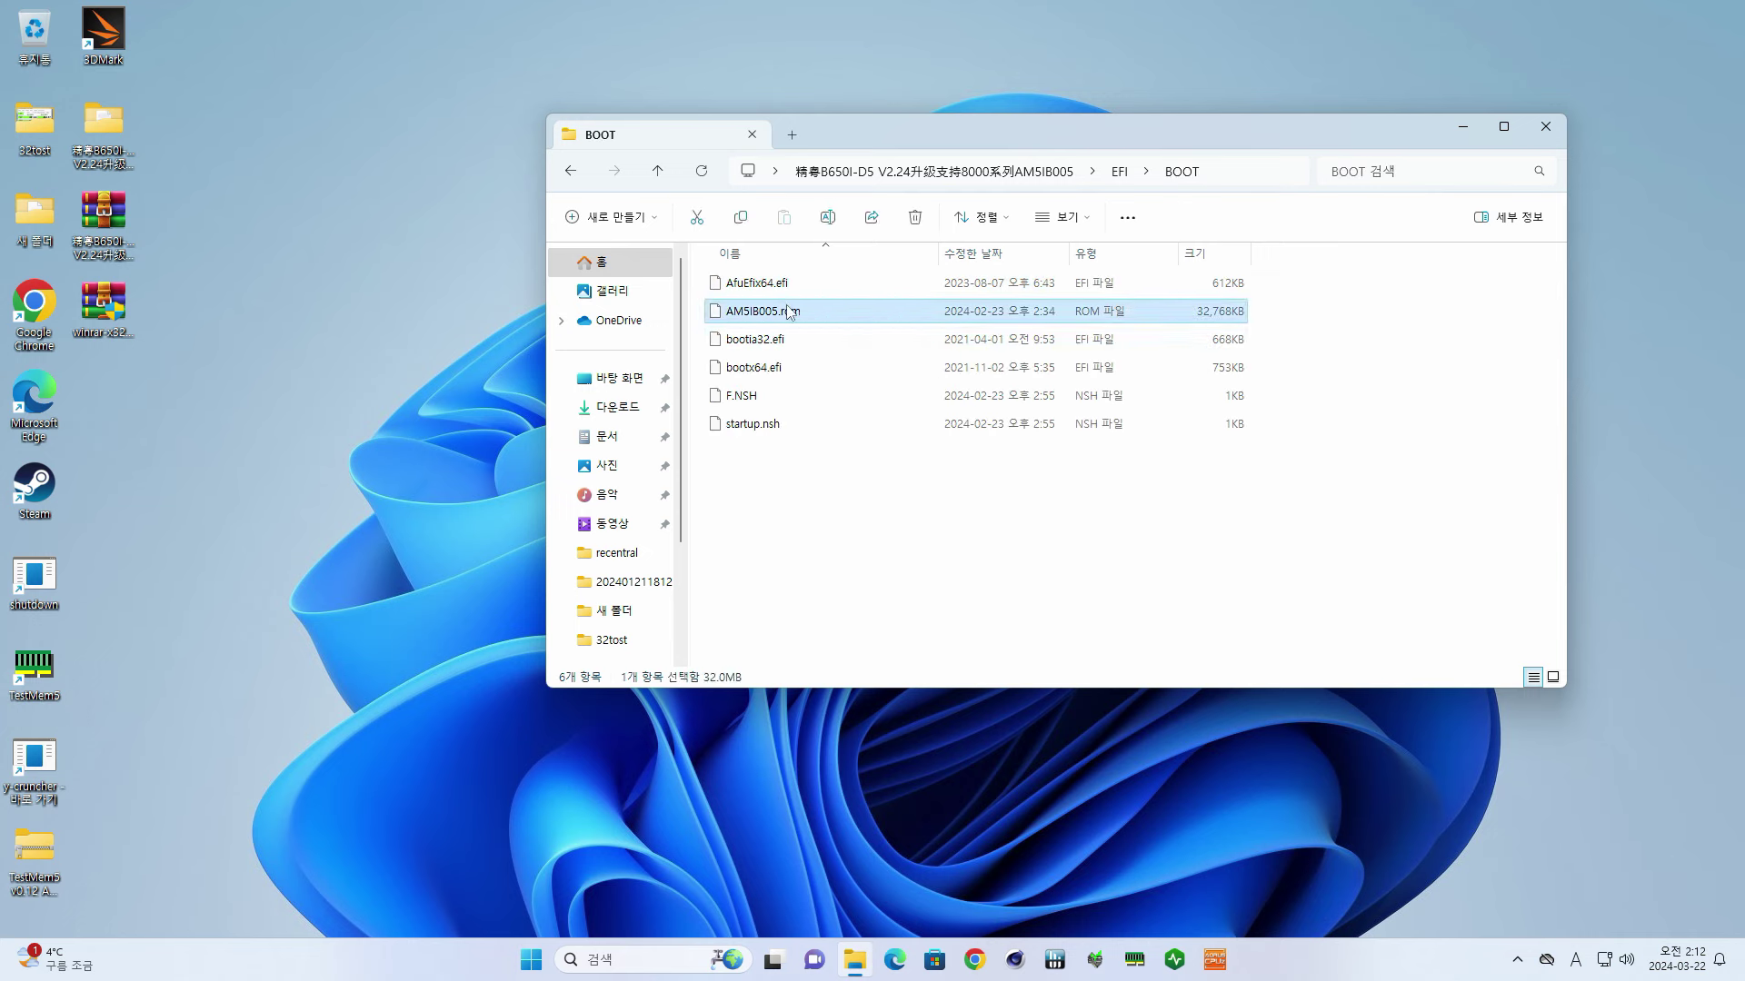
- Return to the extracted BIOS folder, open the 精粤主板BIOS更新教程 document and read its FAT32 formatting and EFI folder instructions
key("BackSpace")
key("BackSpace")
left_click(792, 311)
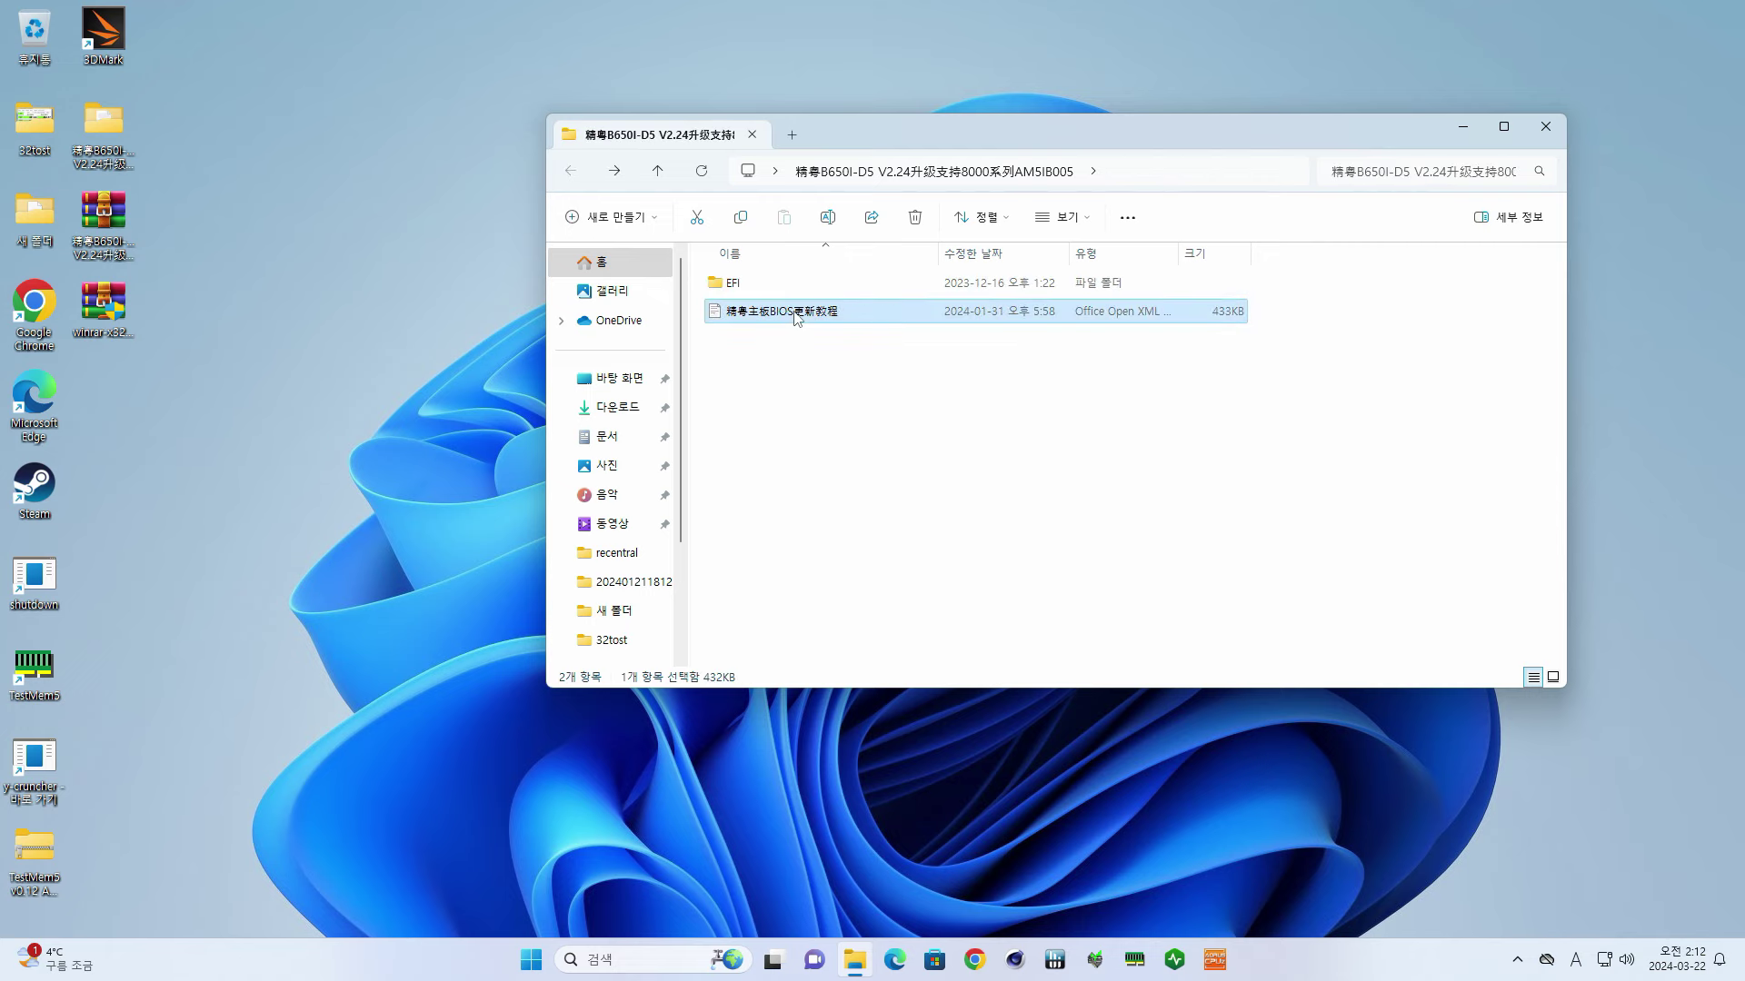
double_click(793, 313)
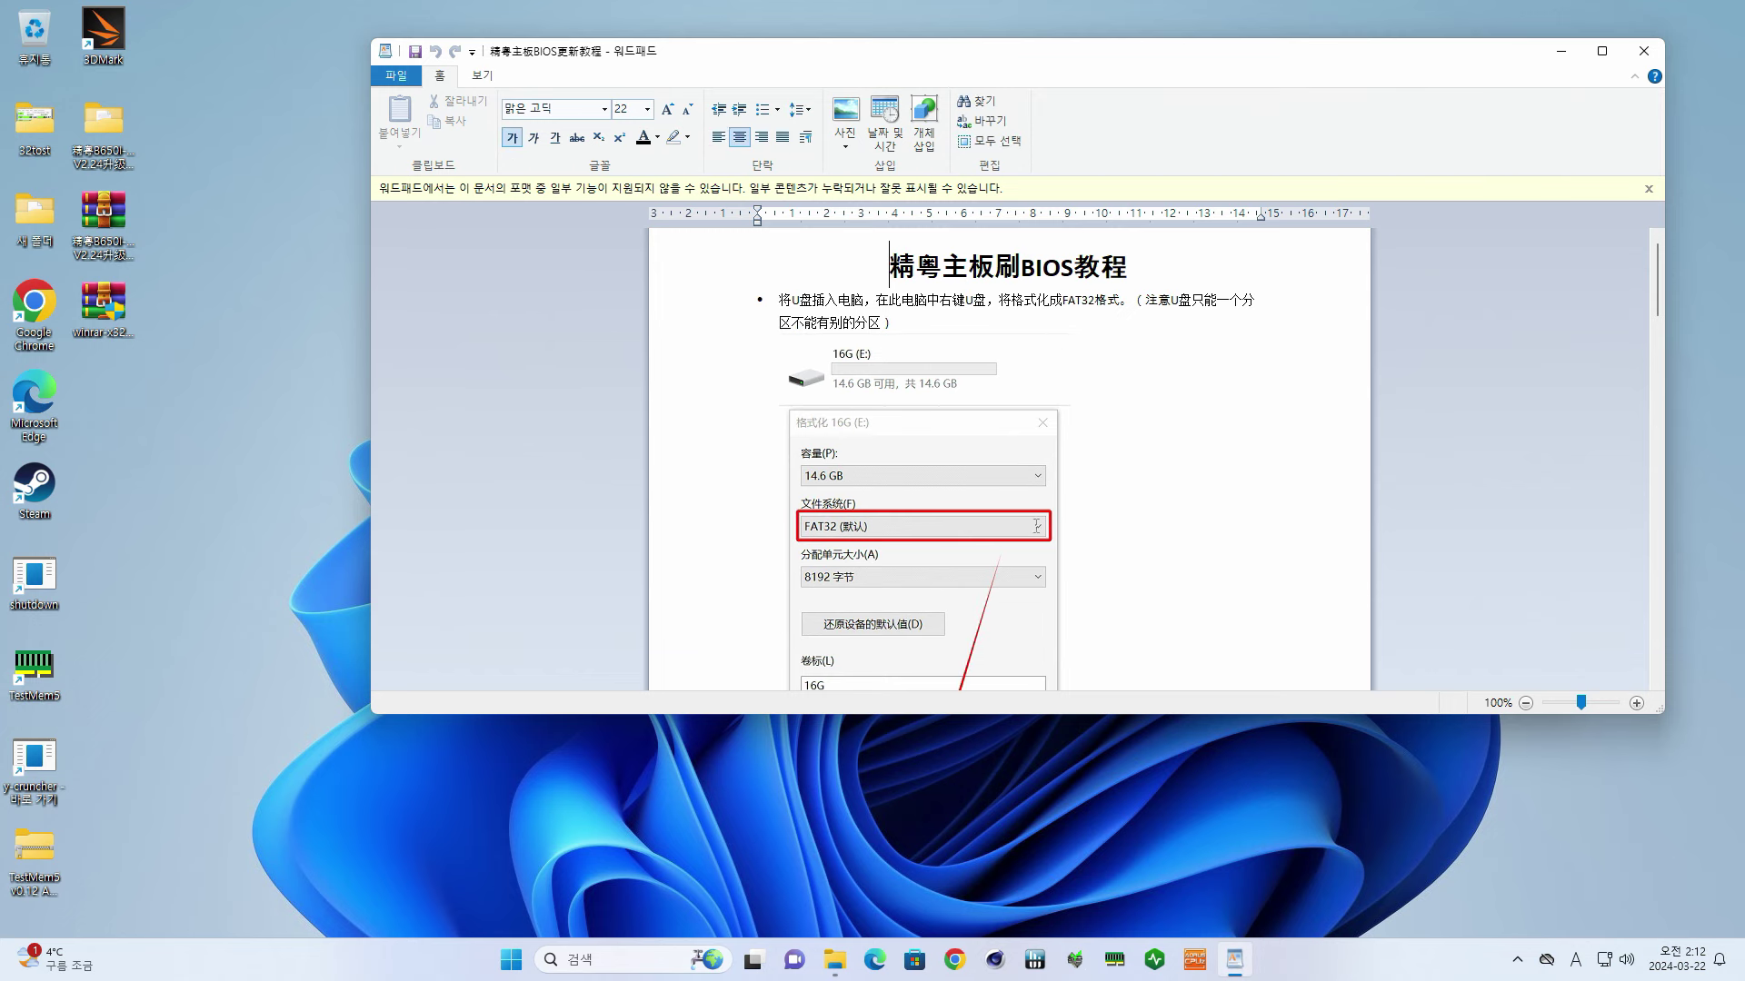
scroll(1036, 527, "down", 15)
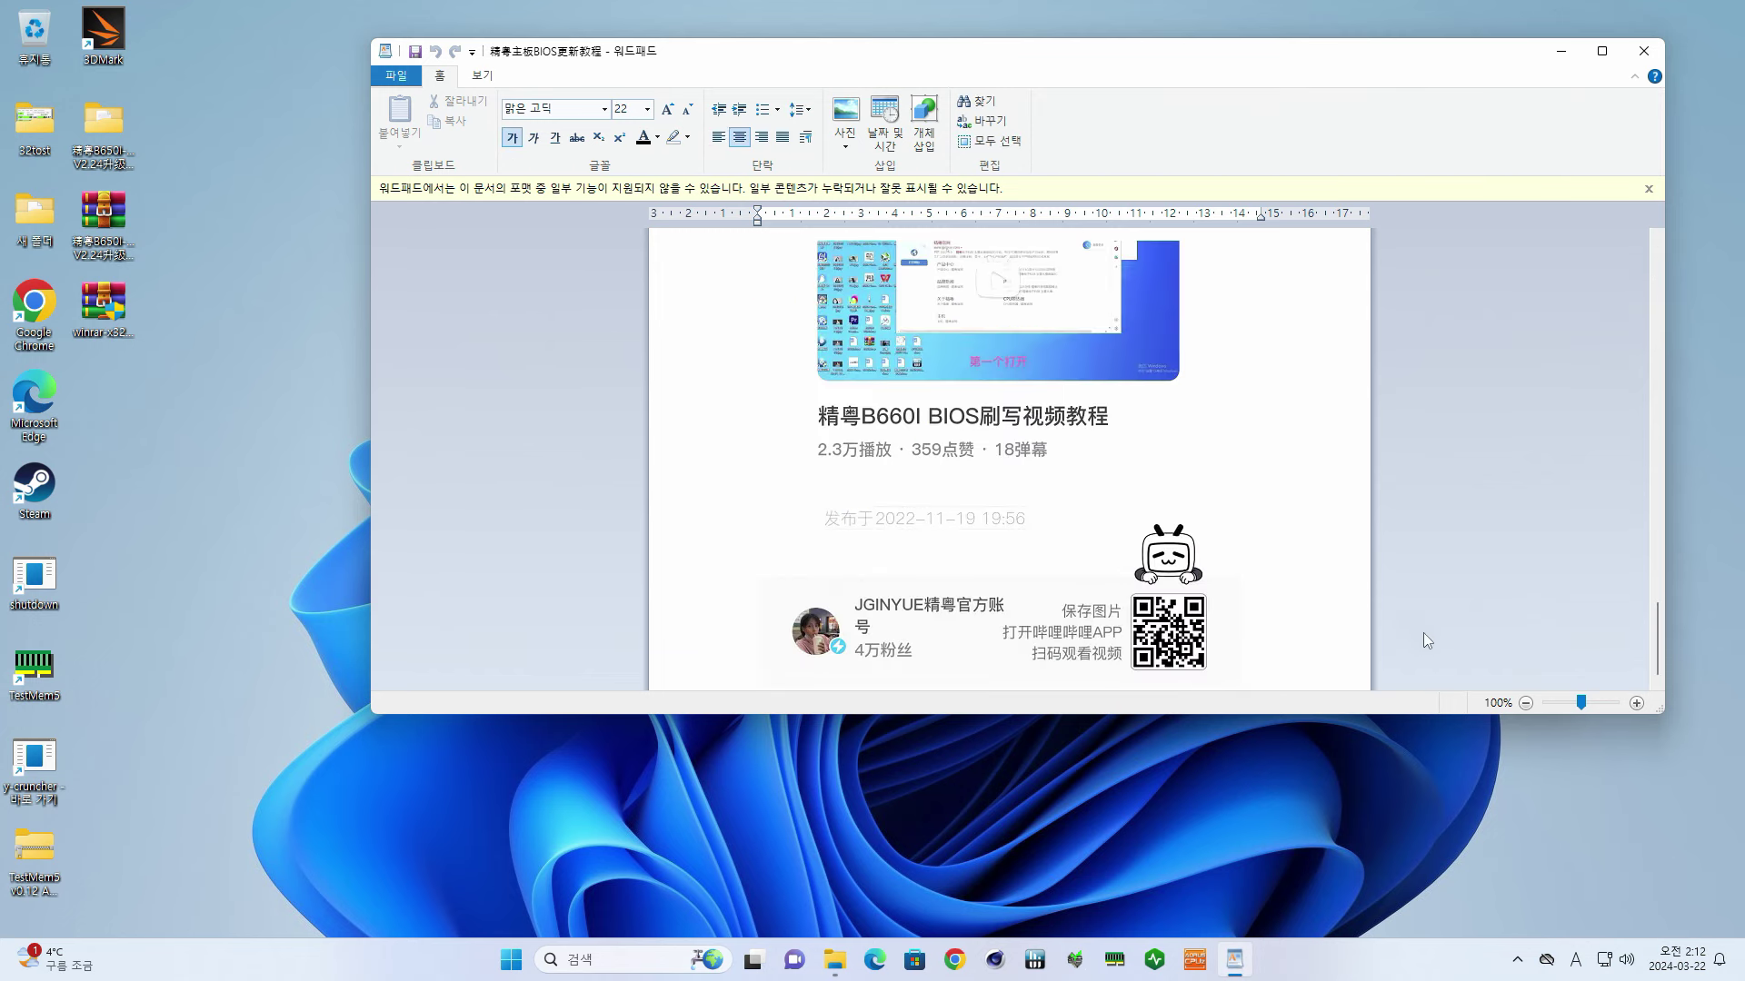
left_click_drag(1650, 575, 1614, 261)
scroll(859, 352, "down", 2)
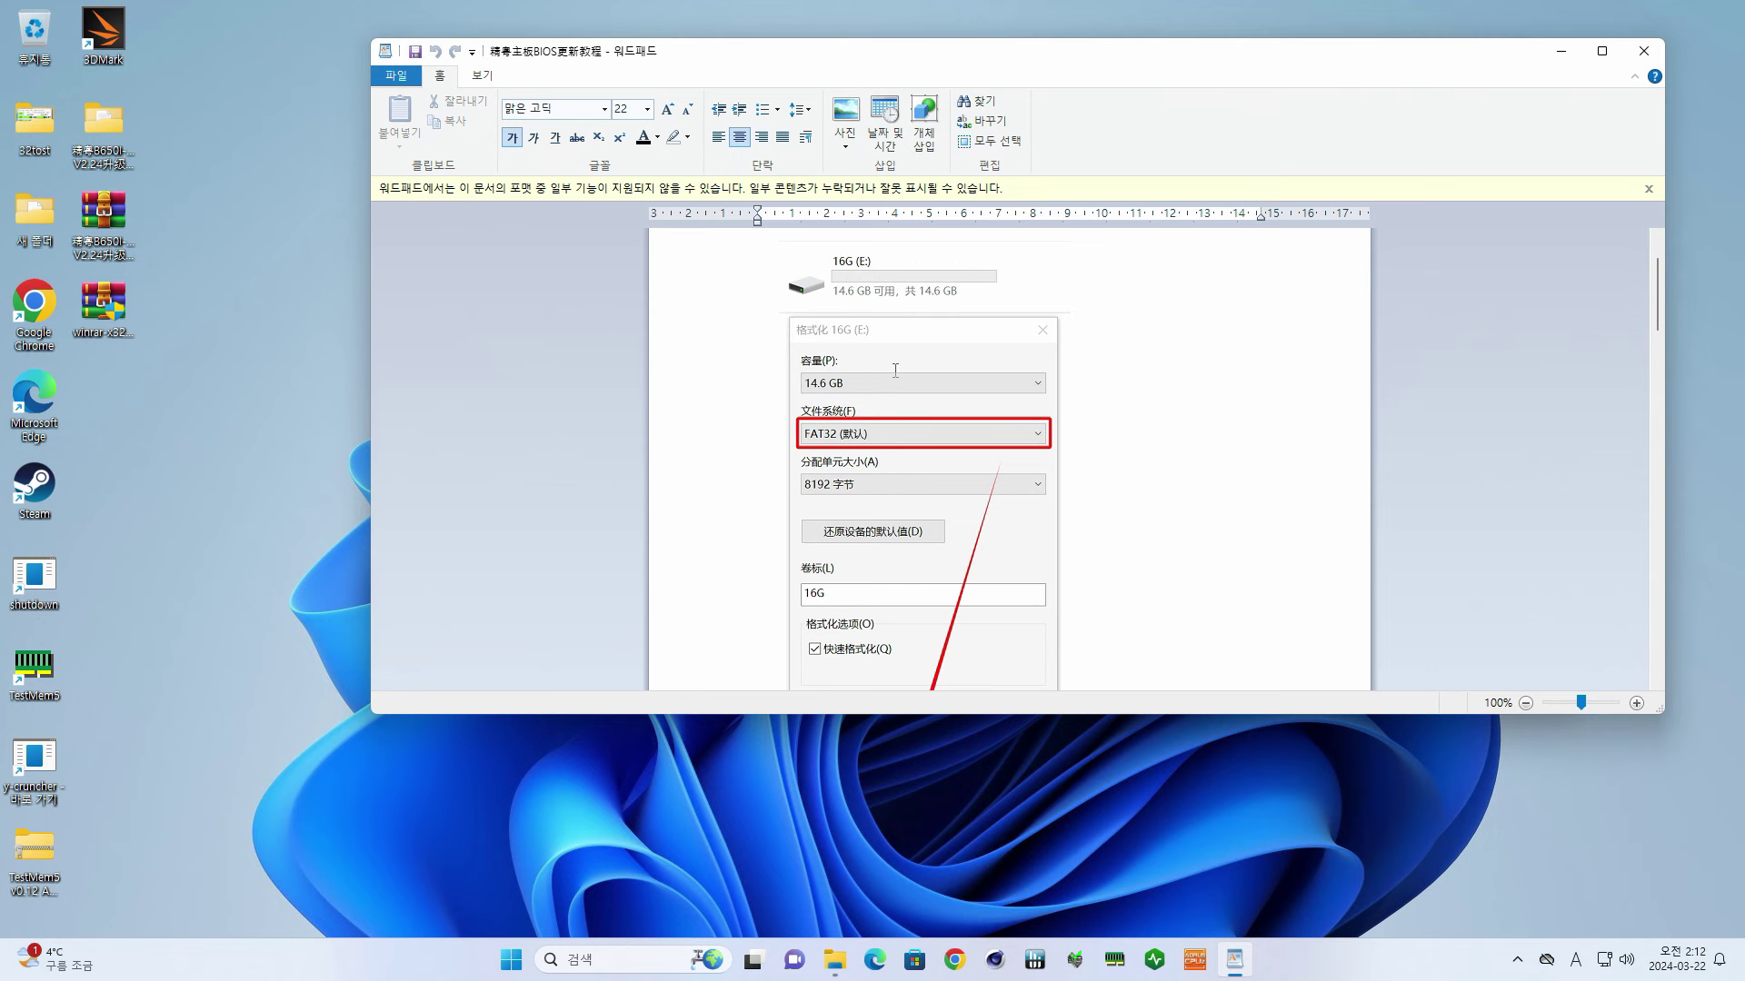
scroll(895, 369, "down", 2)
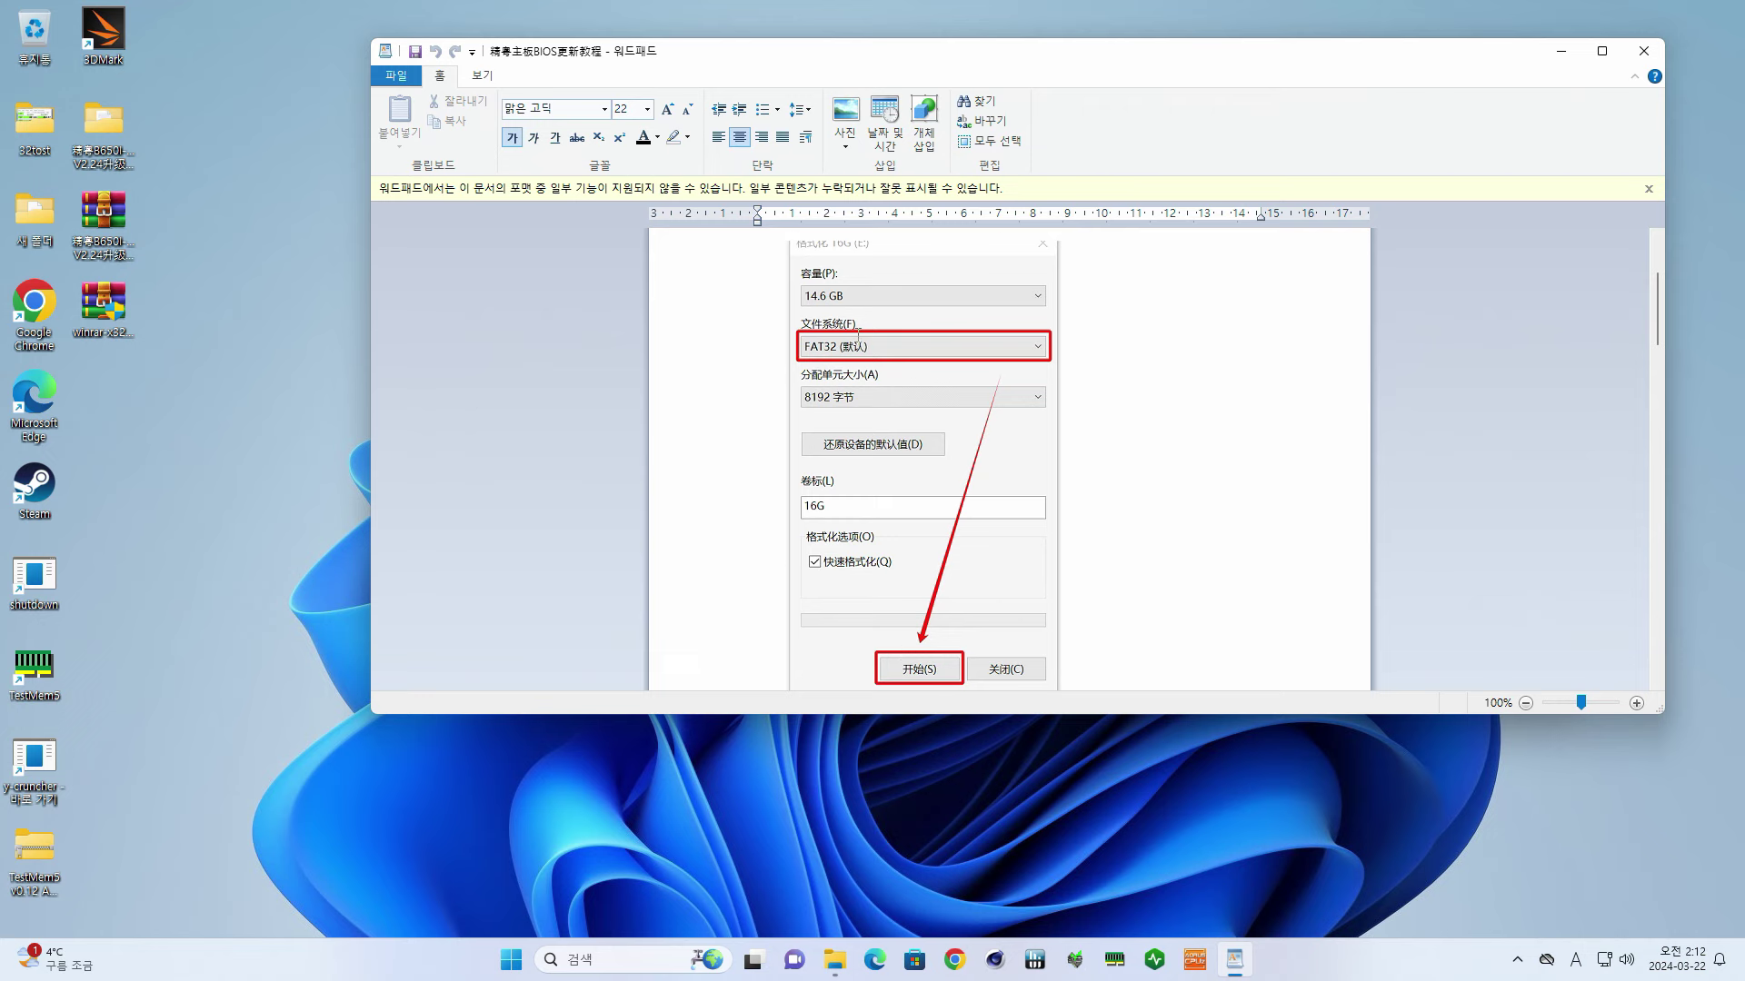
scroll(857, 336, "down", 5)
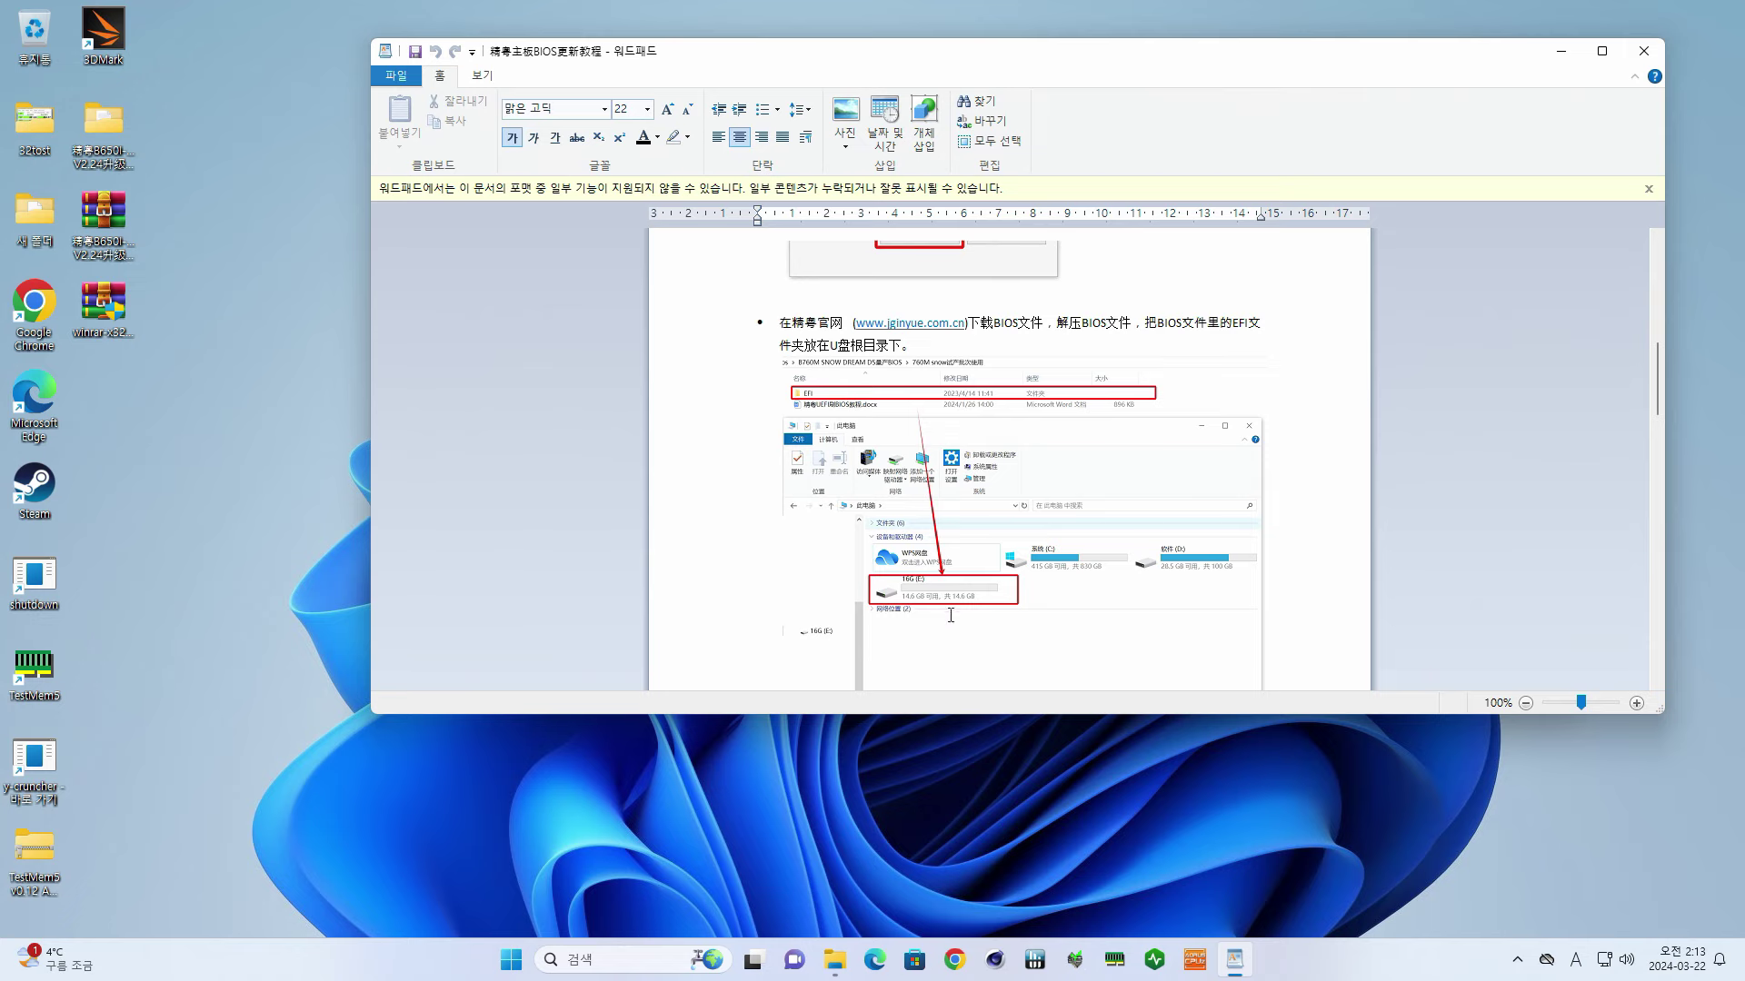
- Open the ESD-USB (D:) drive, check the BOOT folder inside its EFI folder, and return to the drive's root
key("super+e")
scroll(636, 545, "down", 2)
left_click(647, 600)
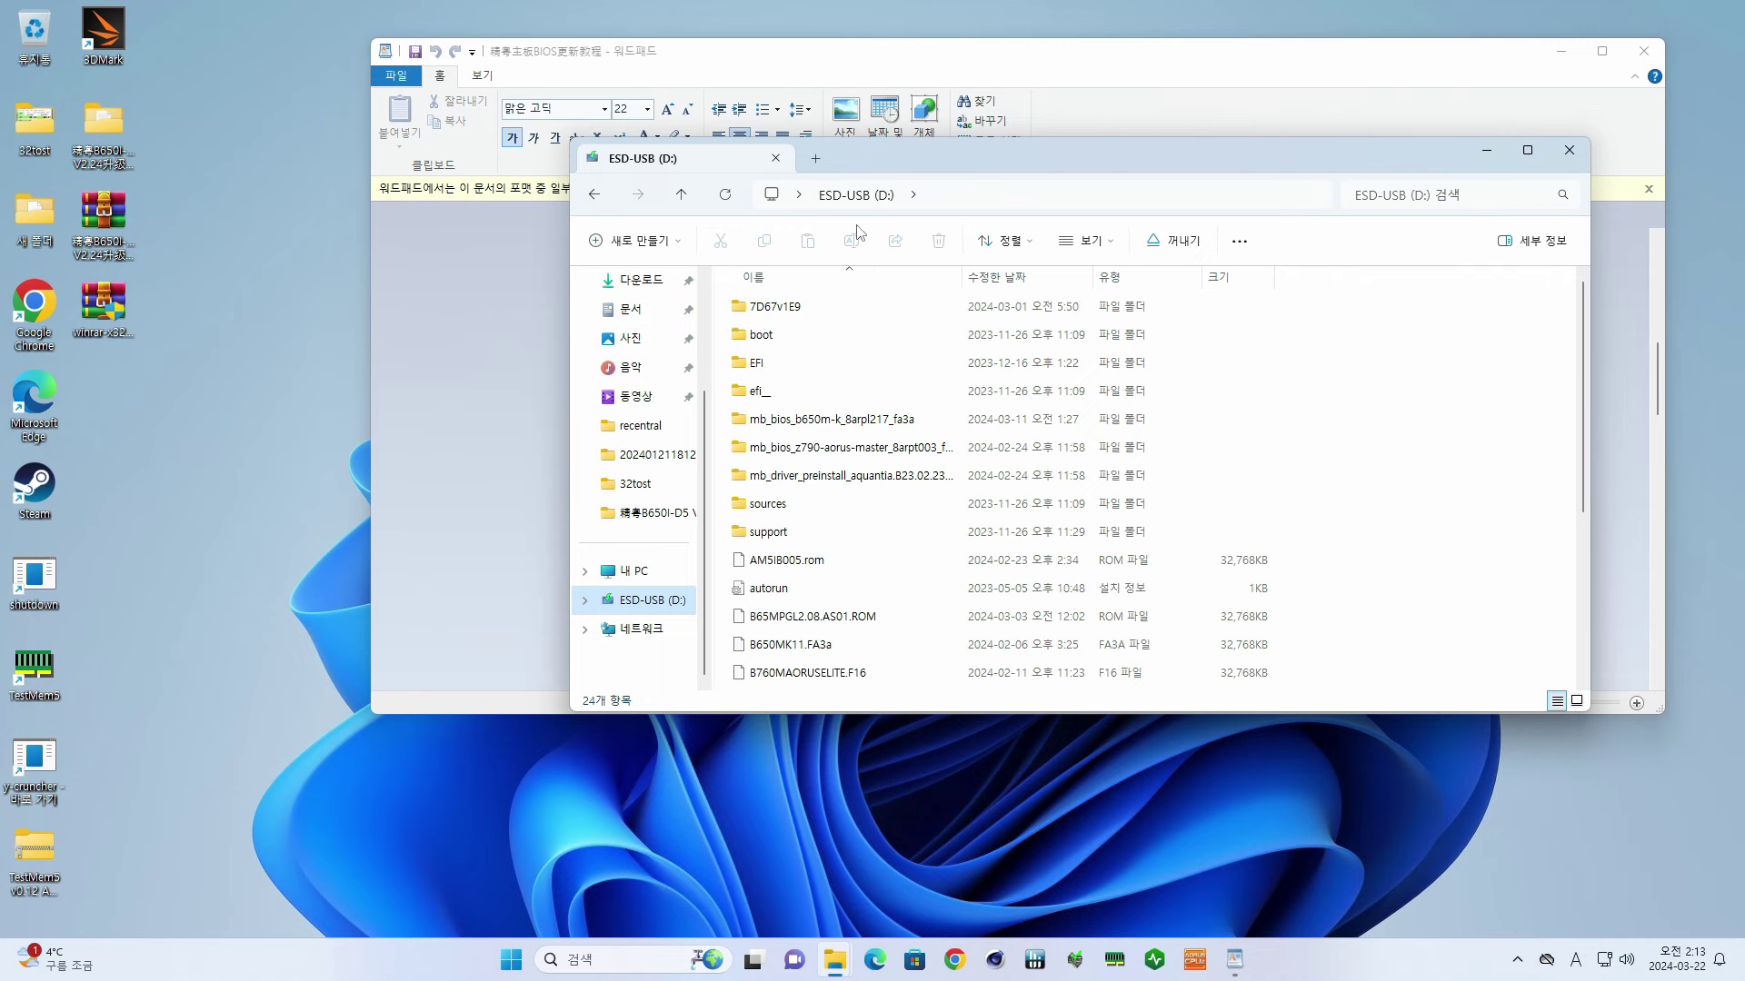
left_click_drag(940, 155, 1386, 194)
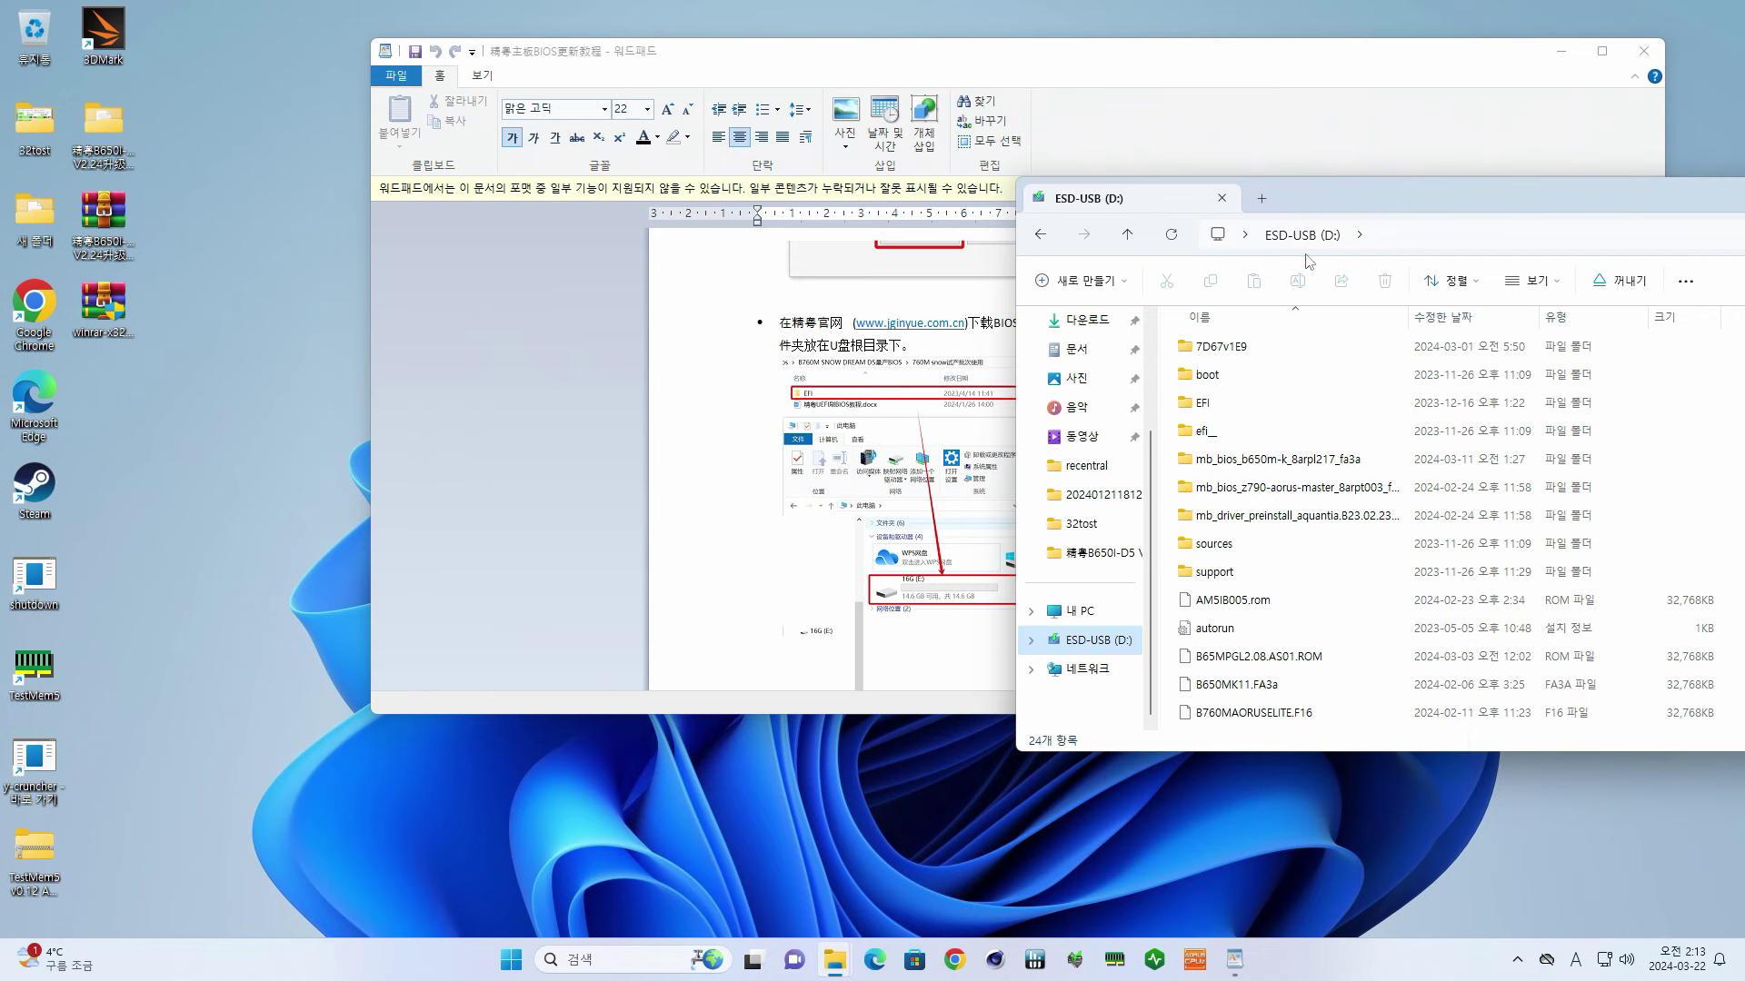
left_click(1279, 409)
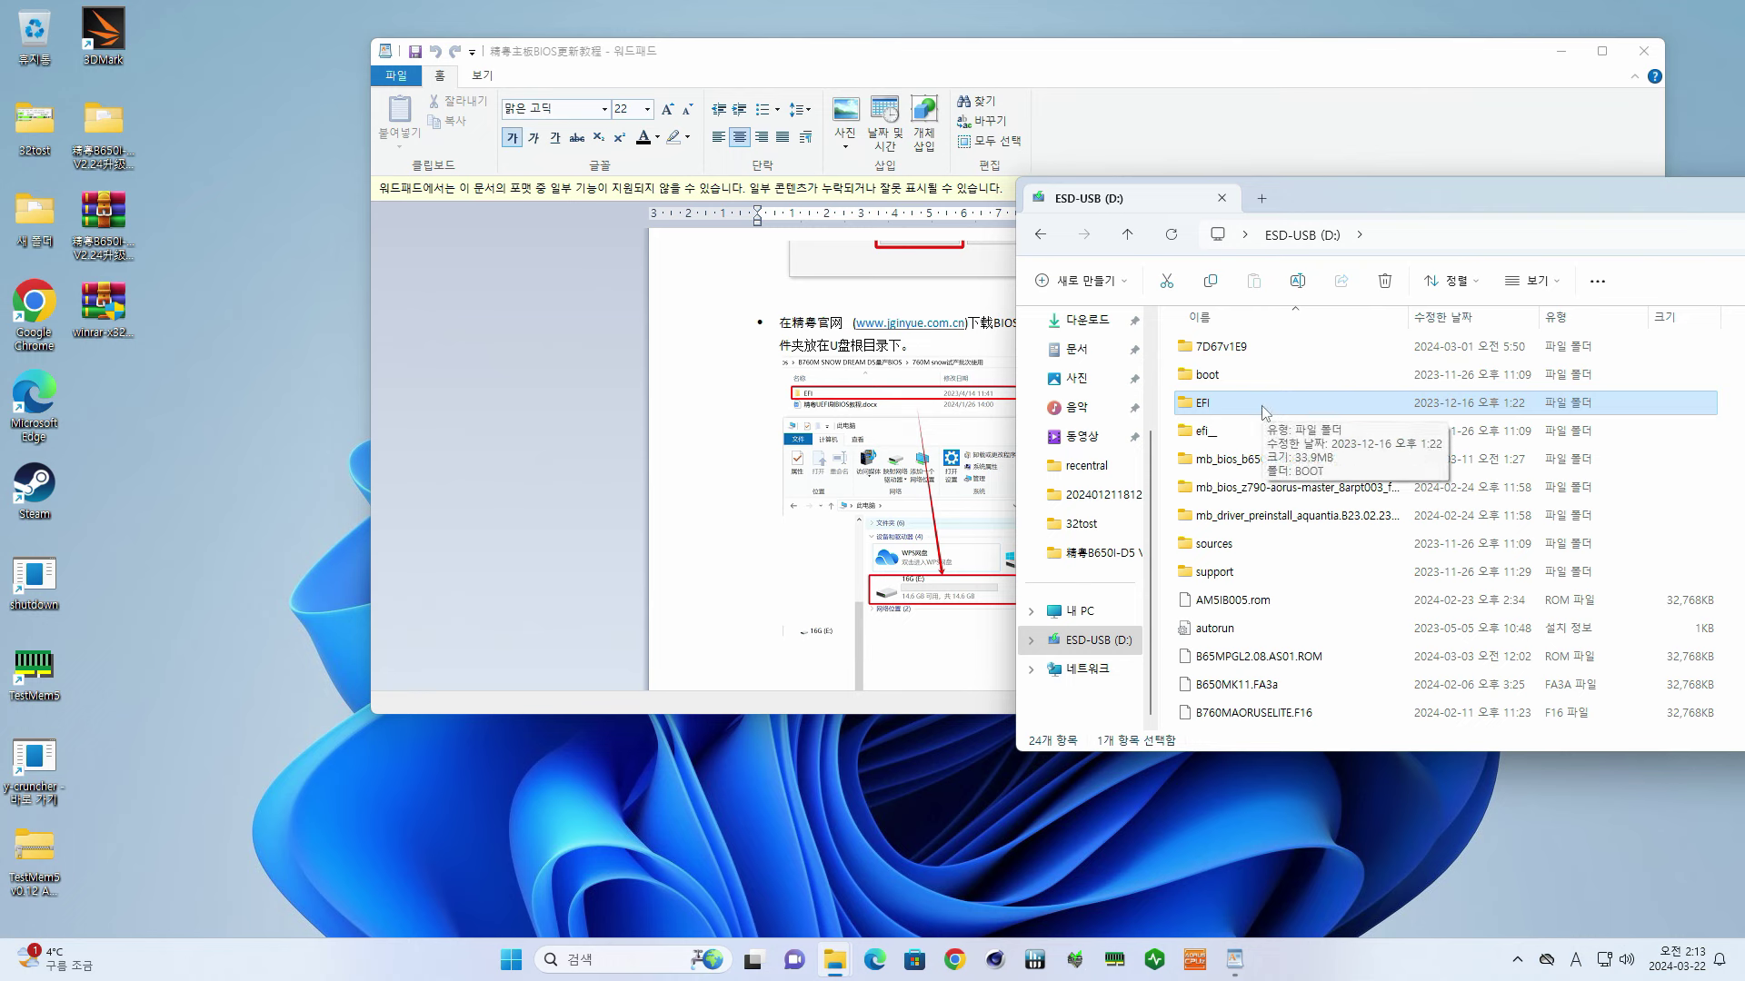
double_click(1262, 407)
double_click(1266, 348)
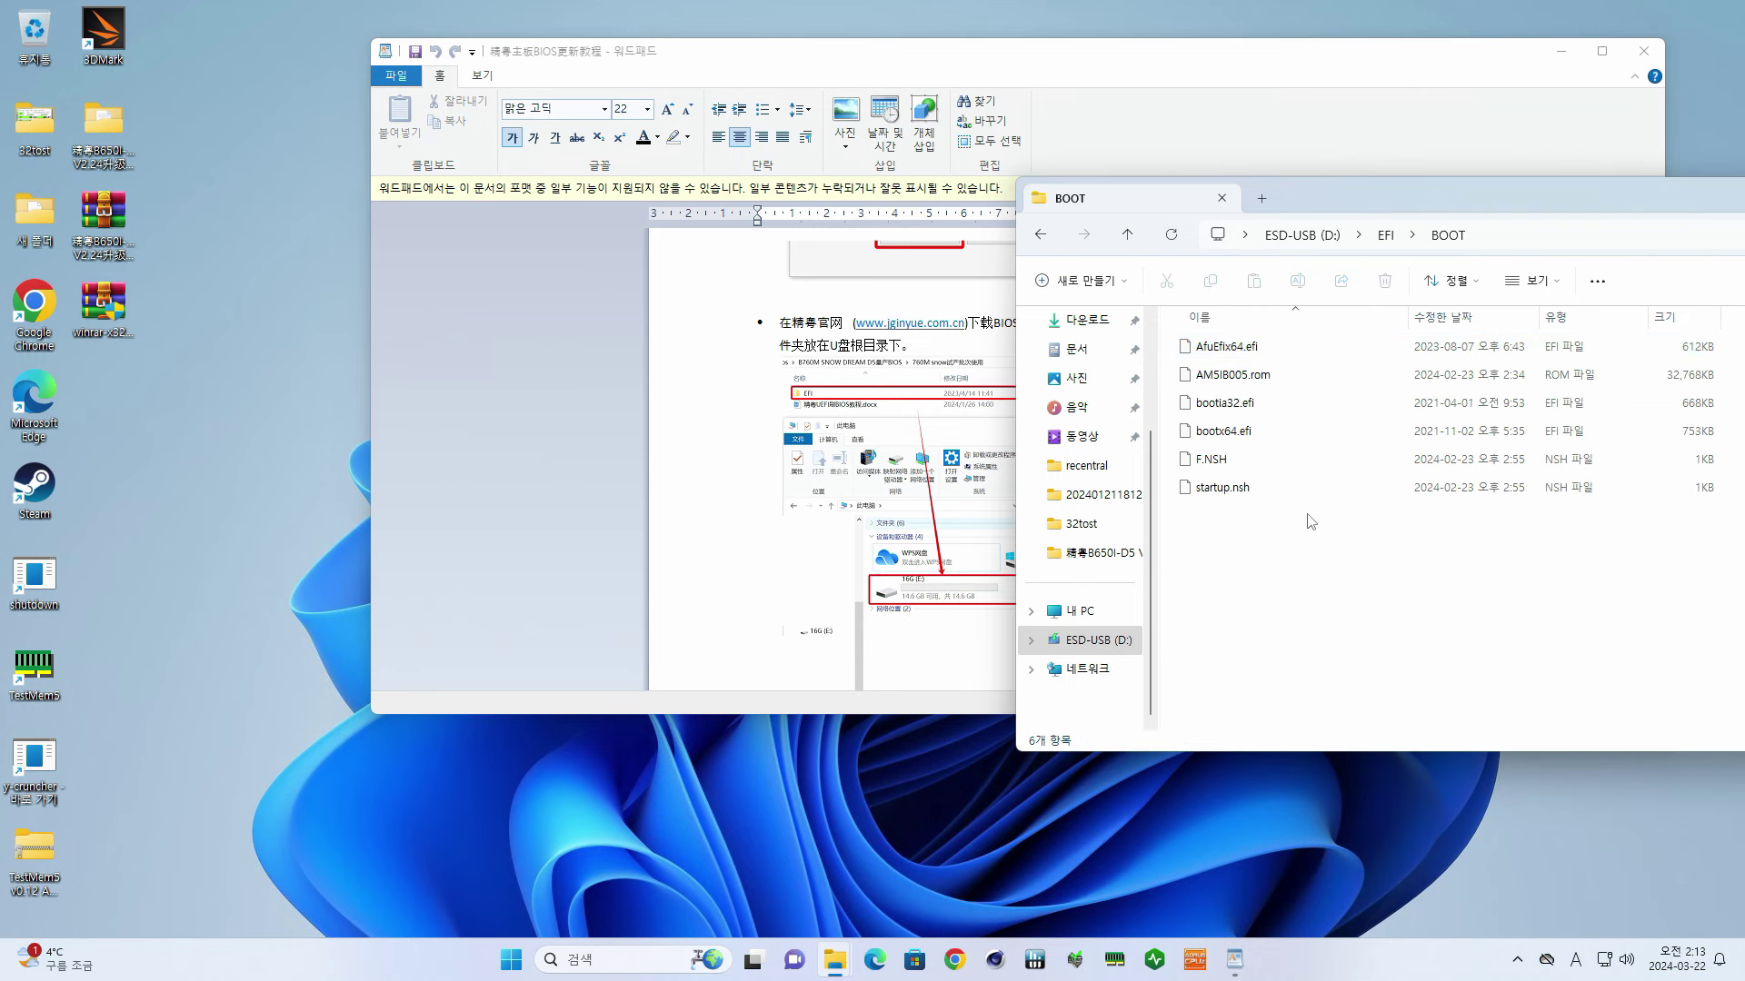
key("alt+Left")
key("alt+Left")
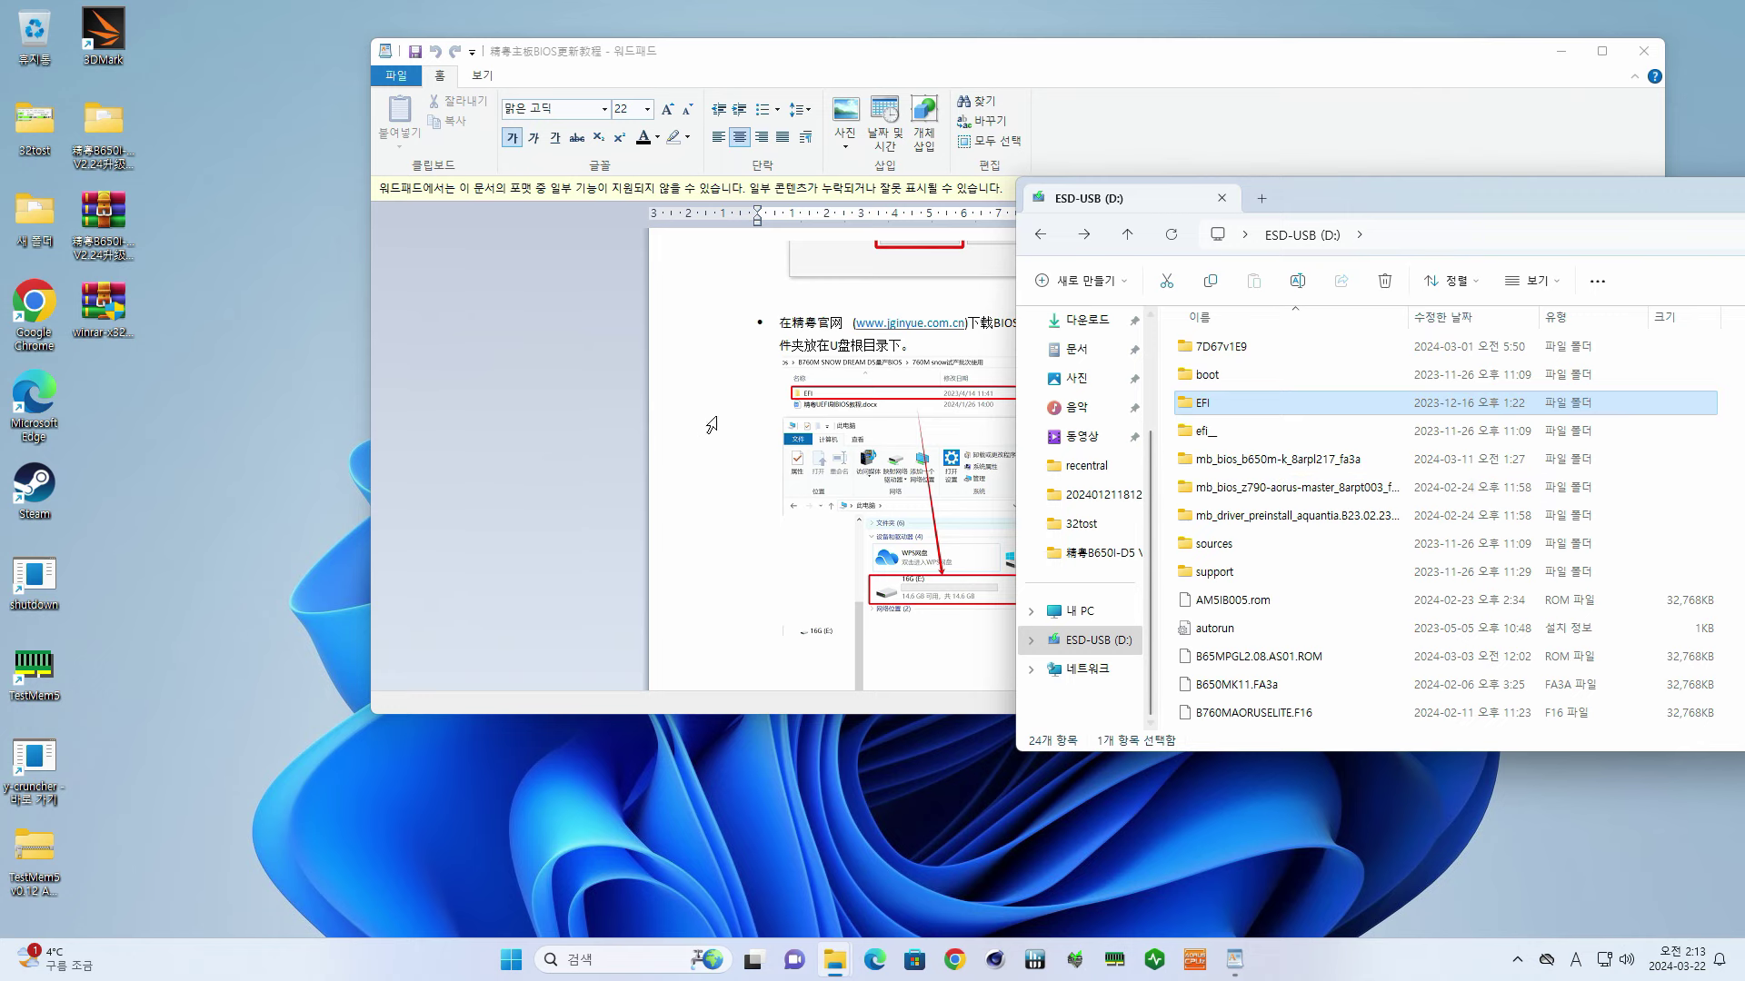
- Read the tutorial's boot instructions, highlighting the F11 key, and examine the screenshot of the completed BIOS flash
left_click(645, 468)
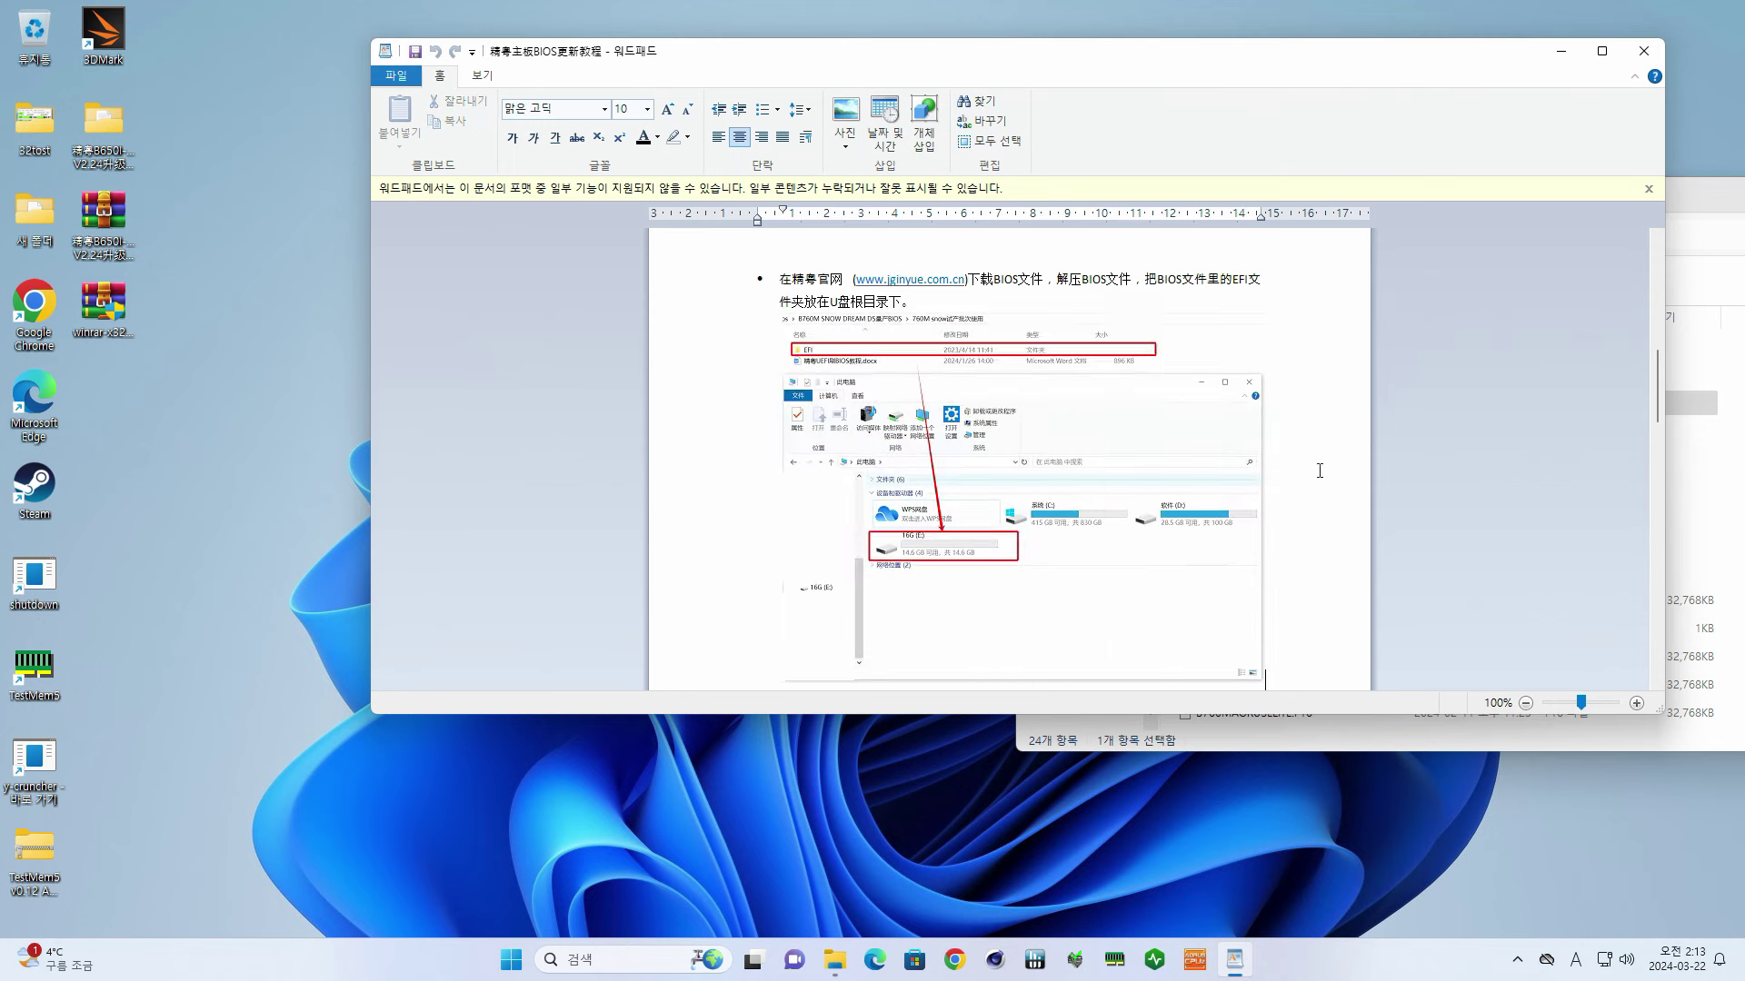
scroll(1320, 471, "down", 10)
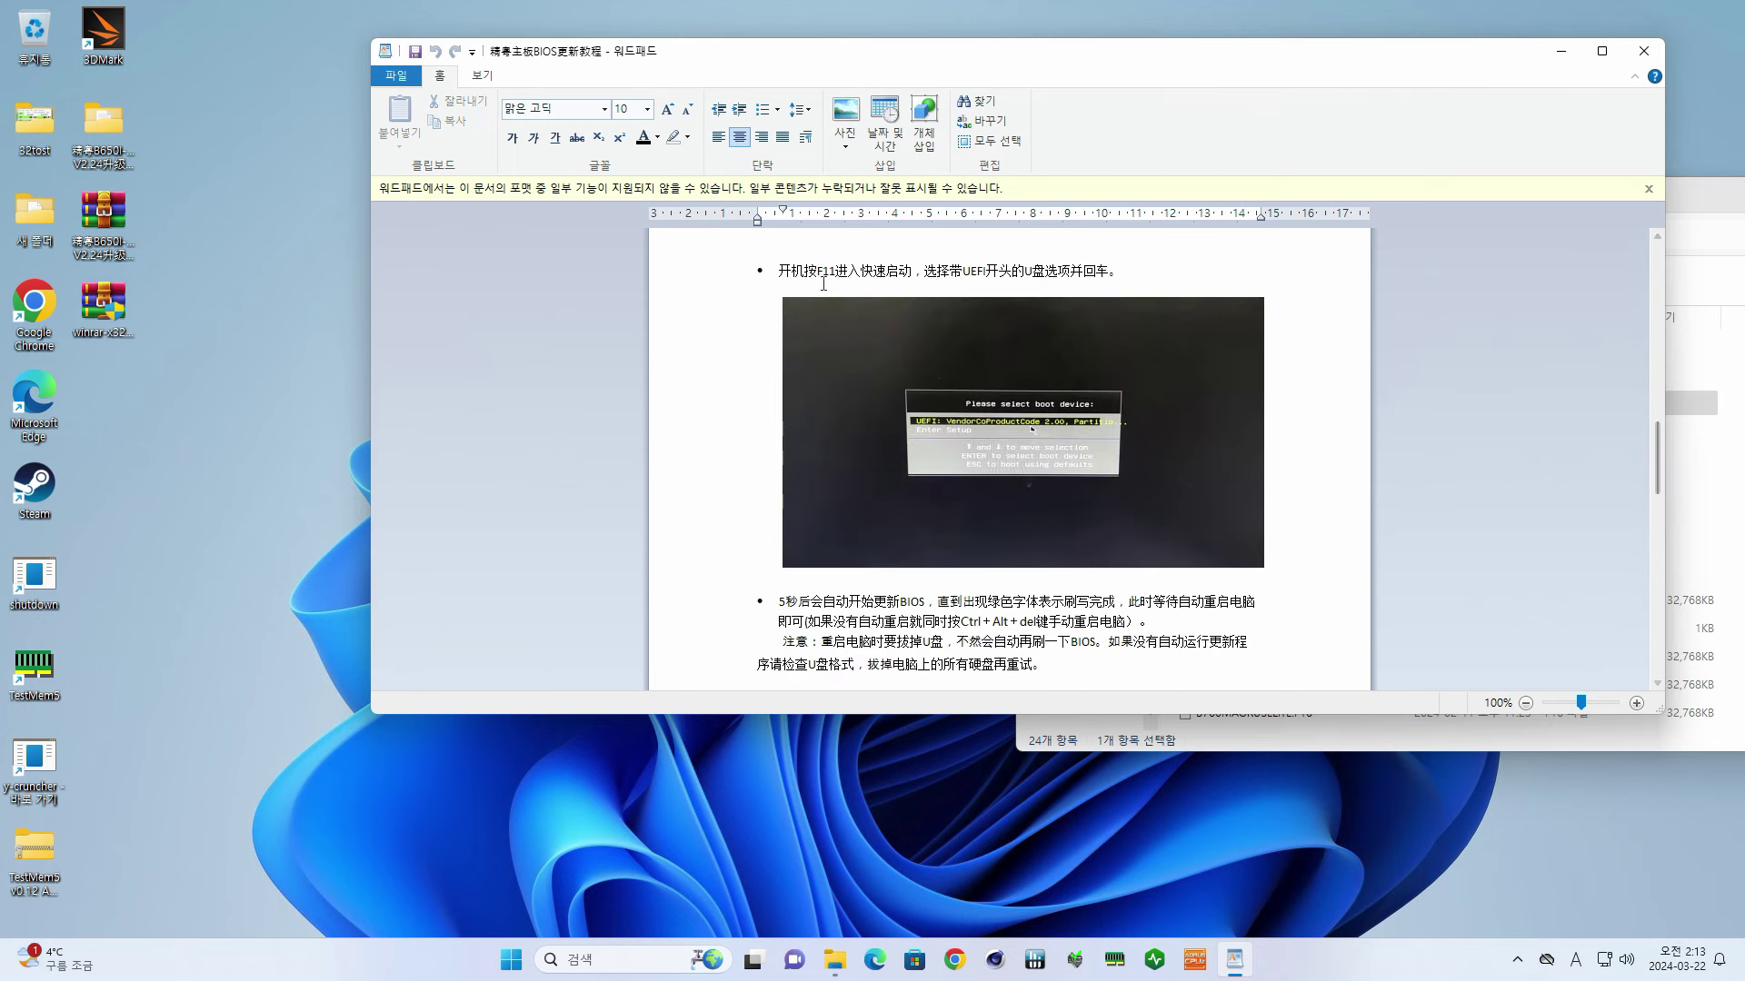
left_click_drag(817, 273, 837, 275)
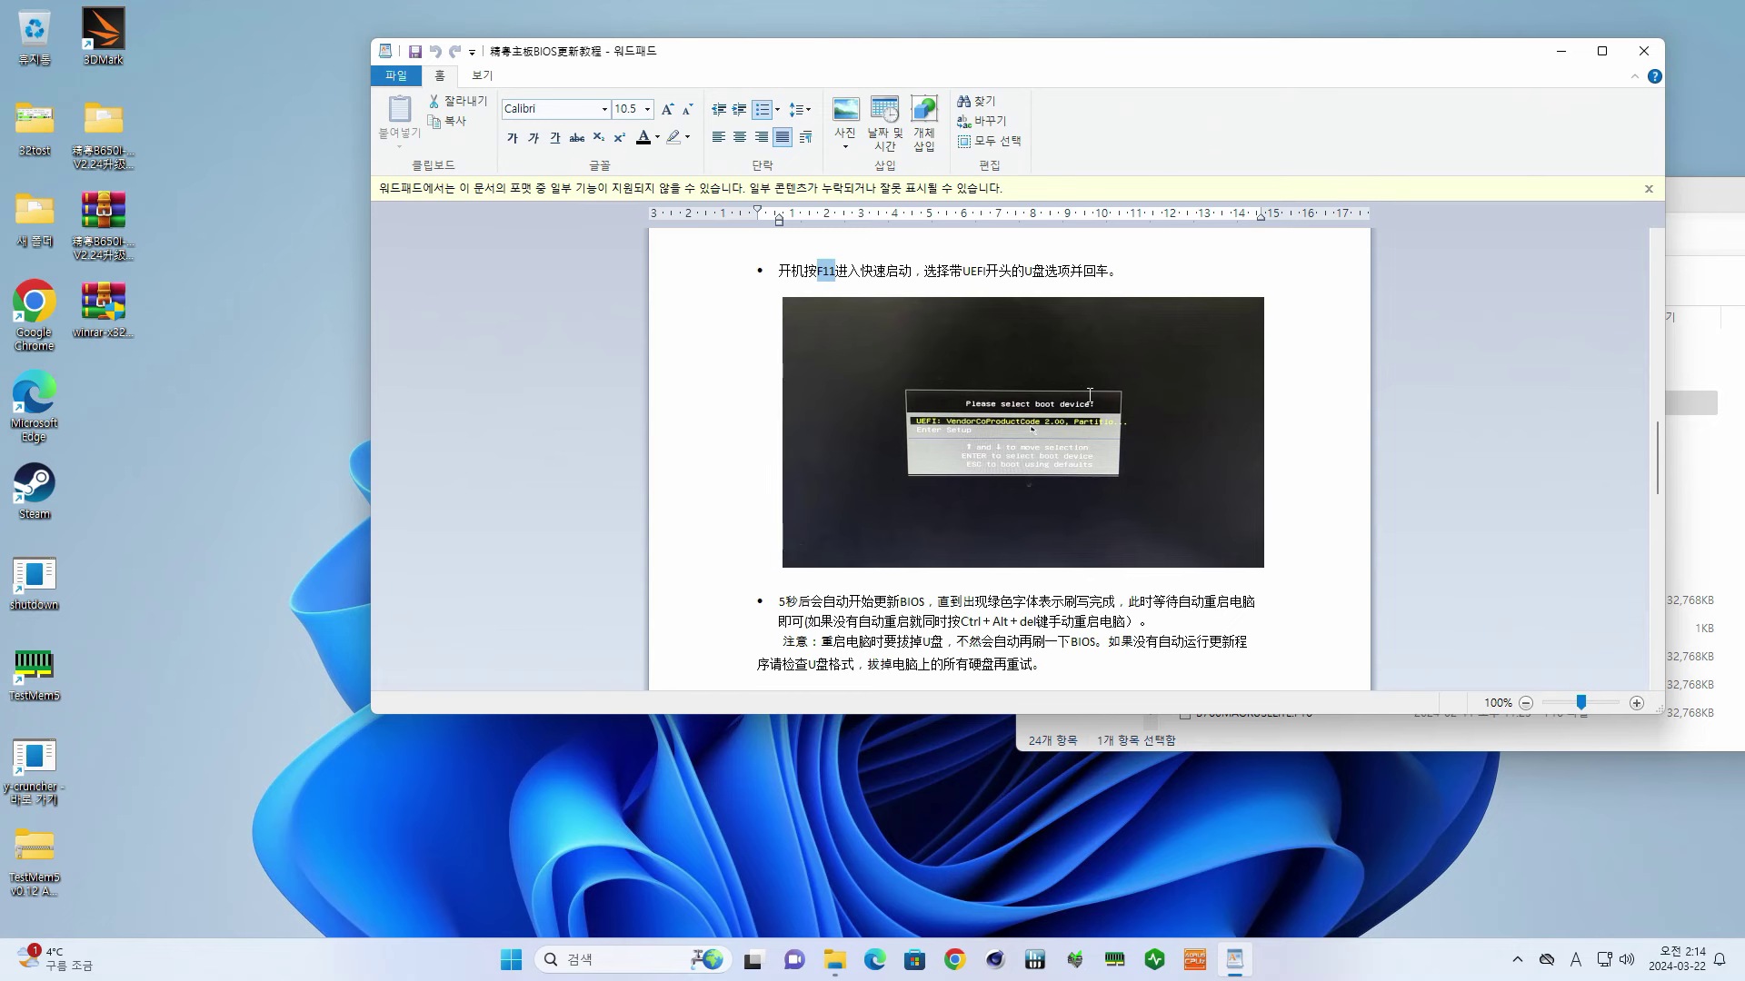
scroll(1089, 394, "down", 10)
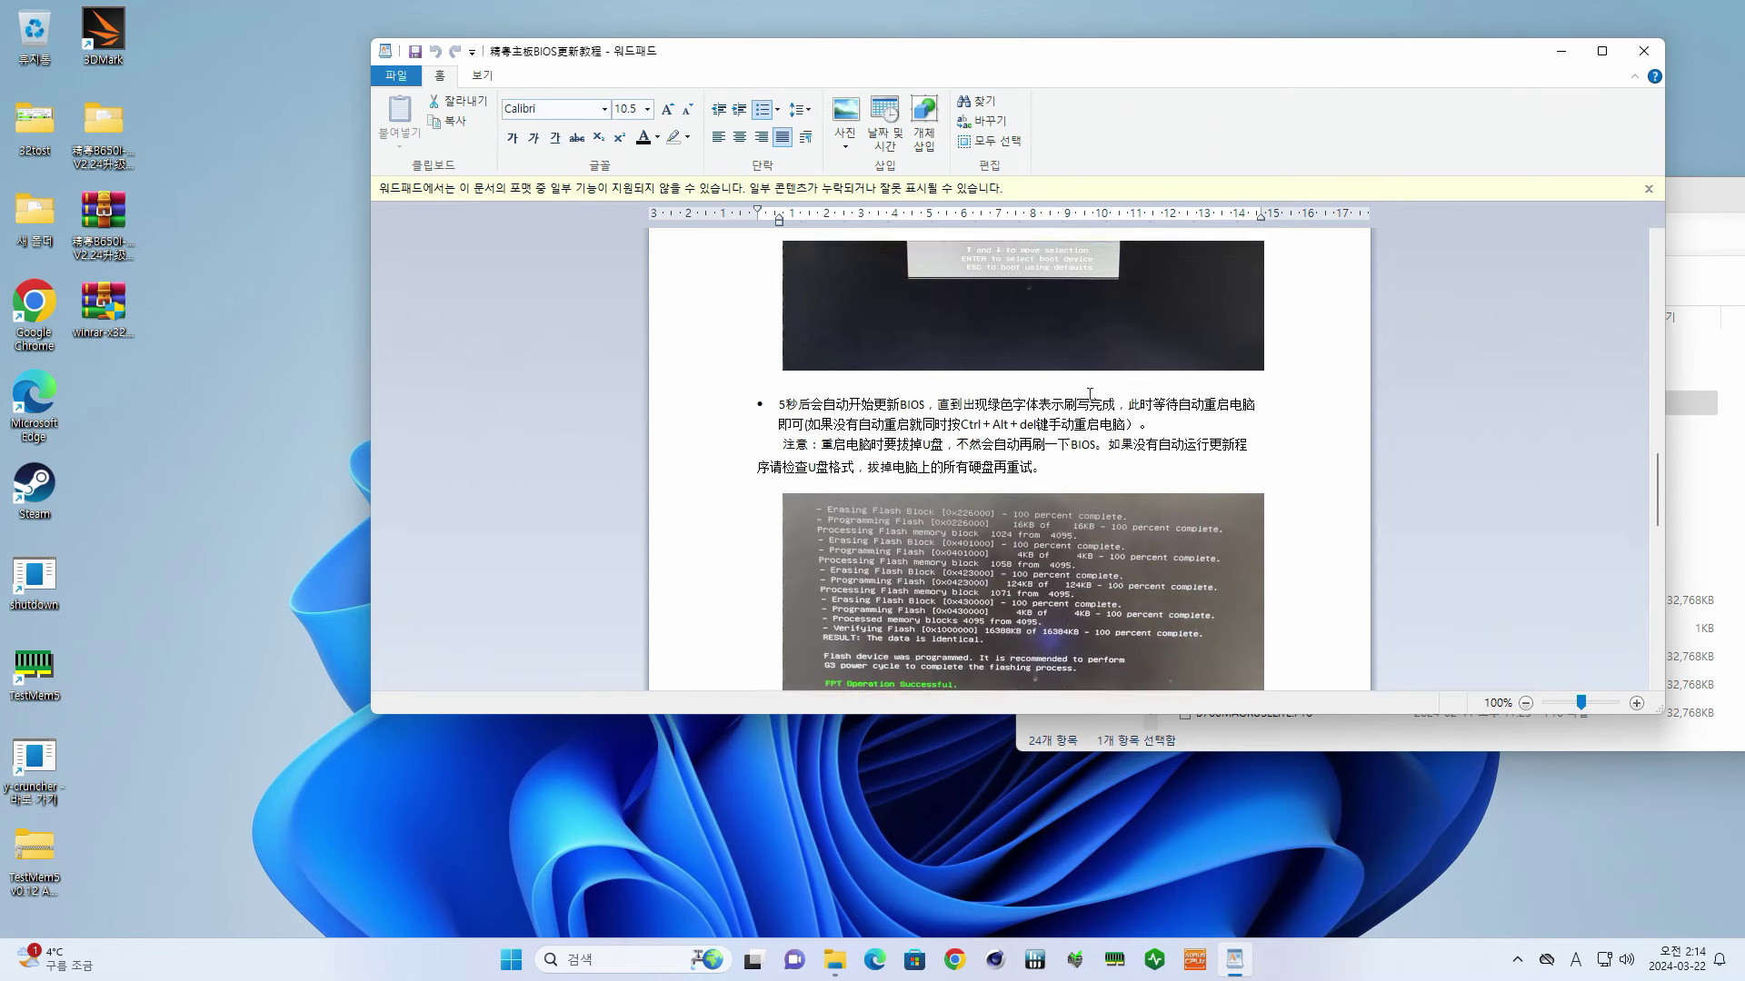
left_click_drag(1659, 579, 1617, 516)
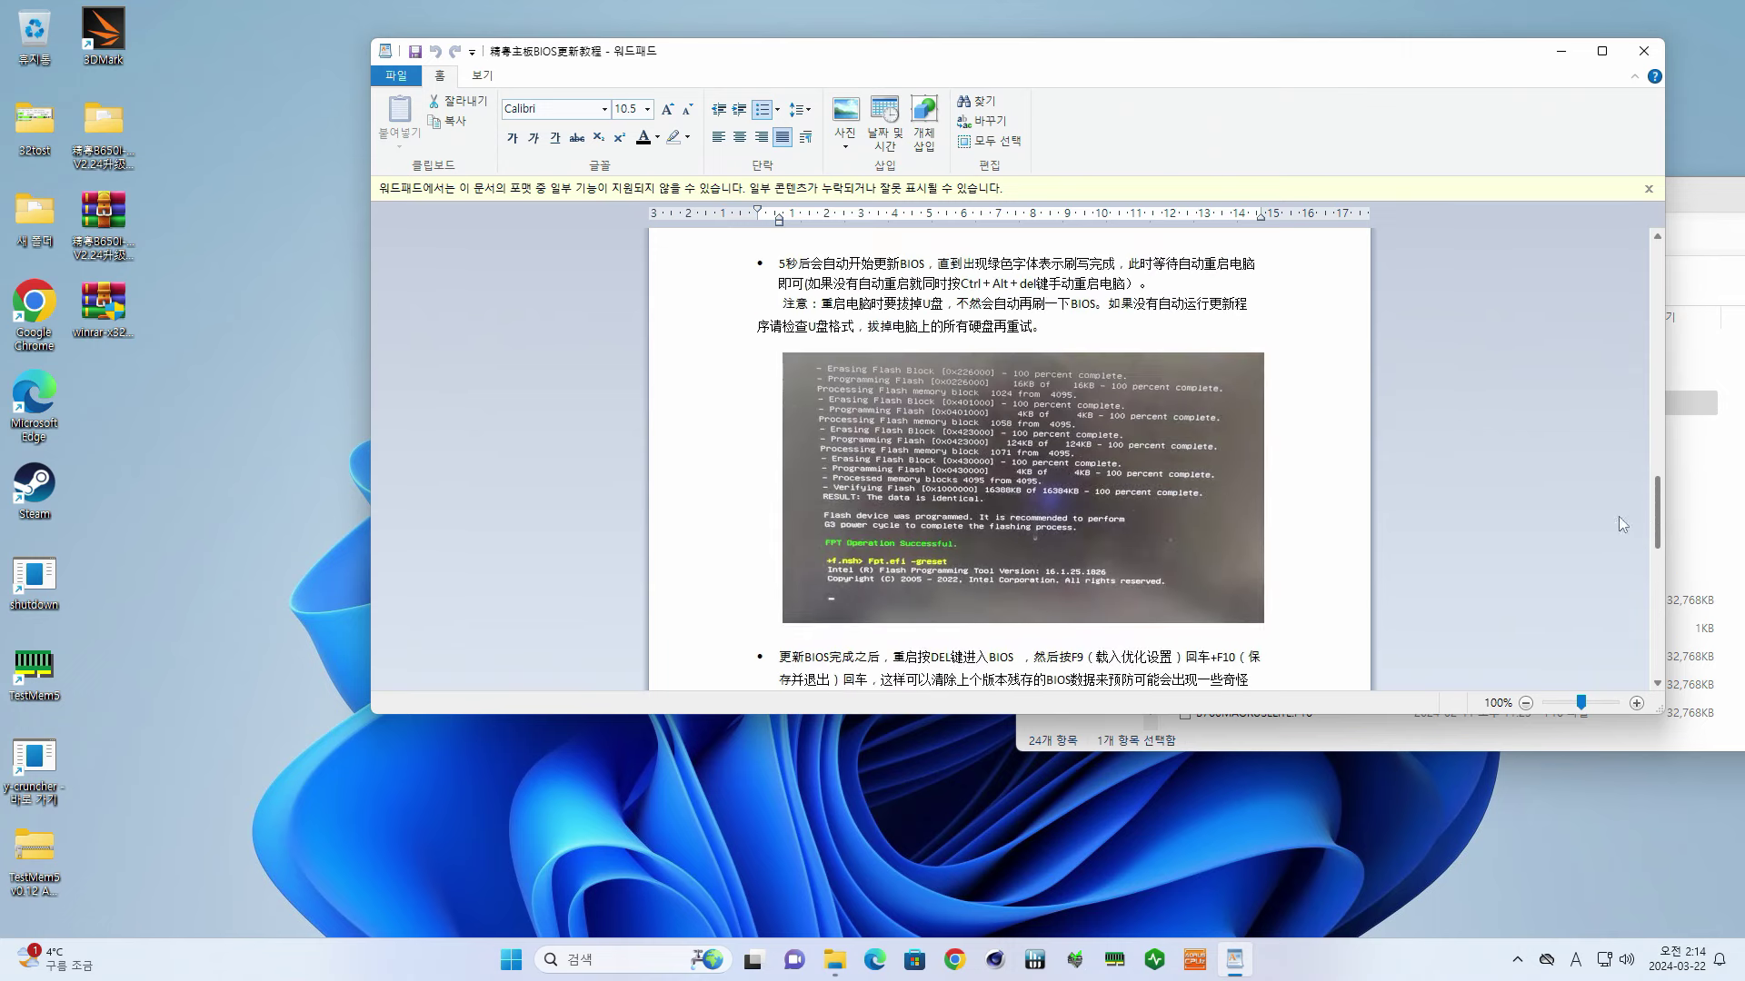
left_click(826, 542)
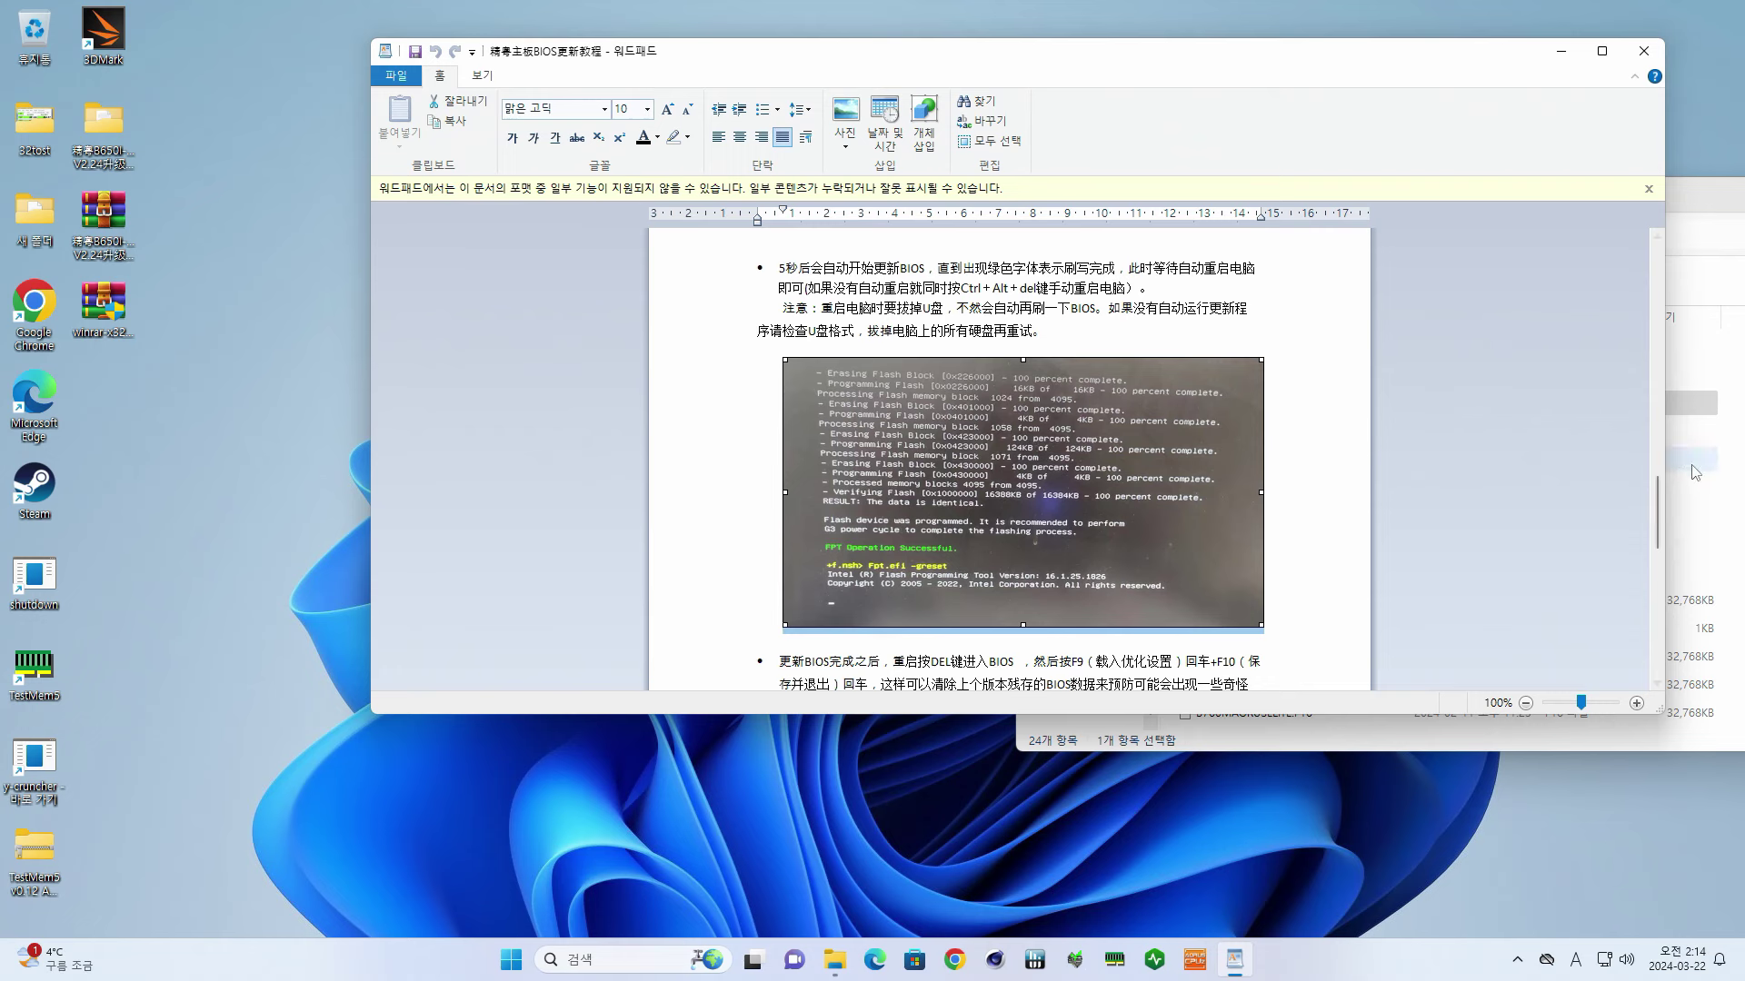
- Highlight Ctrl+Alt+del in the restart instructions, read the post-update BIOS steps and power-off warning, and close the tutorial document
scroll(1657, 461, "up", 5)
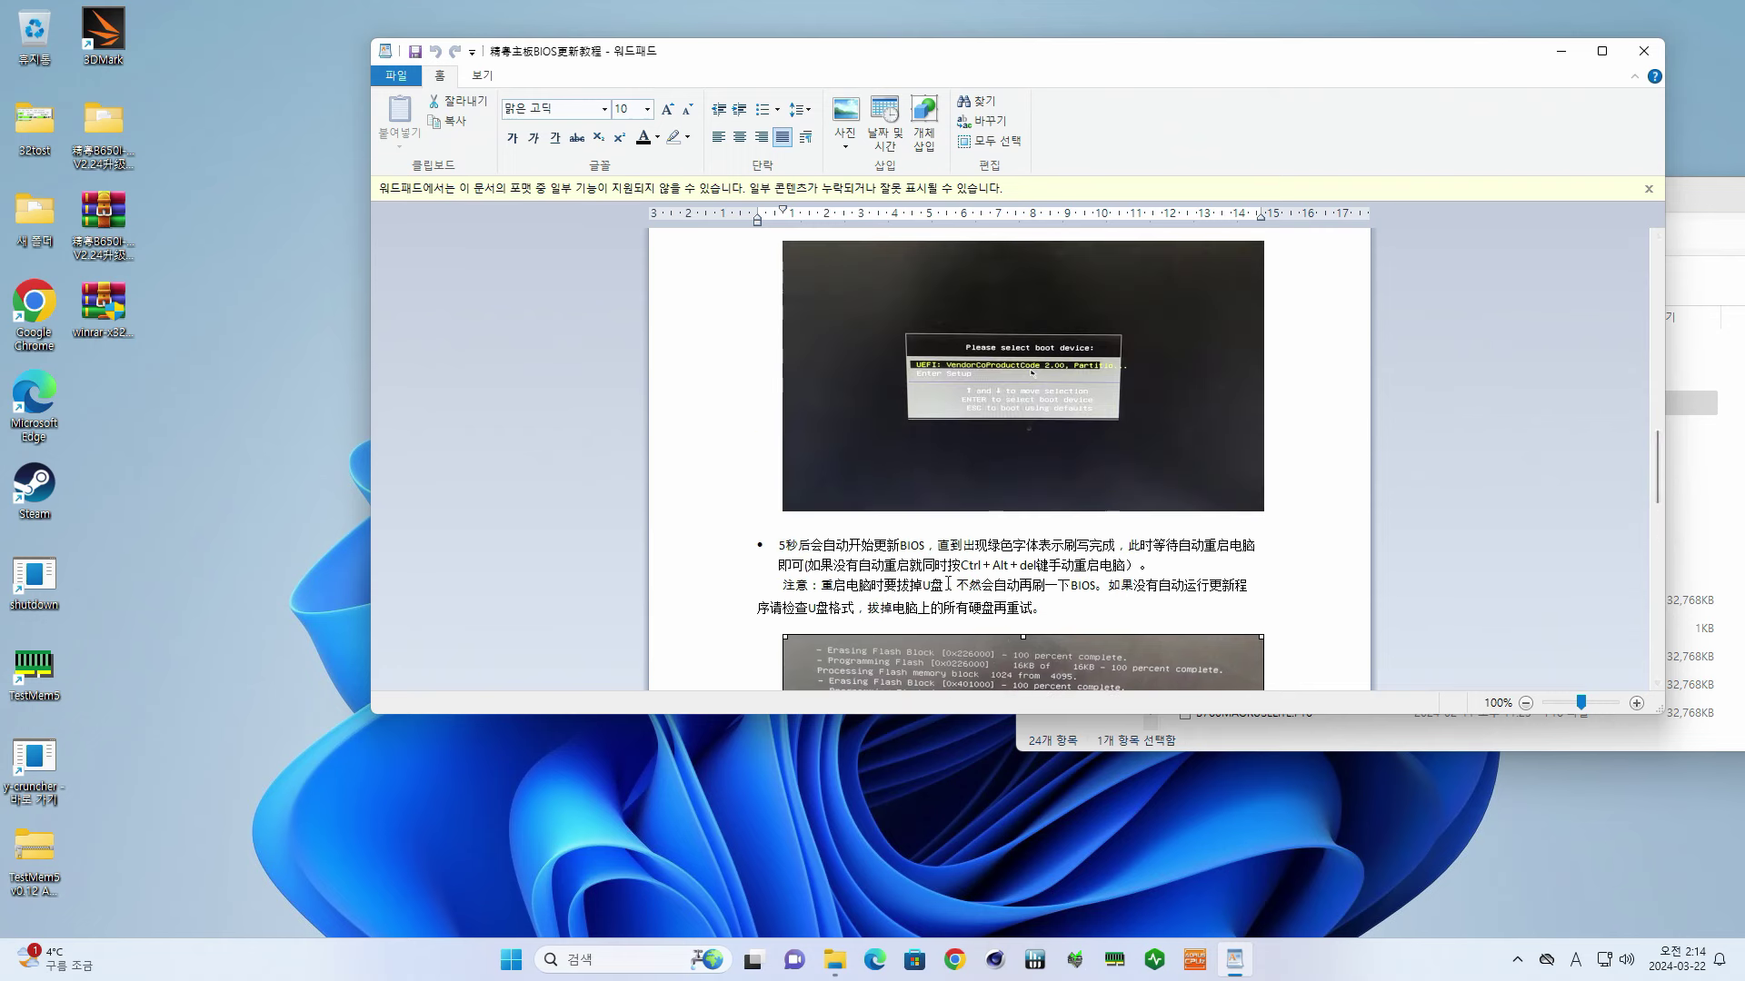
left_click_drag(961, 565, 1036, 565)
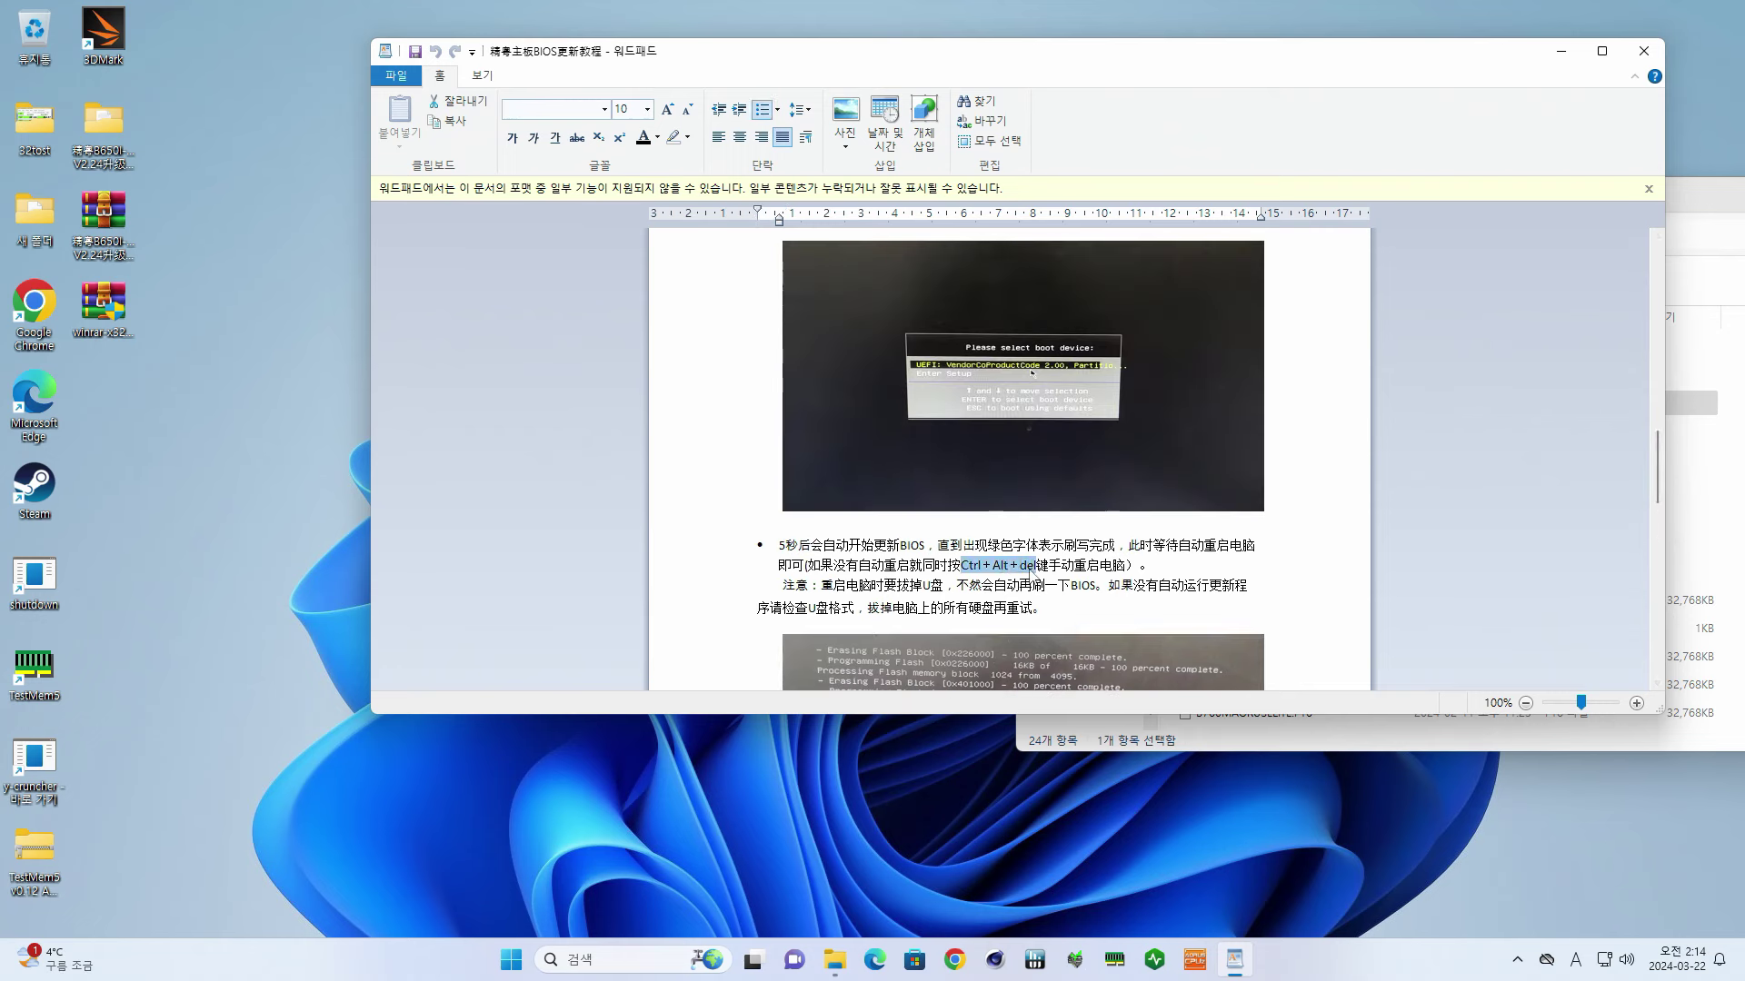
left_click_drag(1659, 462, 1665, 494)
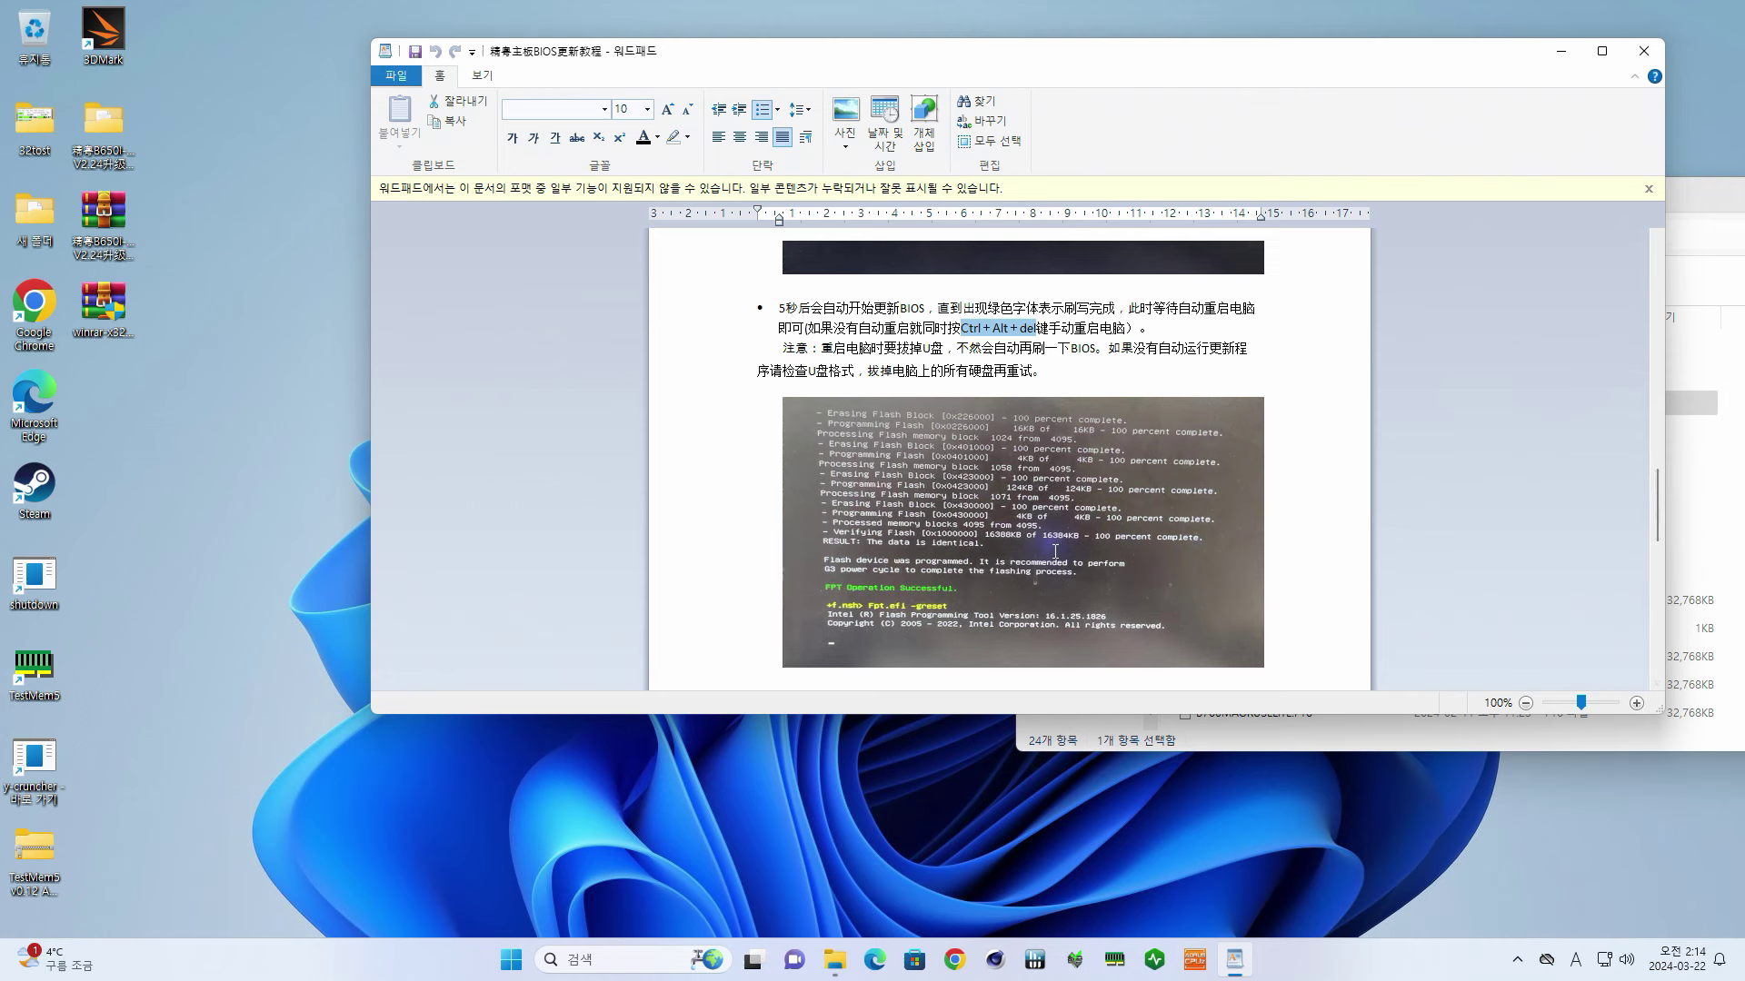
left_click_drag(1660, 499, 1671, 563)
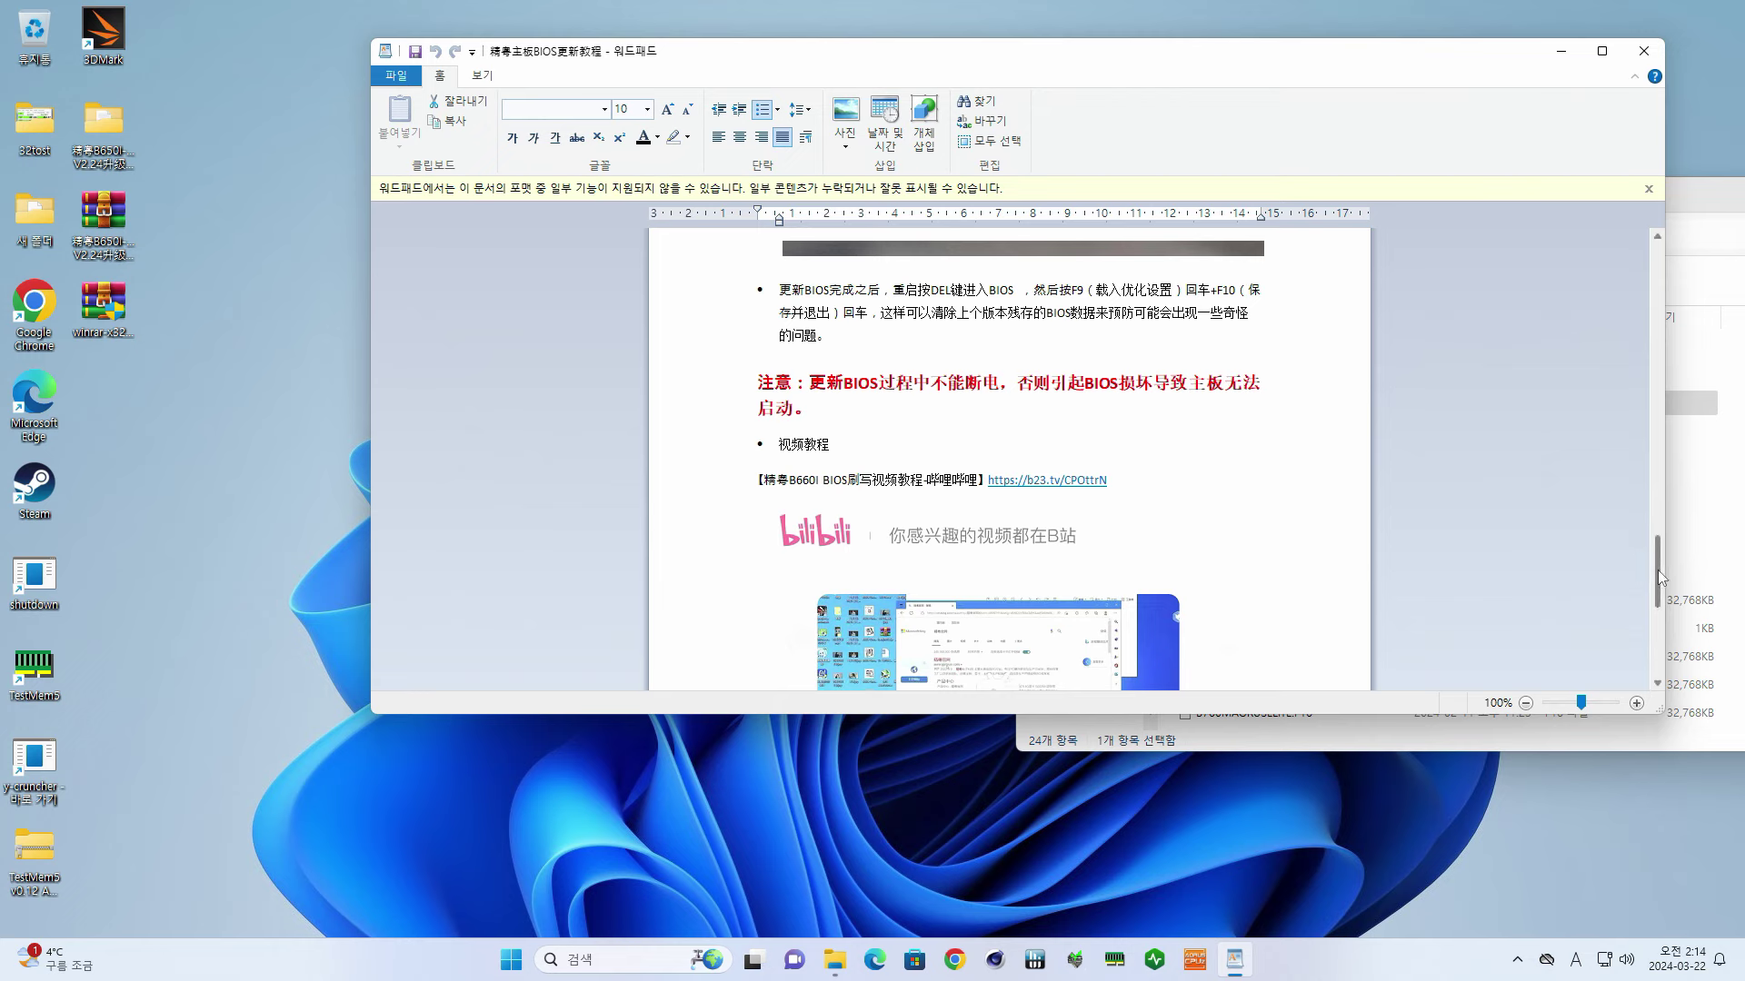
left_click_drag(1658, 570, 1655, 537)
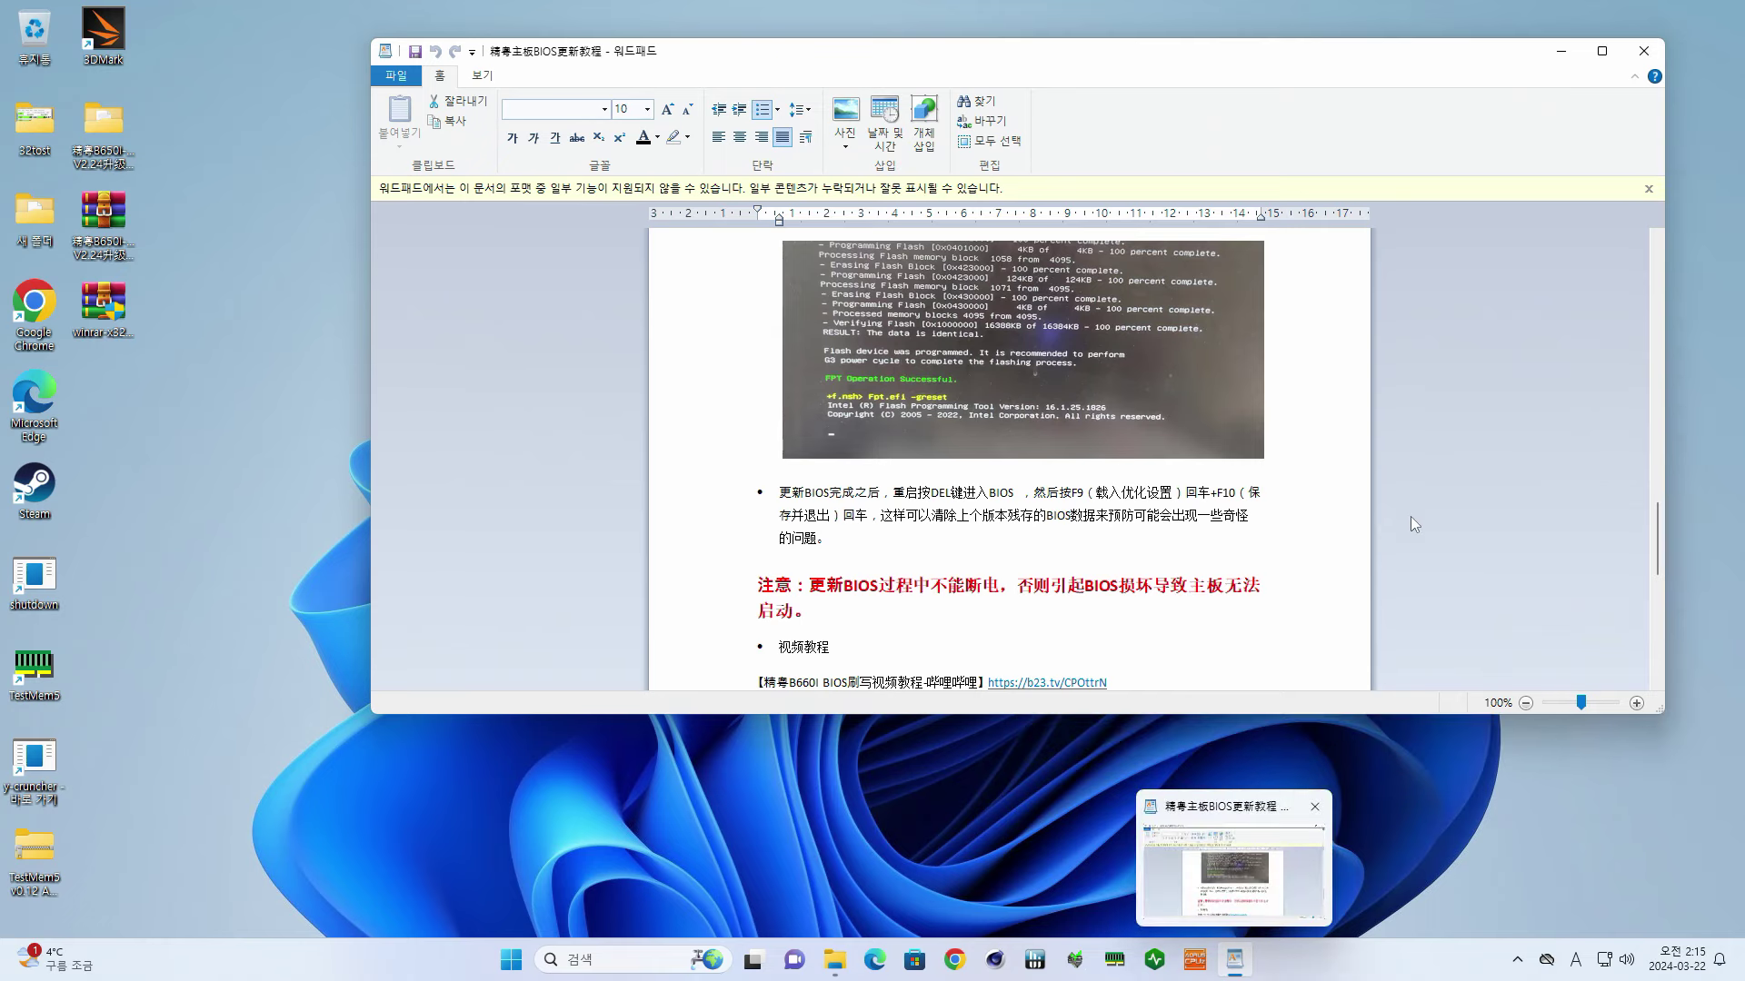
left_click(1631, 52)
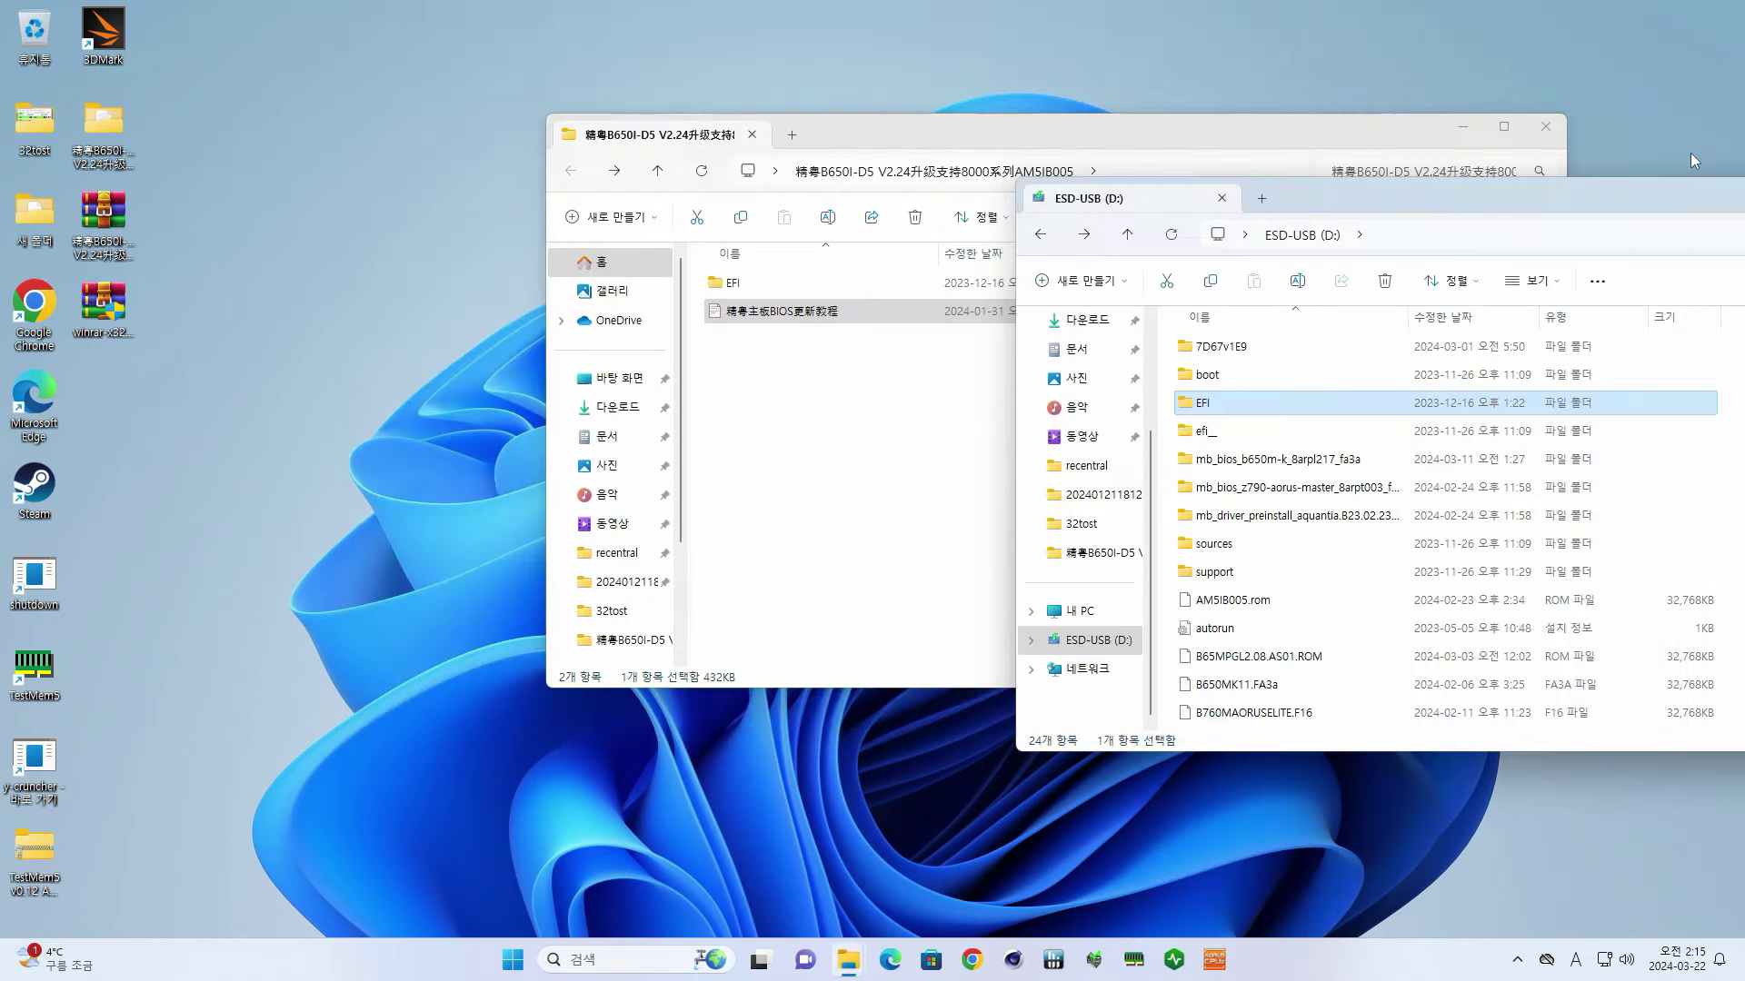
- Close the ESD-USB (D:) drive window and the extracted BIOS folder window to clear the desktop
left_click_drag(1634, 182, 1349, 241)
left_click_drag(1462, 276, 1353, 290)
left_click(1623, 258)
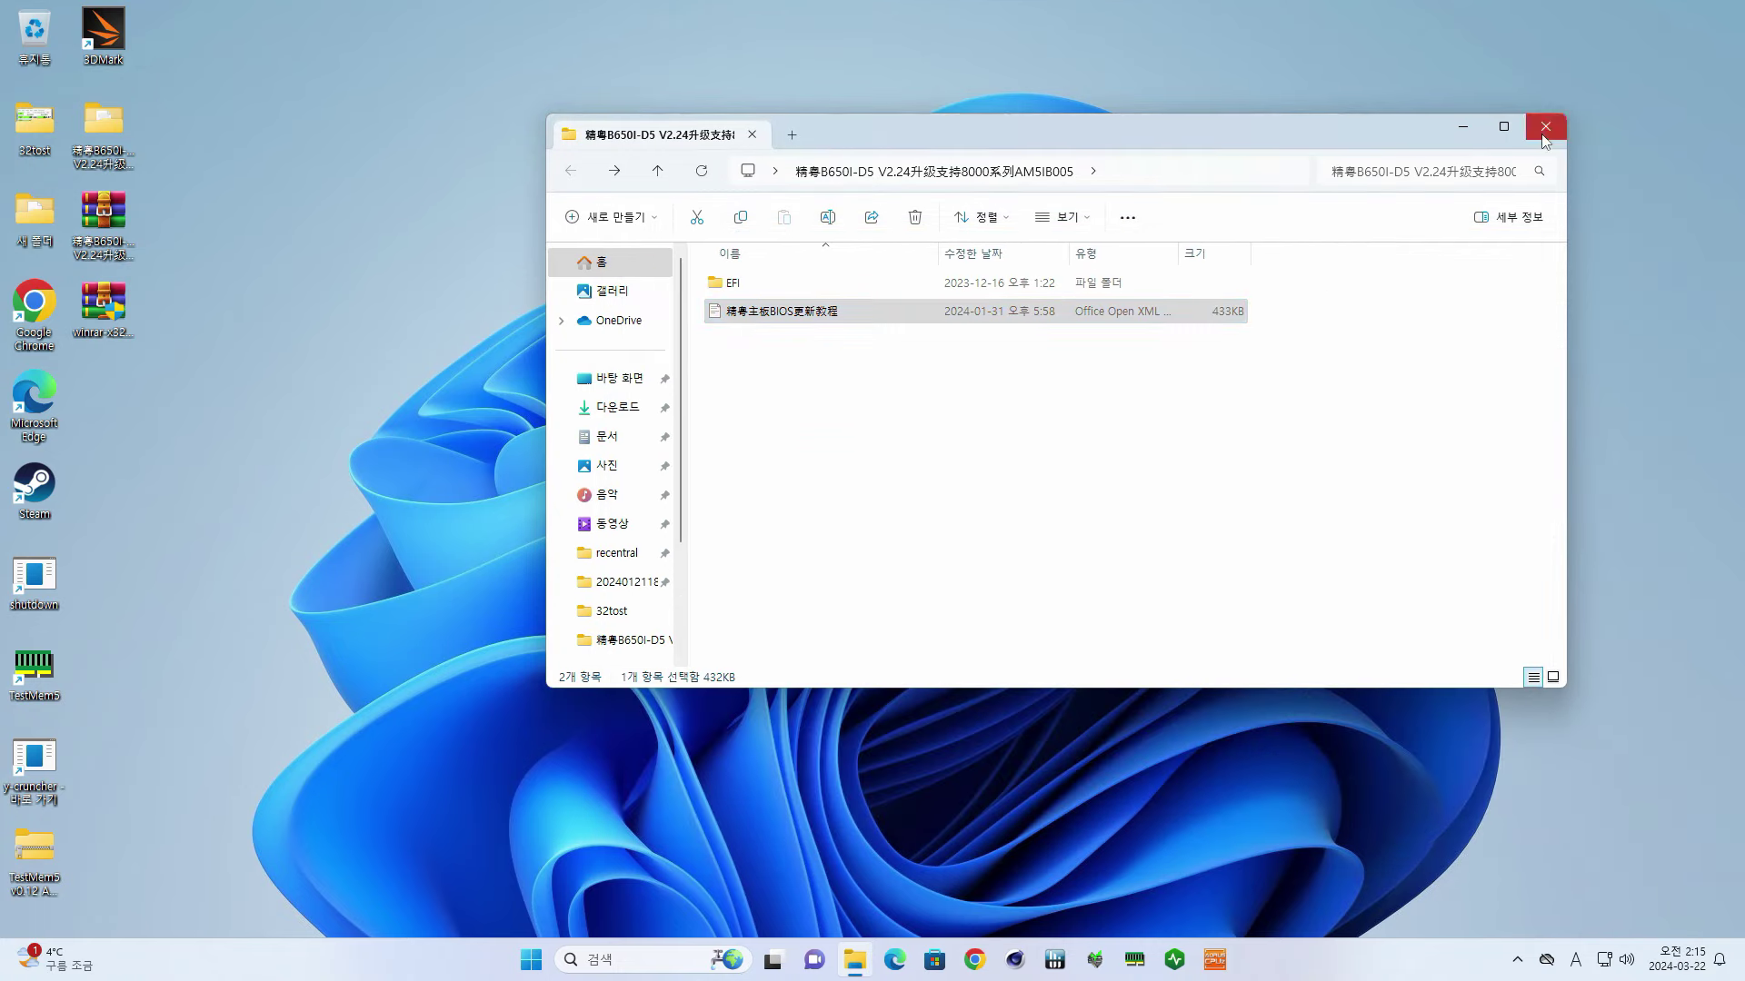
left_click(1545, 128)
left_click(727, 448)
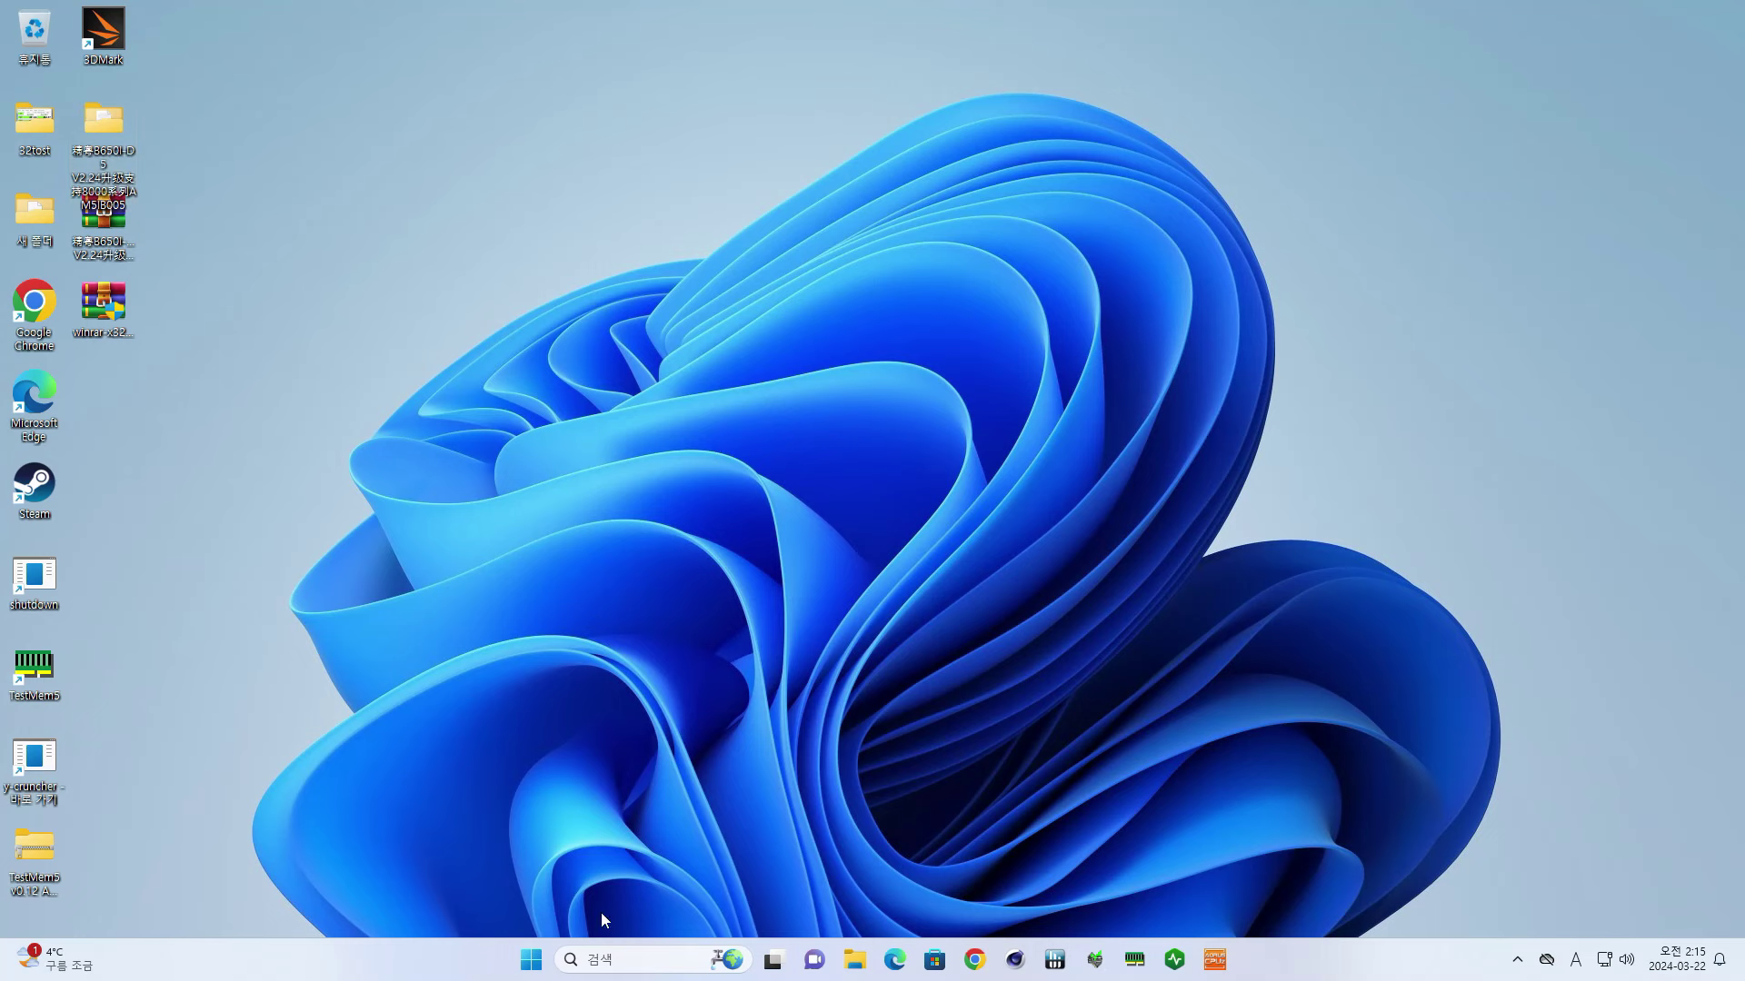
- Restart the PC and boot from the UEFI: General USB Flash Disk 1100 device to run the BIOS flash
left_click(531, 960)
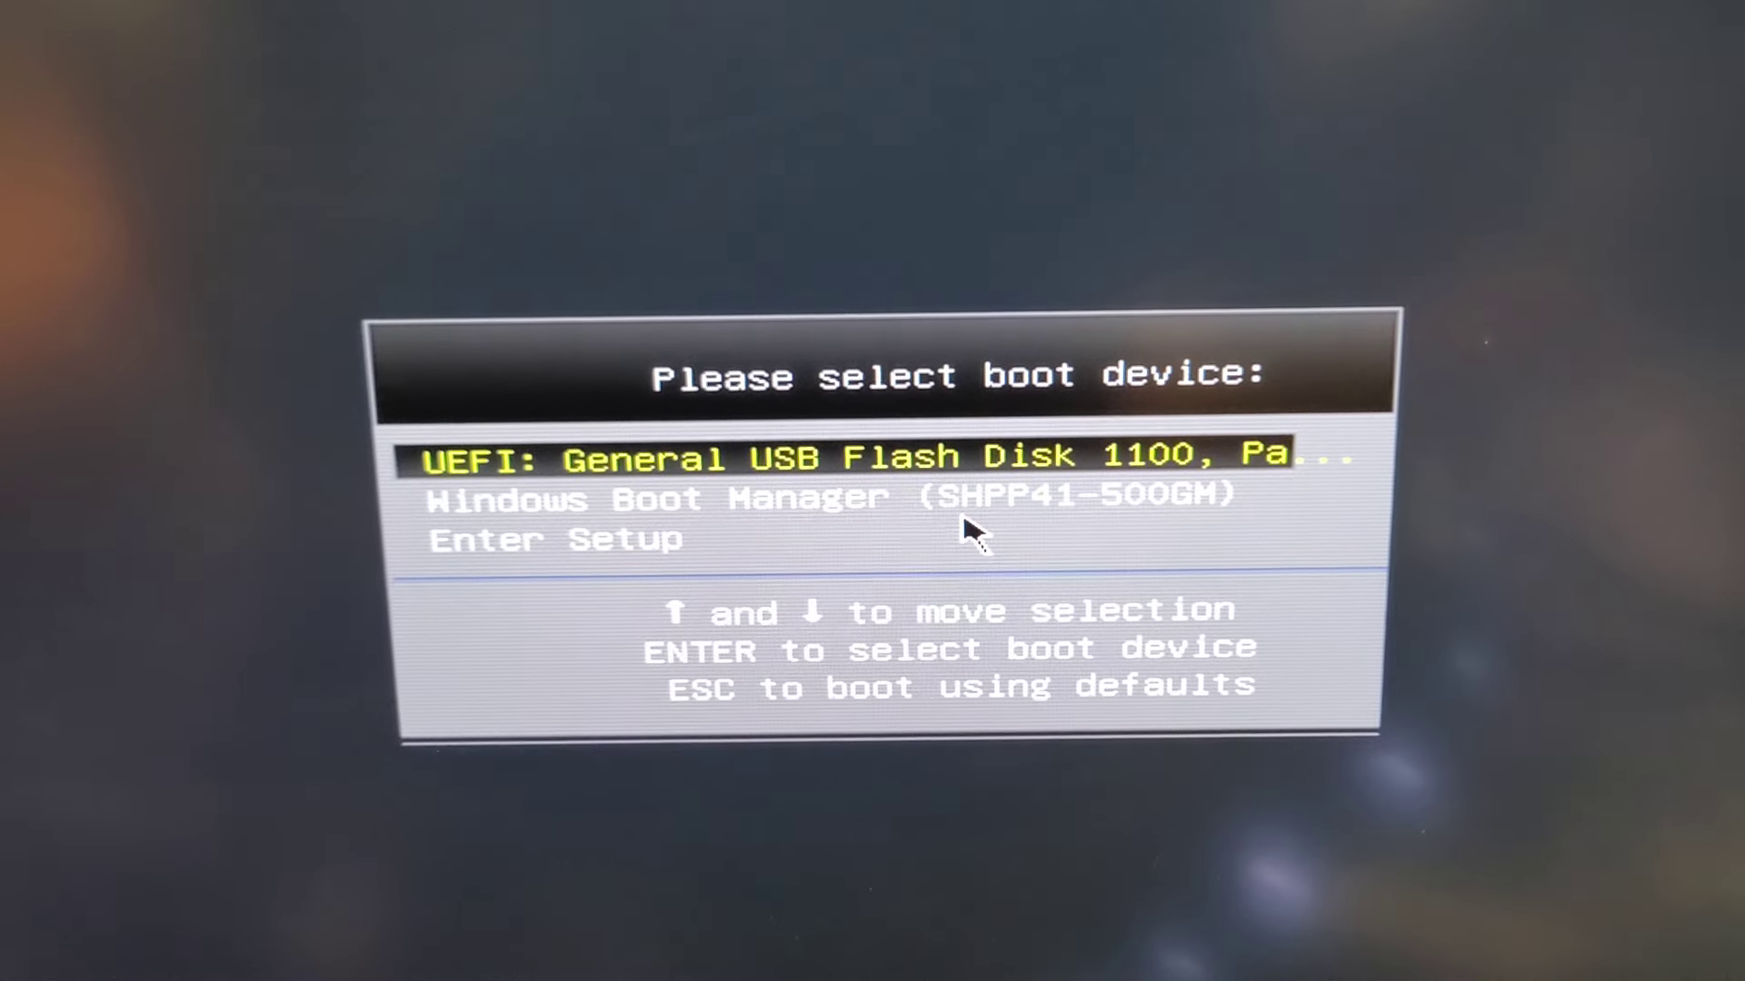
key("Return")
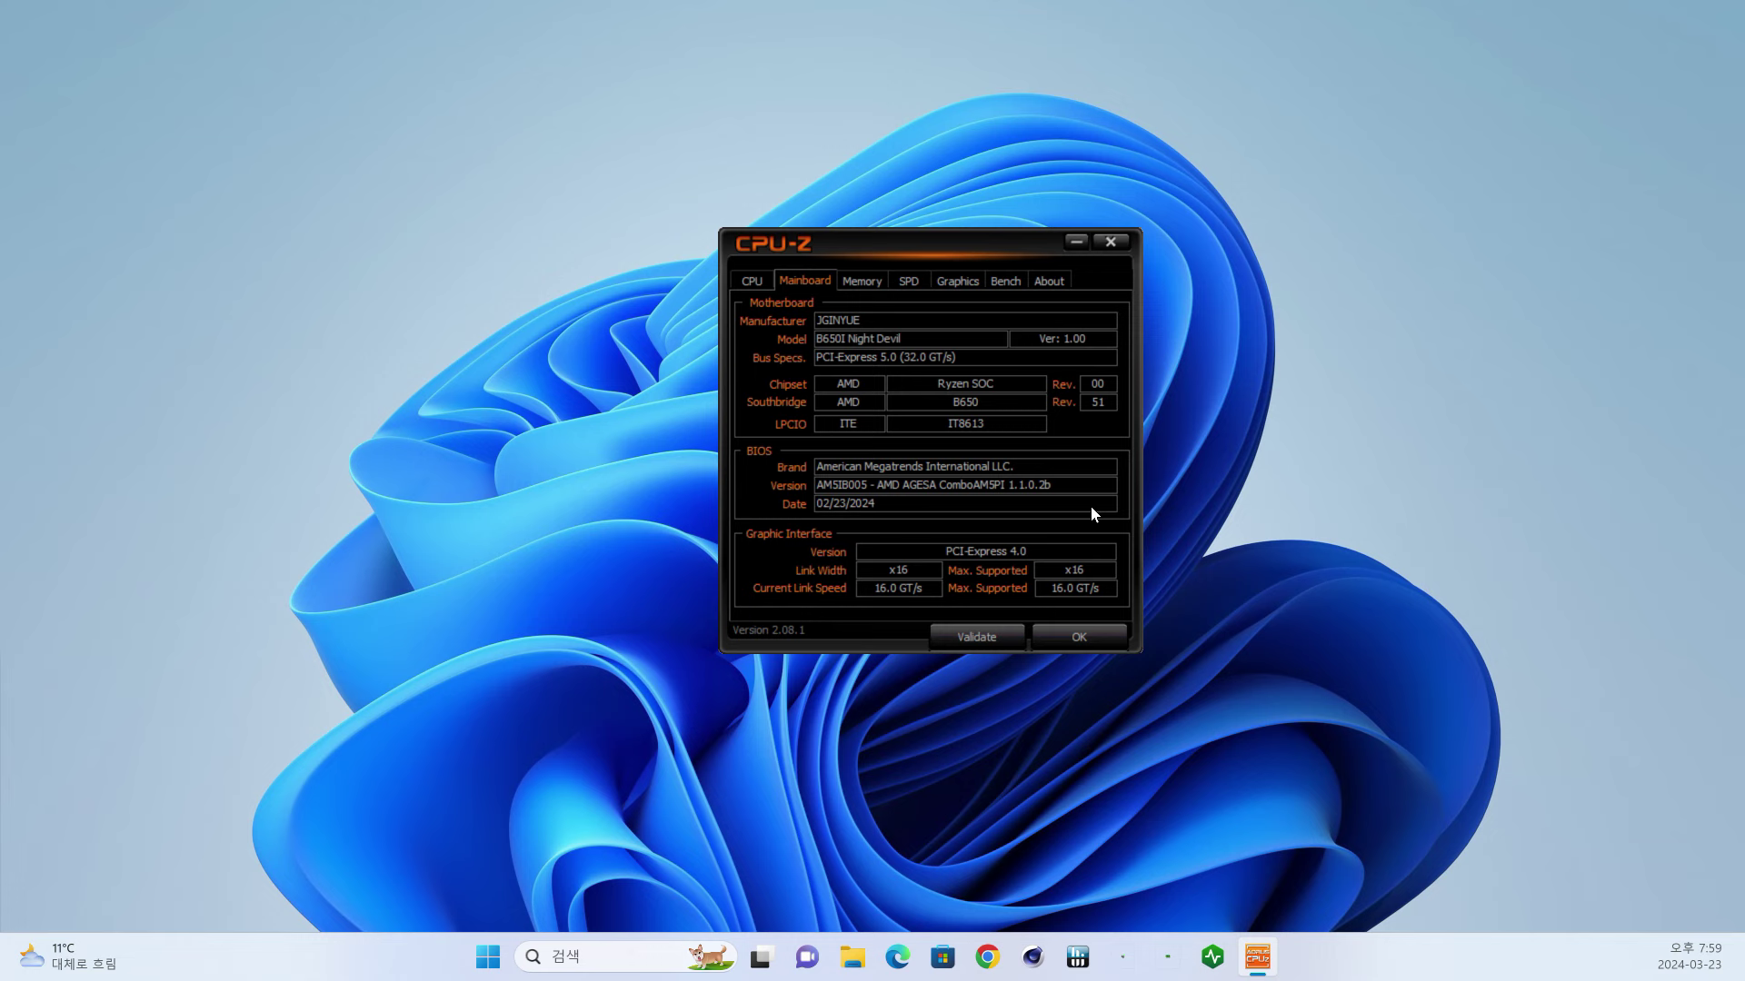
- In CPU-Z, examine the processor details and return to the mainboard information to check the BIOS version and date
key("ctrl+shift+Tab")
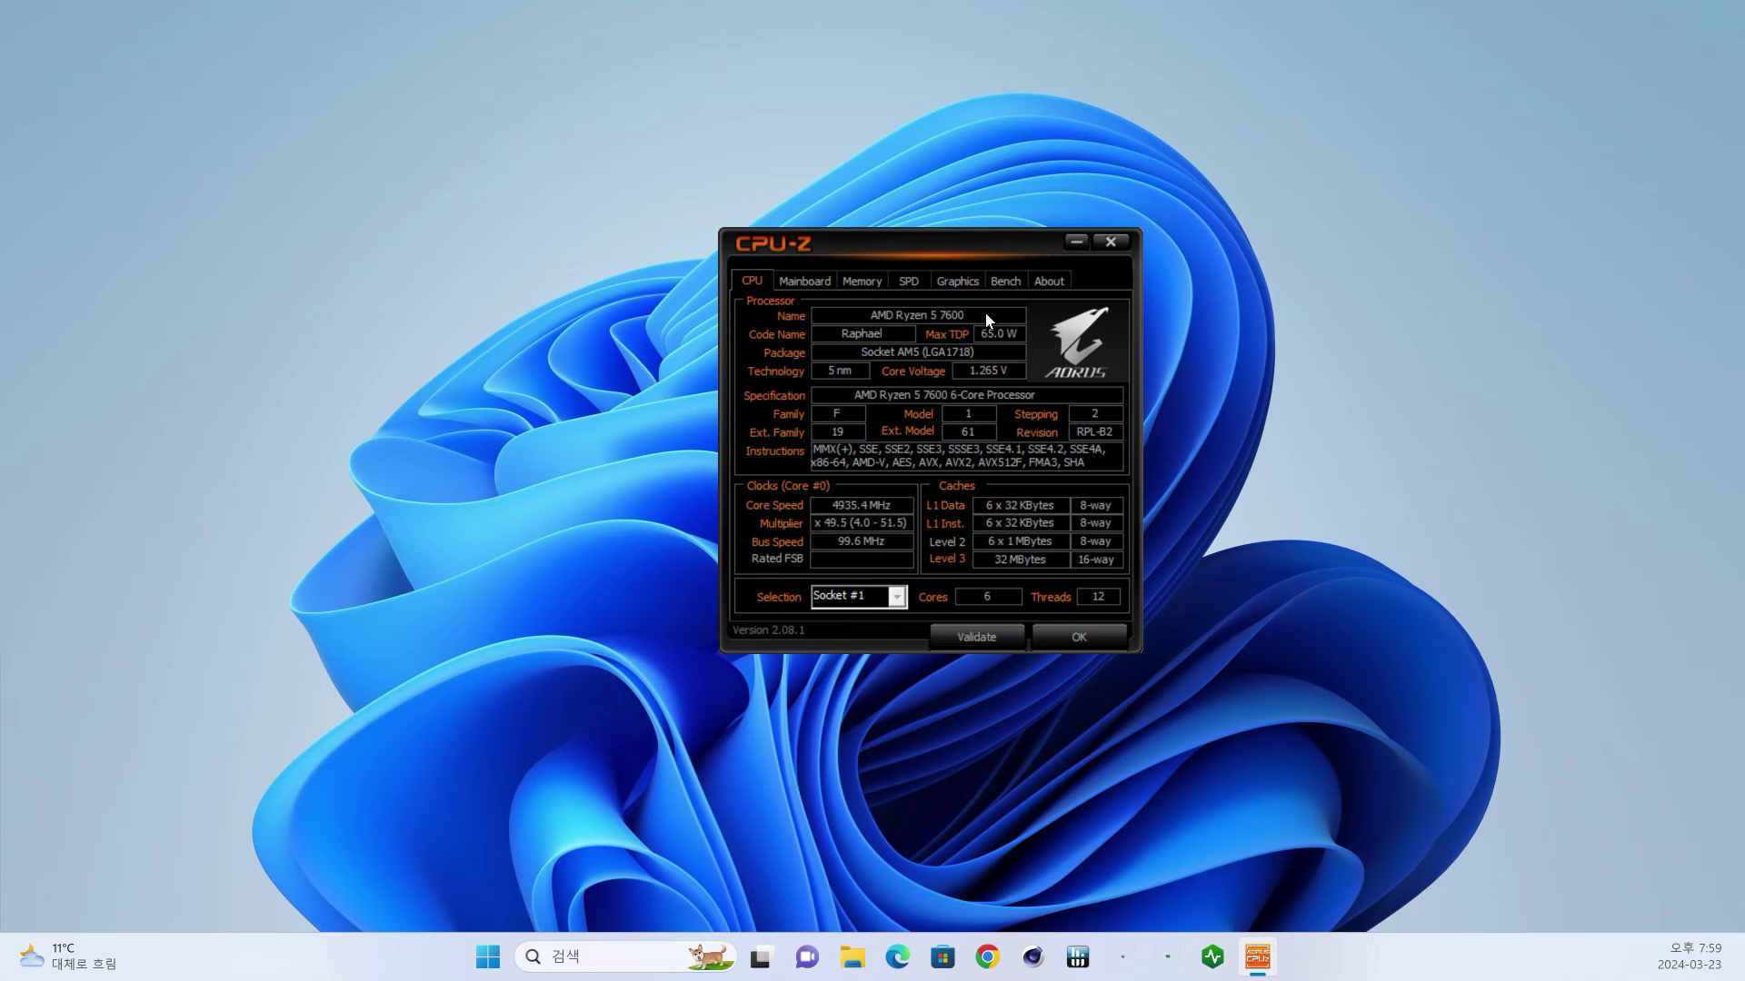
left_click(802, 283)
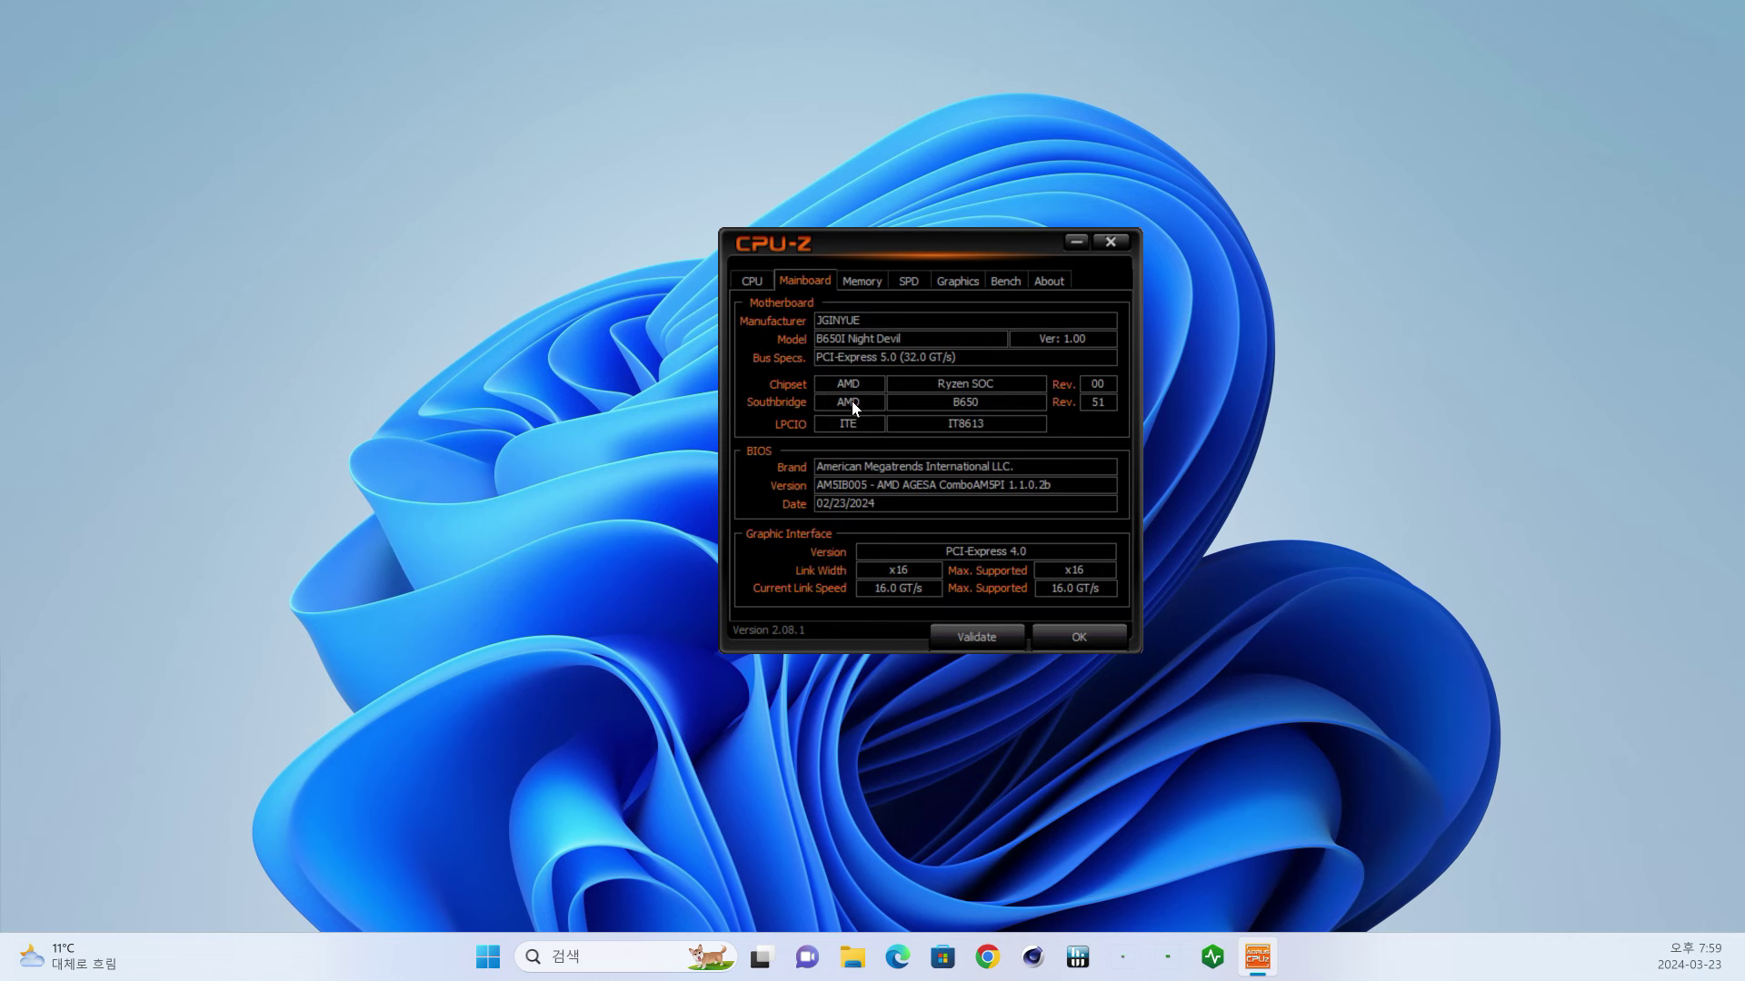